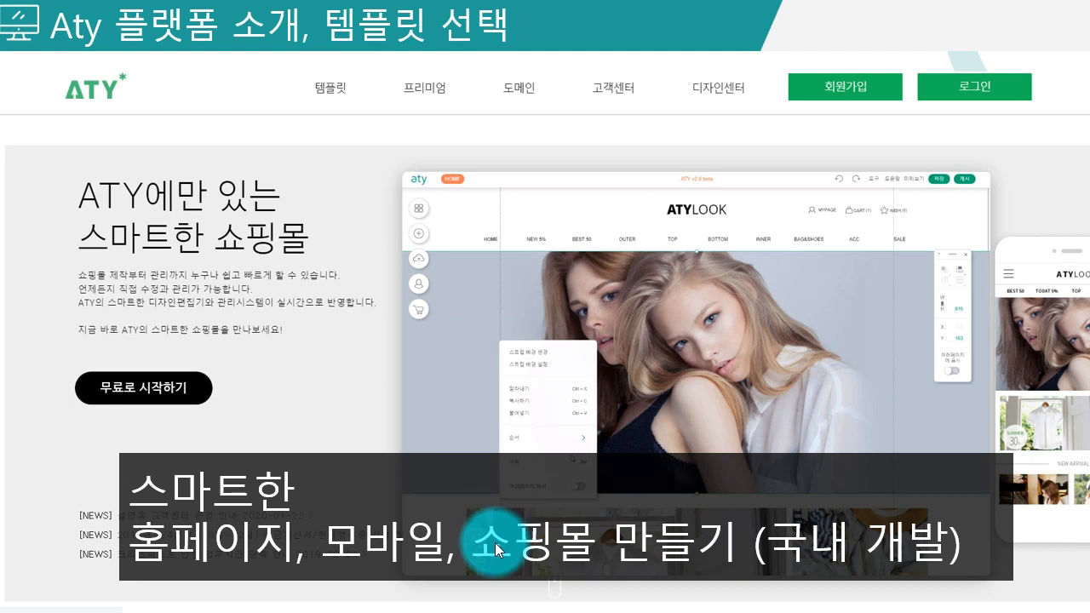
click(495, 542)
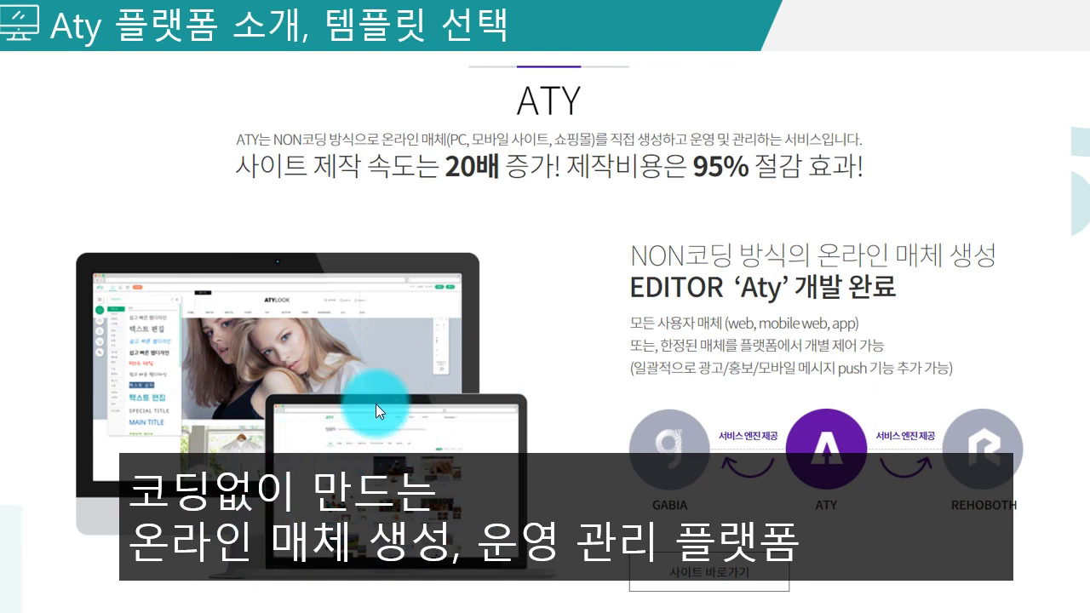
click(459, 379)
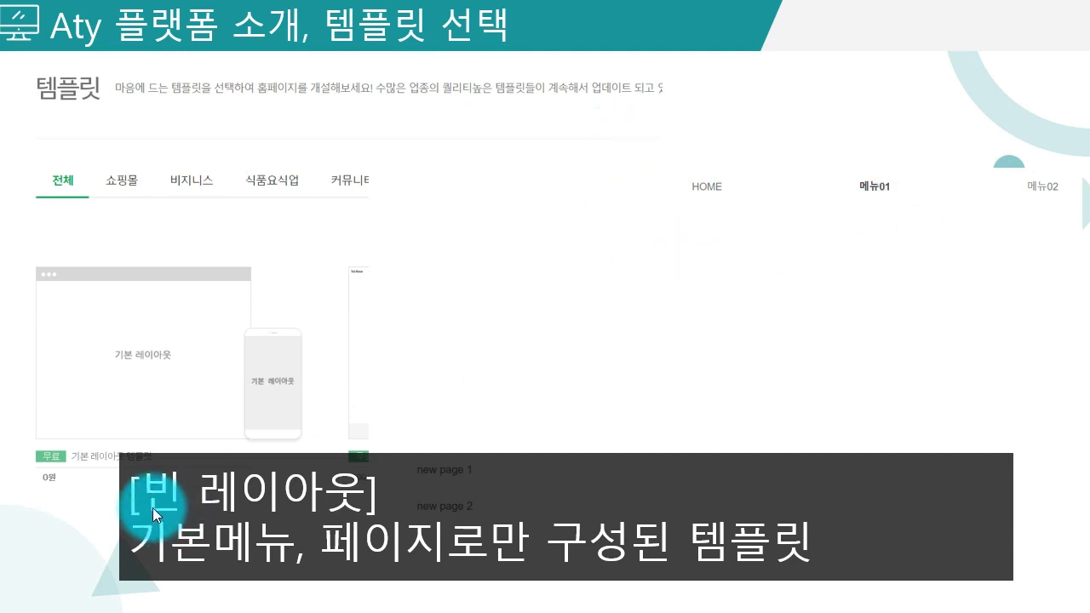
drag(146, 496, 362, 492)
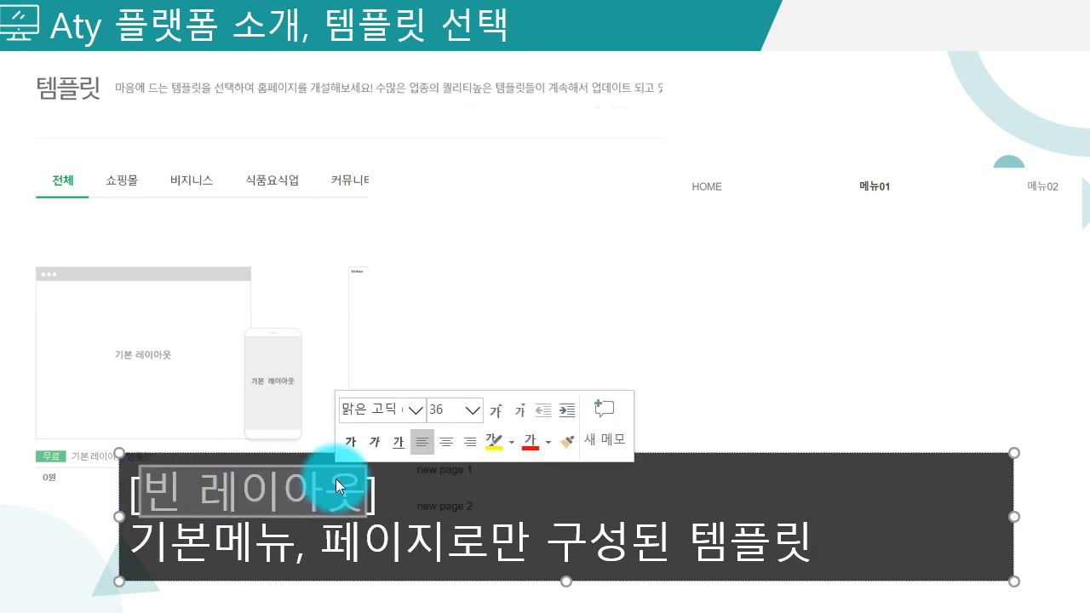
click(554, 308)
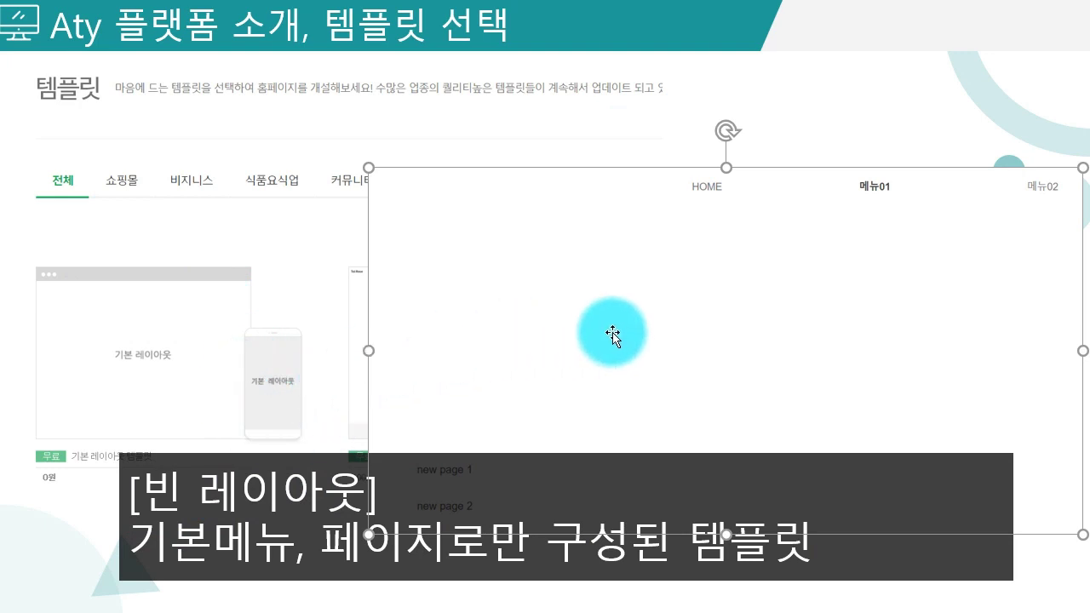
drag(653, 346, 584, 250)
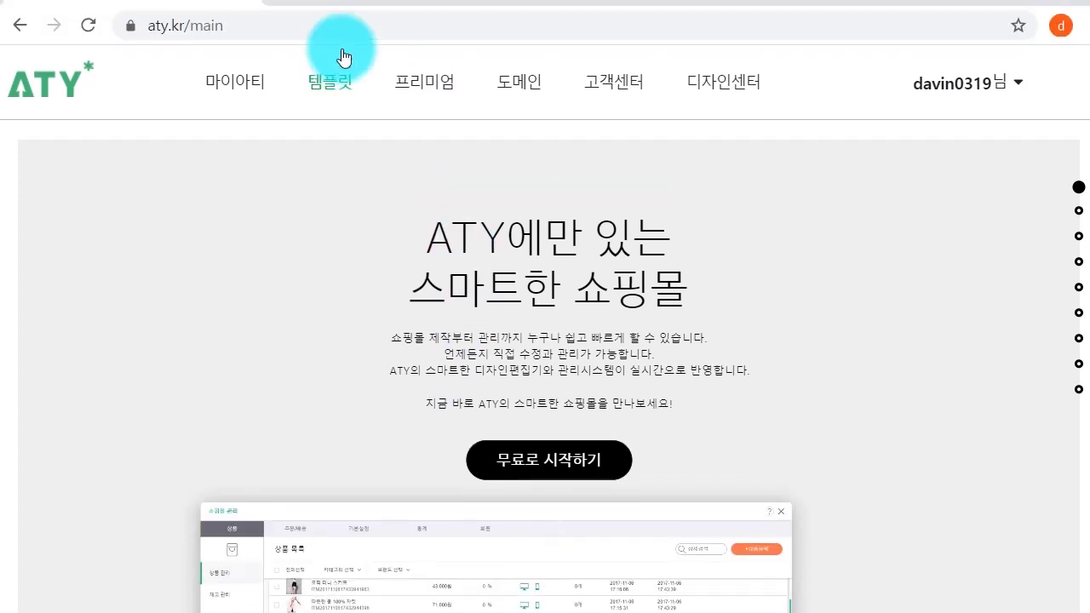
- Load aty.kr in the browser and open the site's template (템플릿) gallery
click(346, 19)
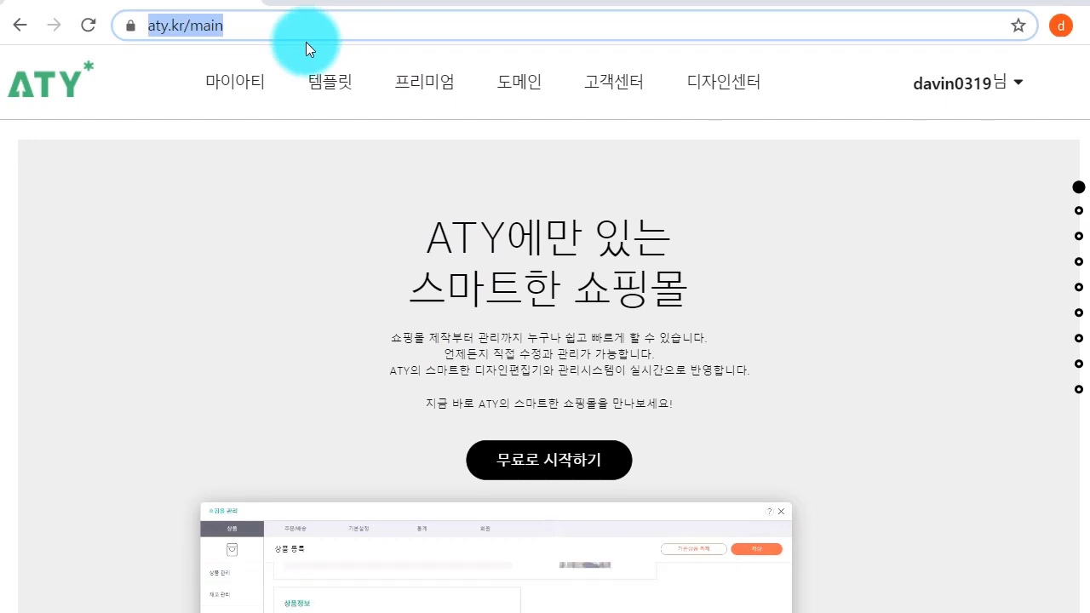
text(aty.kr)
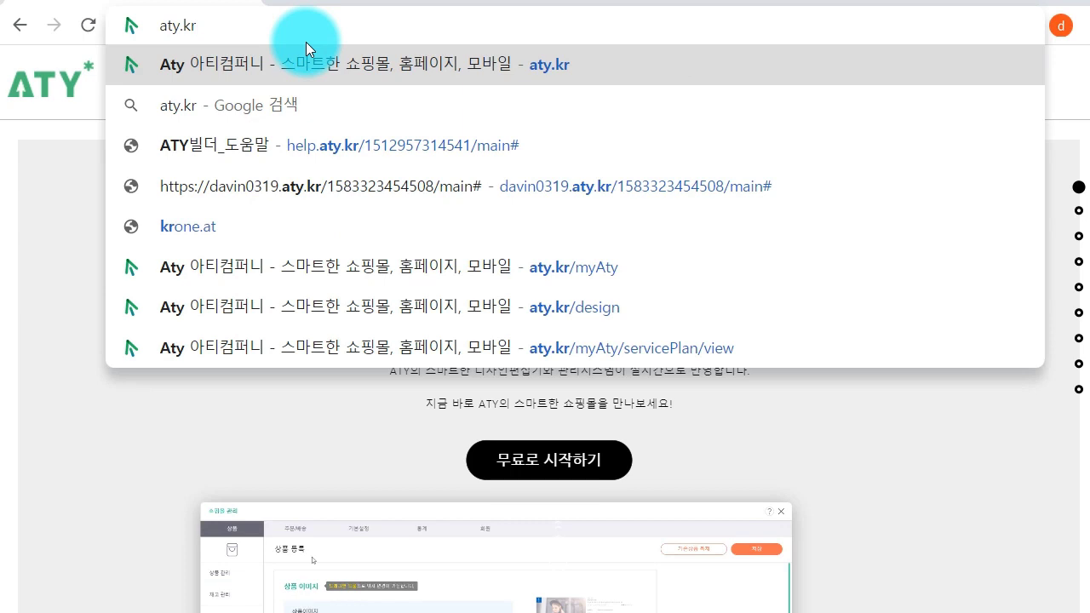
key(Return)
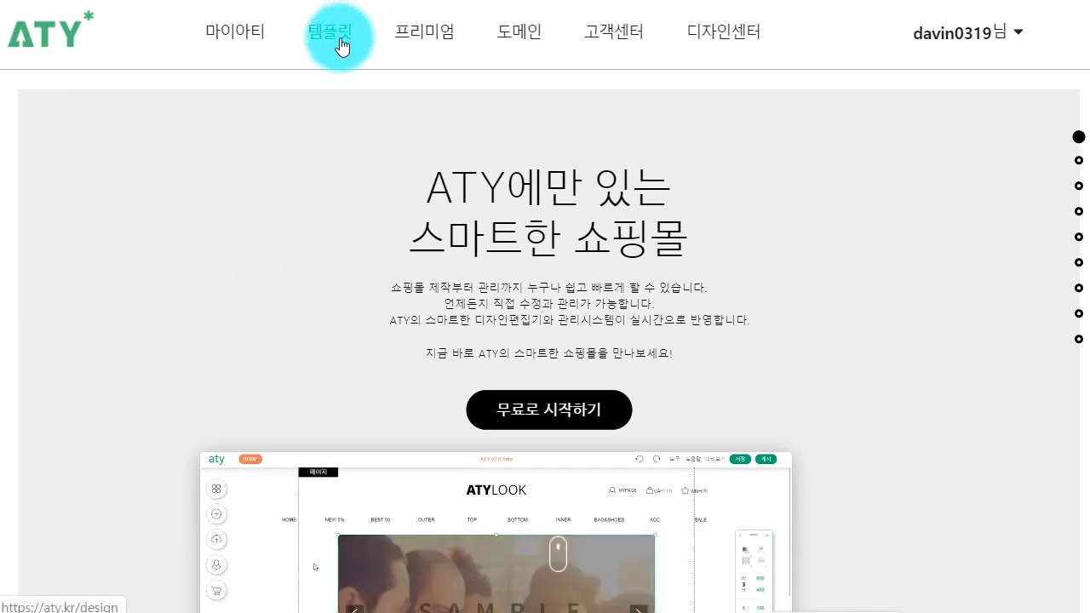
click(341, 46)
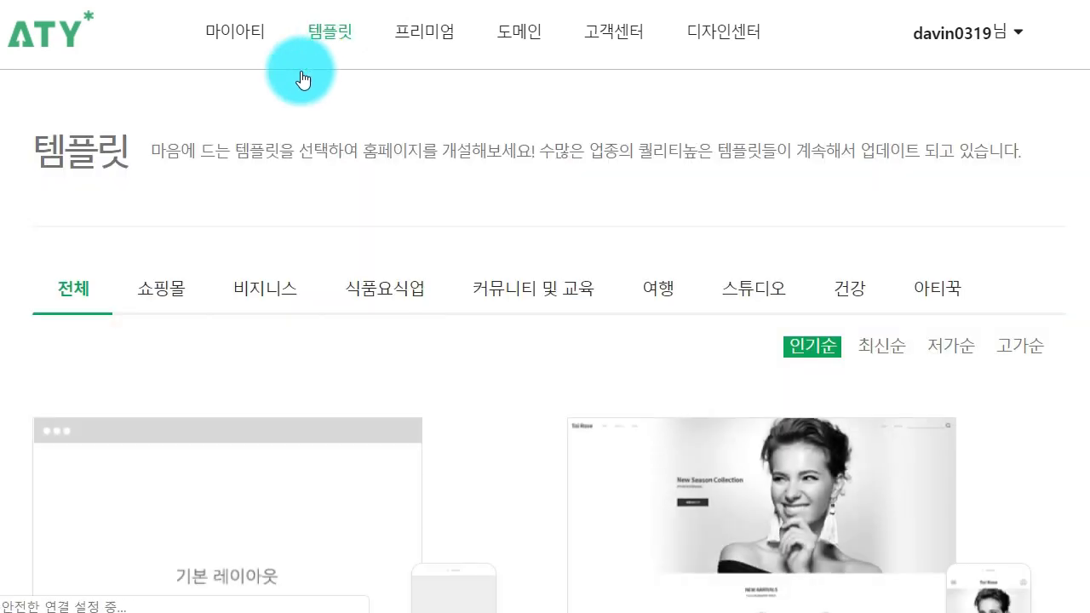
- Open the preview of the free 기본 레이아웃 template in the gallery
scroll(170, 162, down, 1)
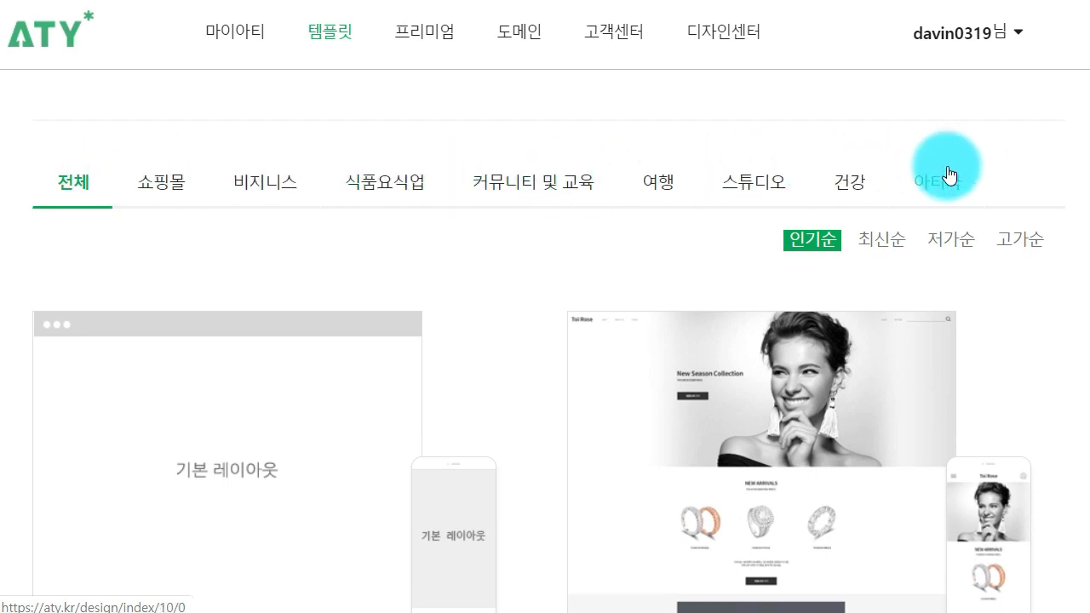
mouse_move(165, 365)
scroll(153, 375, down, 1)
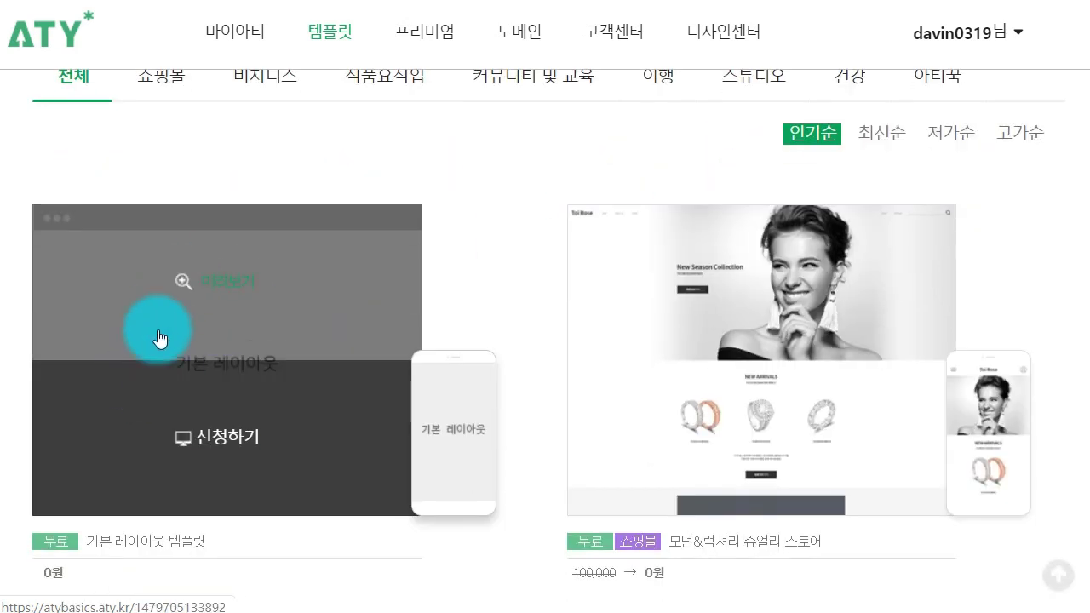
click(365, 277)
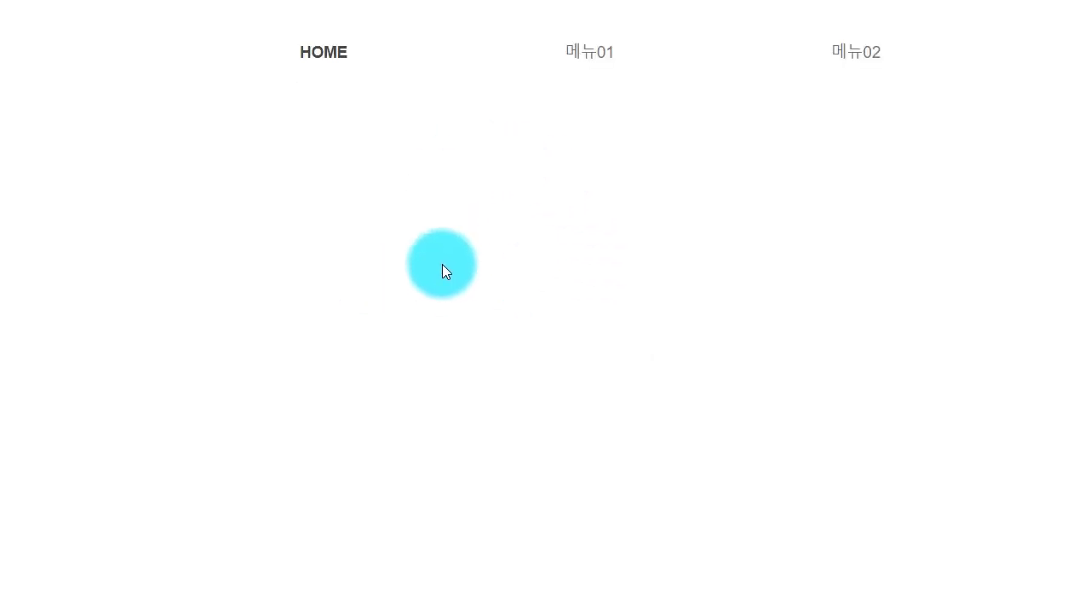
- Look through the 메뉴01, 메뉴02 and HOME pages of the previewed template and return to the template gallery
mouse_move(596, 56)
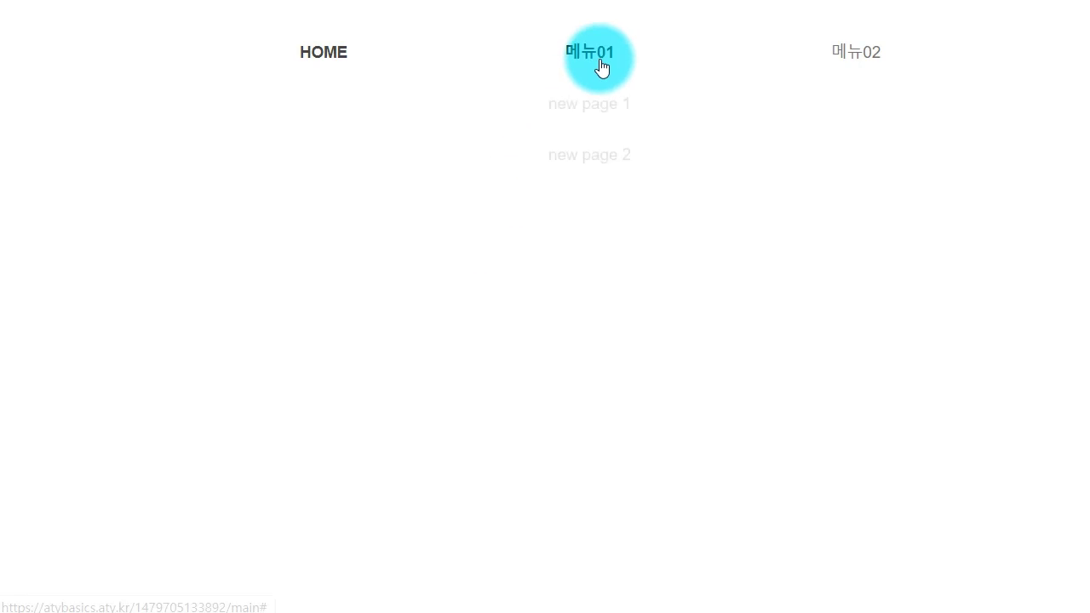
click(602, 104)
click(840, 73)
click(349, 53)
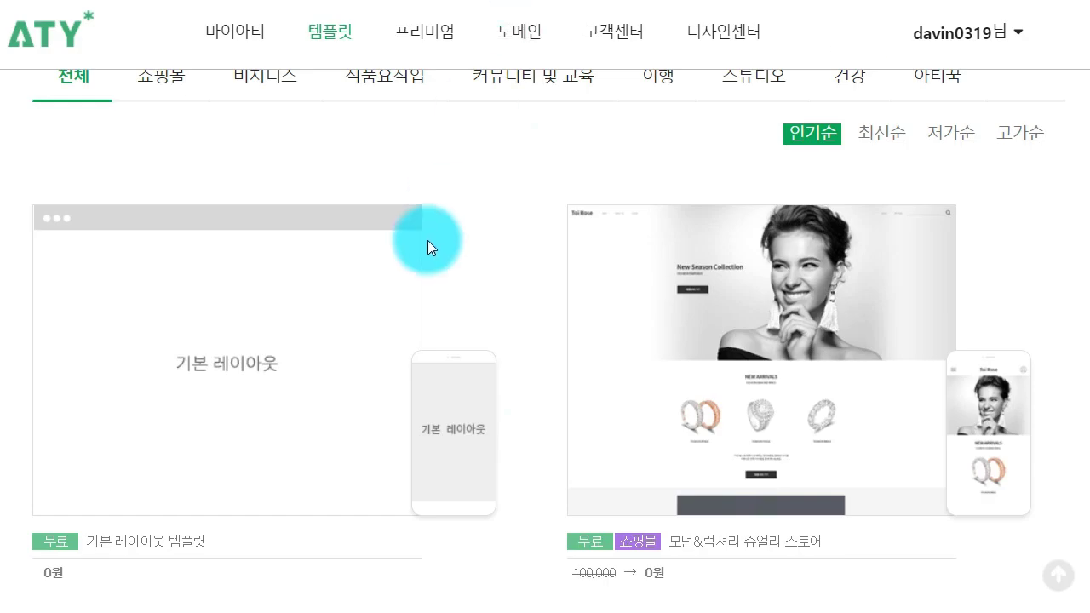
mouse_move(348, 256)
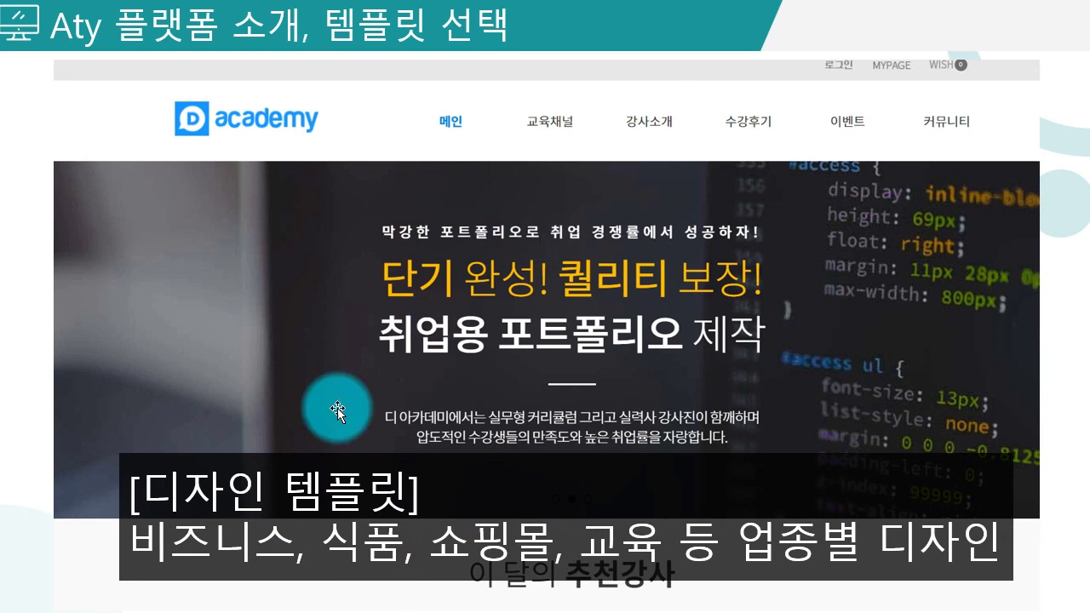
click(635, 535)
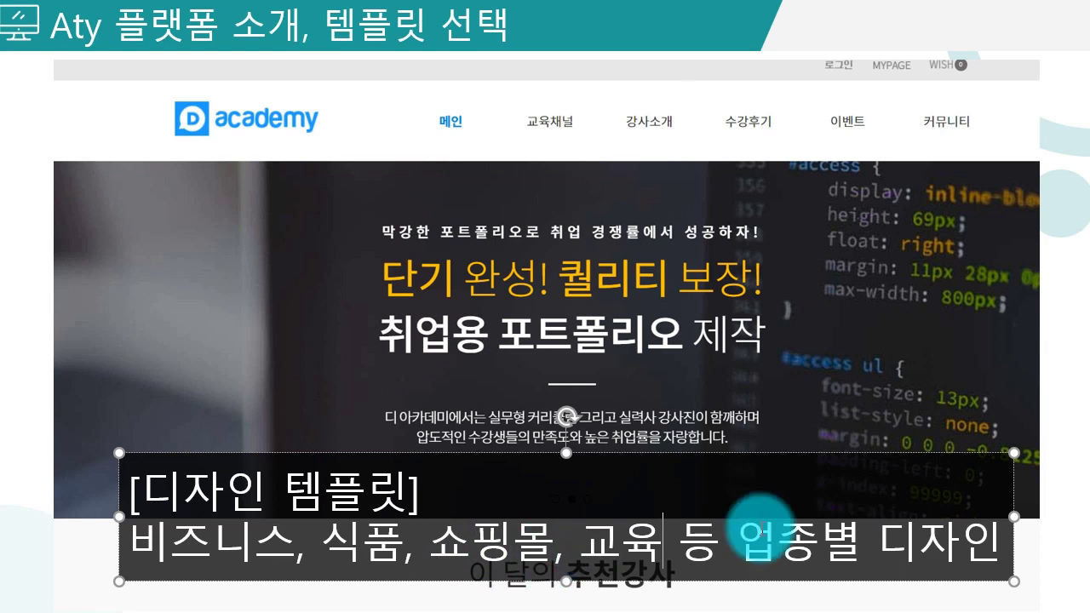
click(1057, 516)
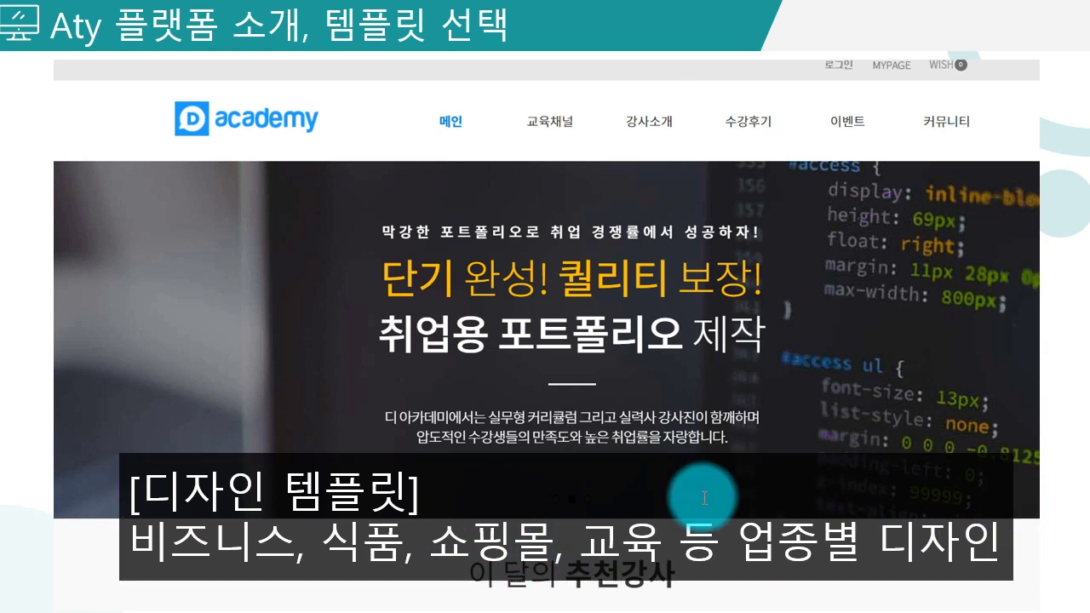
drag(578, 540, 652, 539)
click(587, 540)
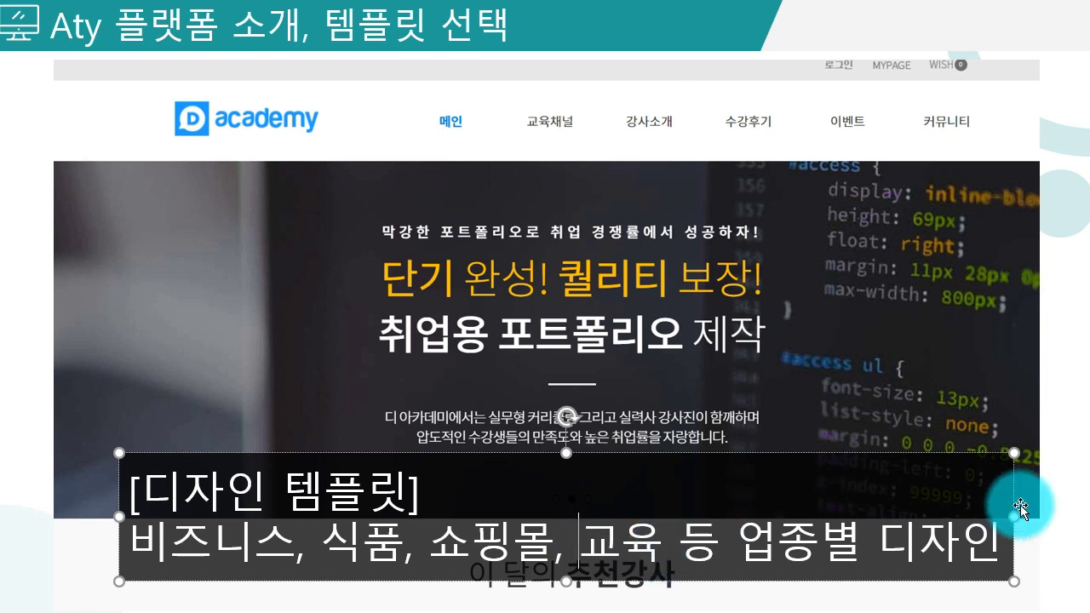
click(1050, 540)
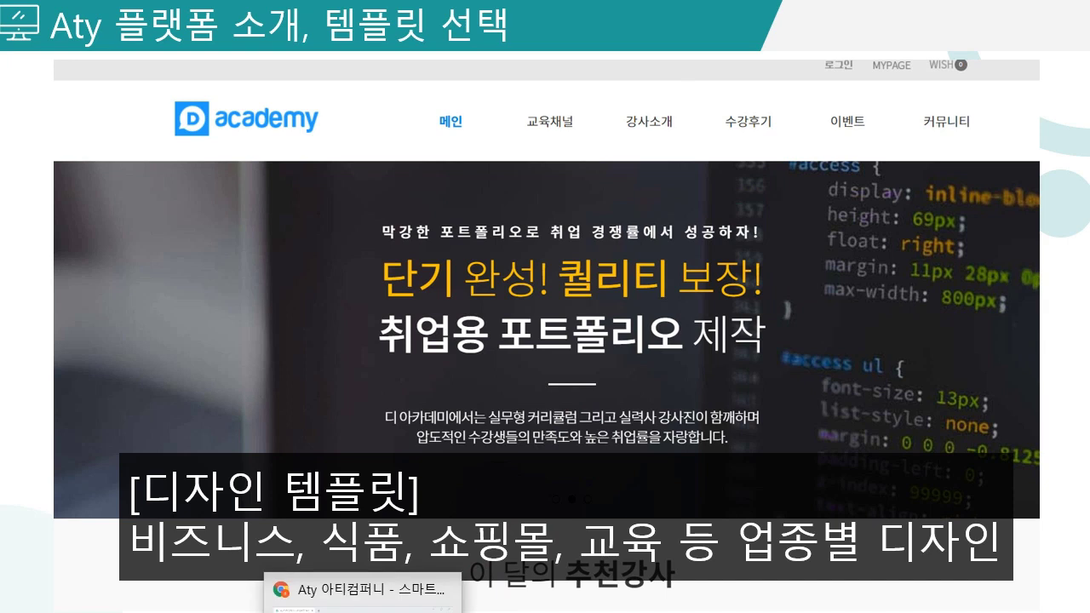
- Switch to the Chrome window with the ATY site and open its home page
click(363, 604)
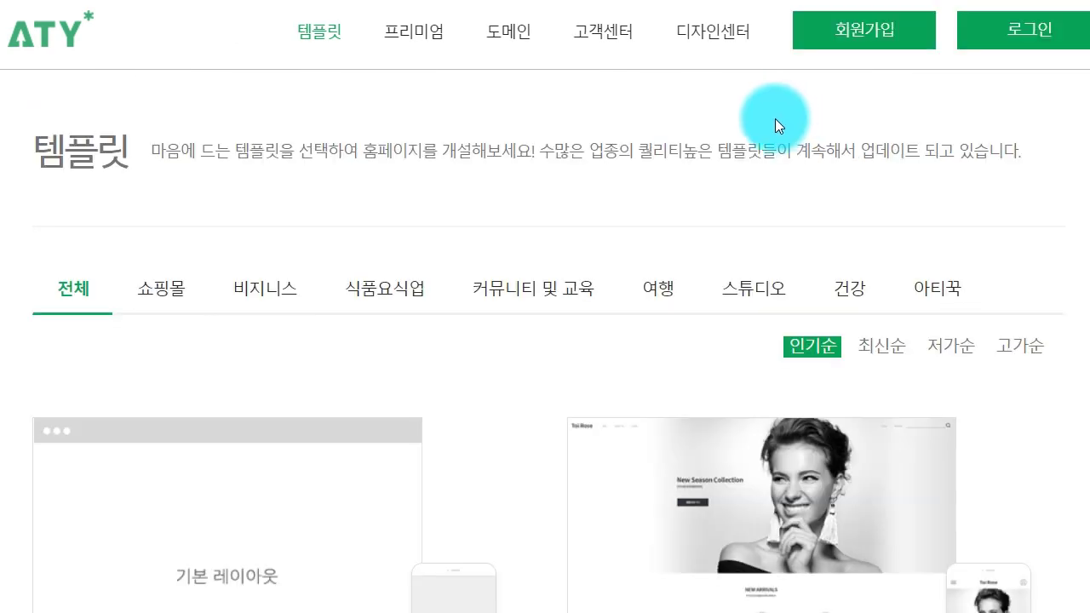
click(46, 36)
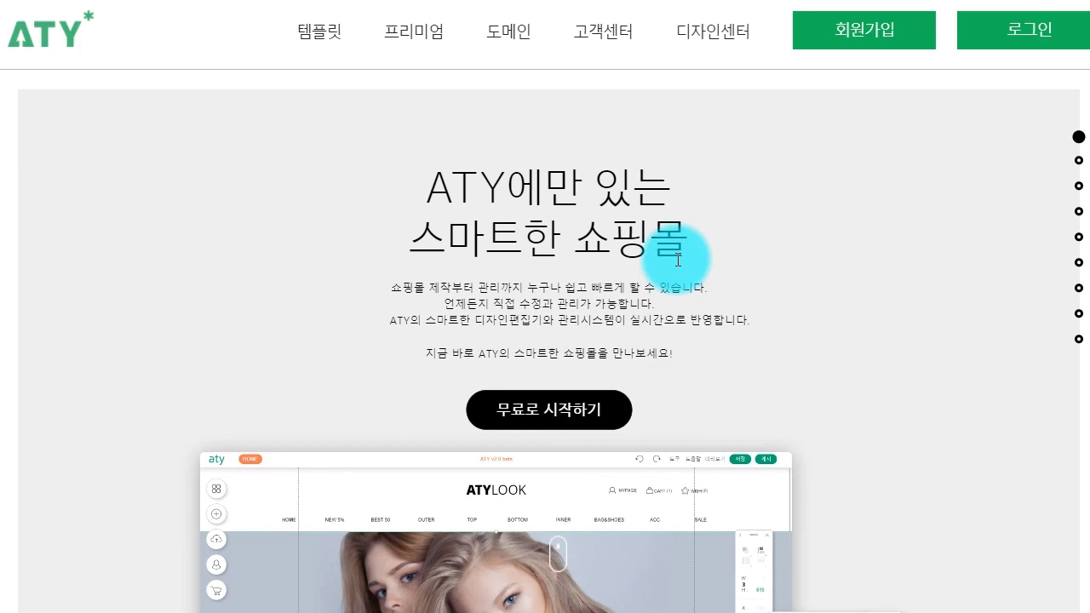
- Examine the home page from the introduction and news through the template and visitor sections down to the search engine optimization text
scroll(677, 259, down, 3)
scroll(528, 255, down, 1)
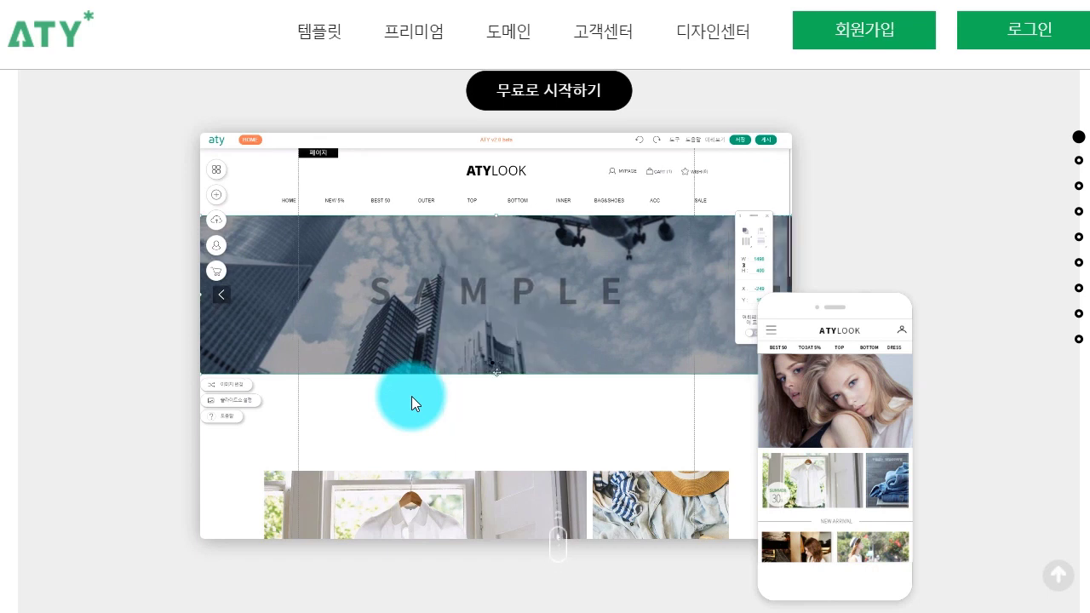
scroll(409, 396, down, 4)
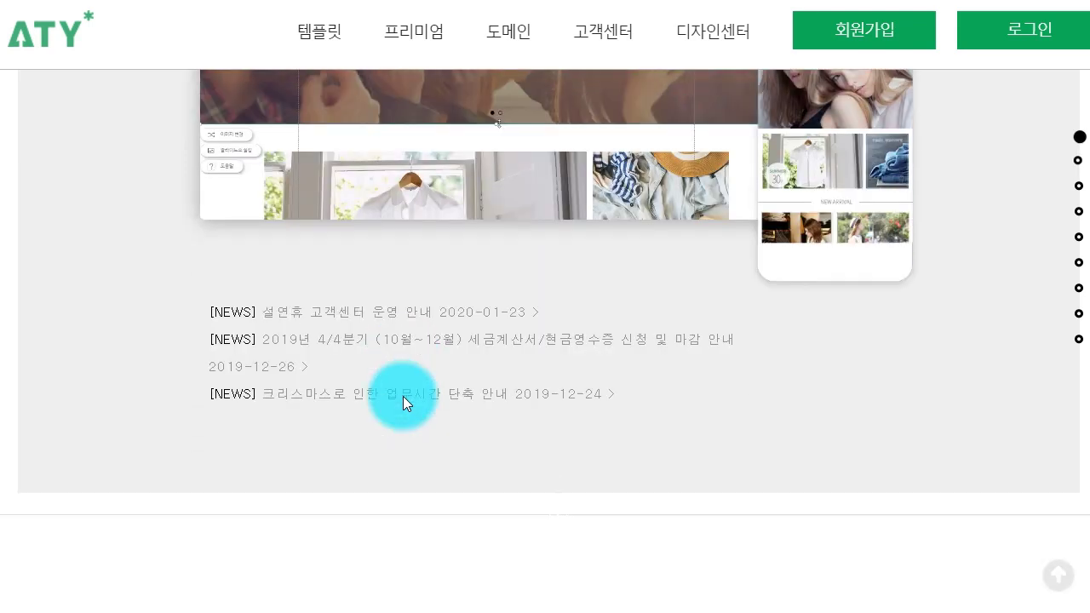
scroll(403, 396, down, 6)
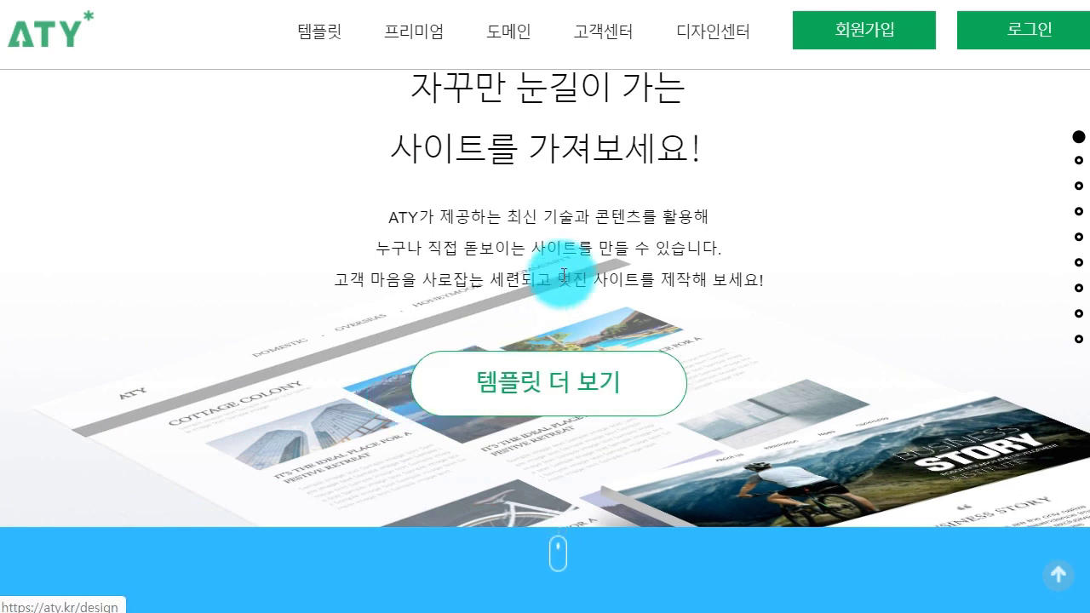
scroll(558, 286, up, 2)
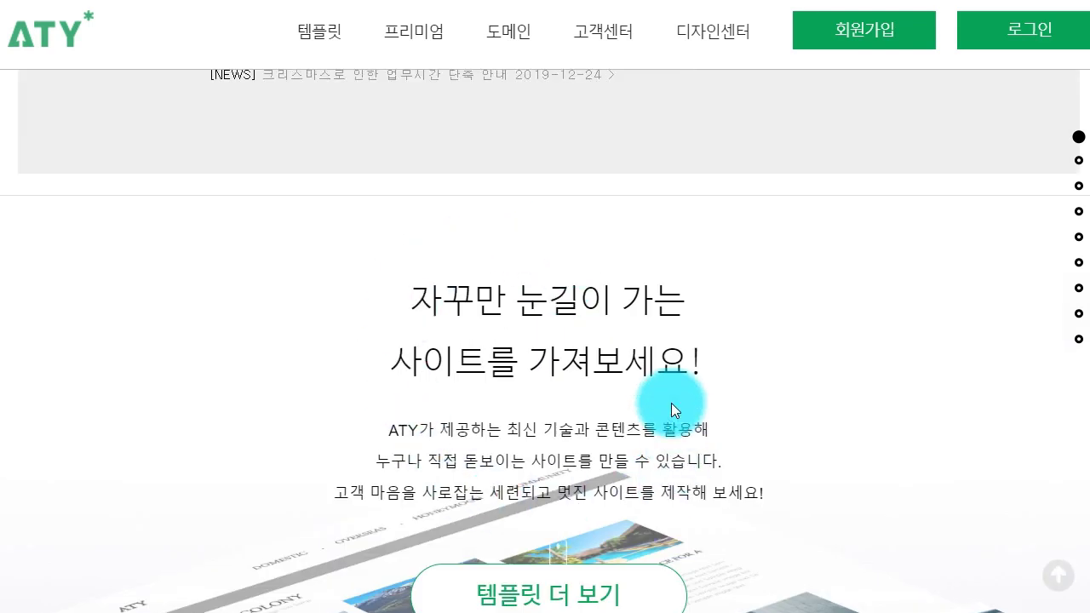
scroll(672, 403, down, 5)
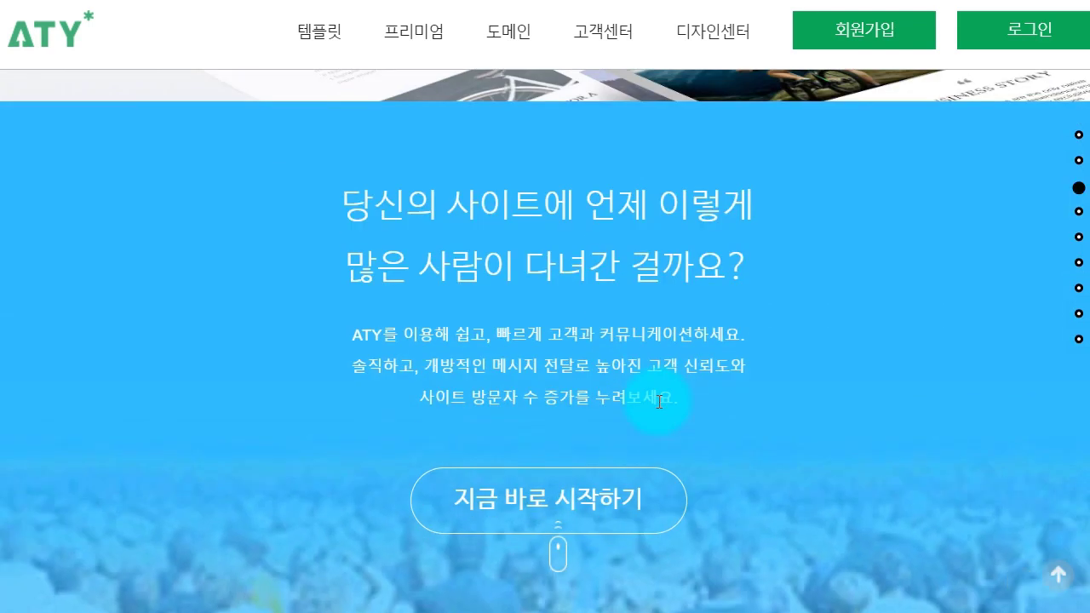
scroll(660, 401, down, 6)
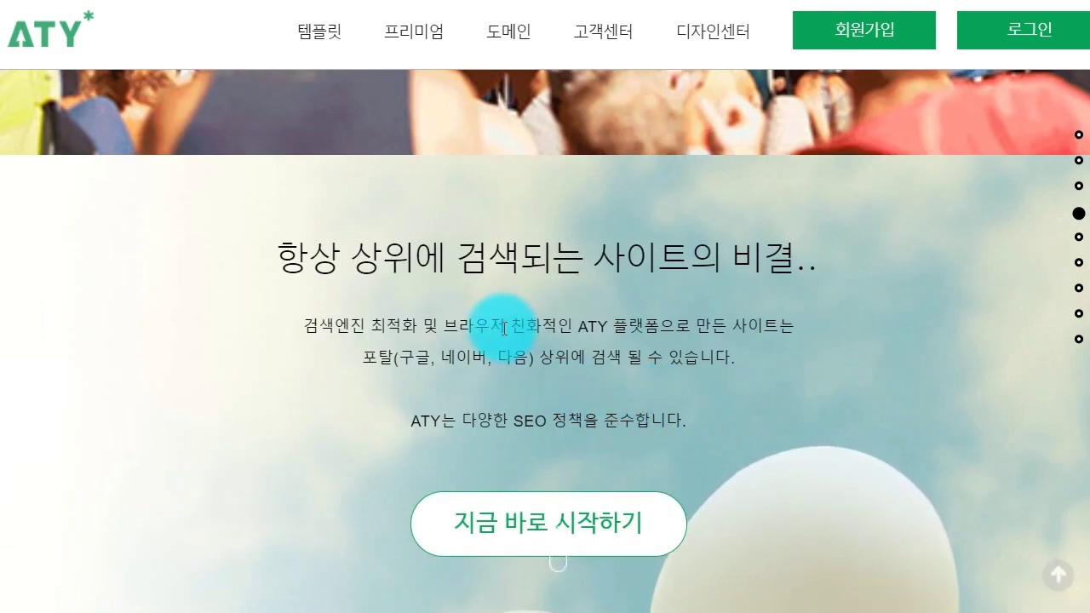
drag(487, 358, 448, 359)
click(447, 359)
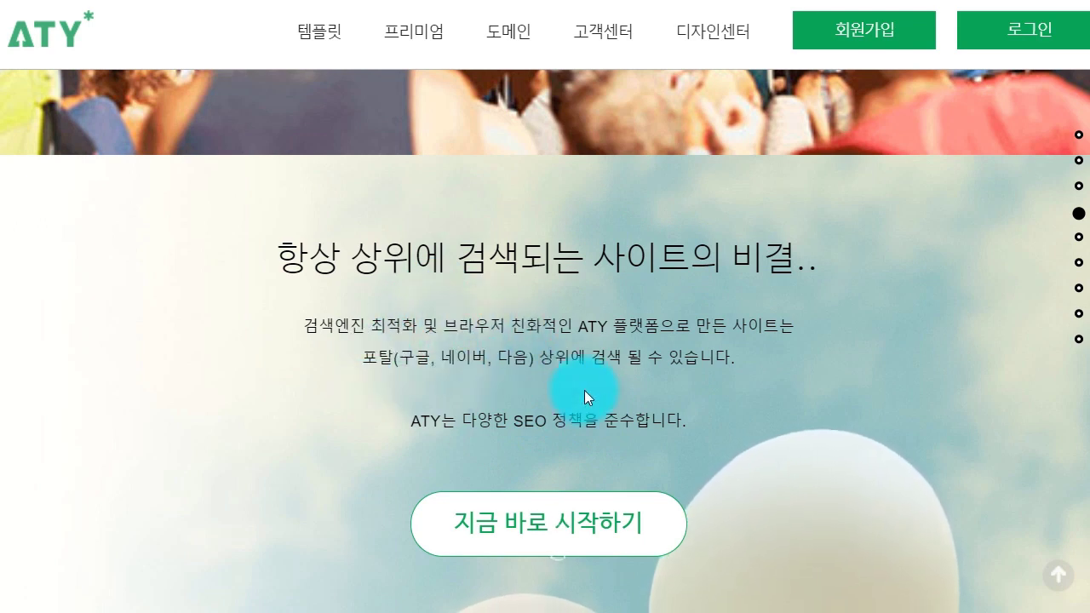
- Examine the remaining home page sections on restyling, template design and licensing down to the SNS integration section
scroll(584, 390, down, 5)
scroll(584, 390, down, 4)
scroll(585, 390, up, 2)
scroll(696, 362, down, 1)
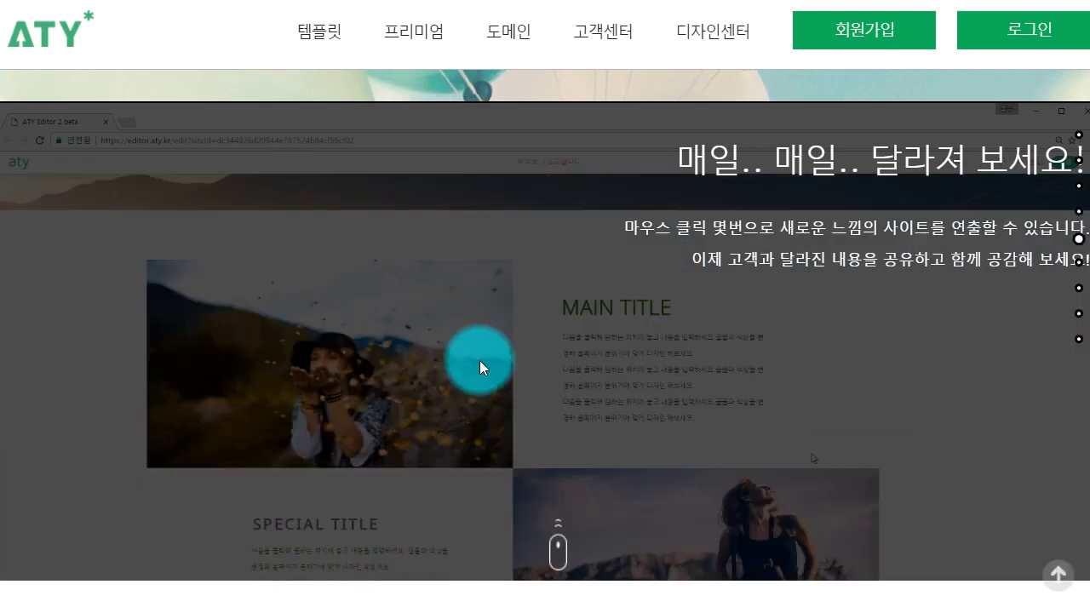
scroll(482, 369, down, 3)
scroll(488, 372, down, 3)
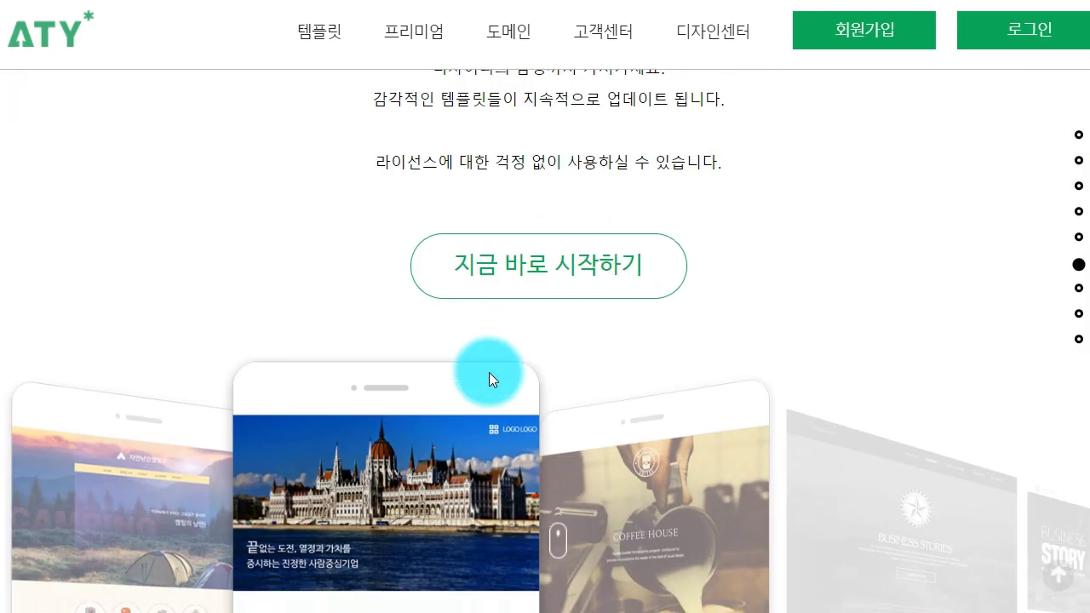
scroll(498, 382, down, 2)
scroll(511, 393, down, 2)
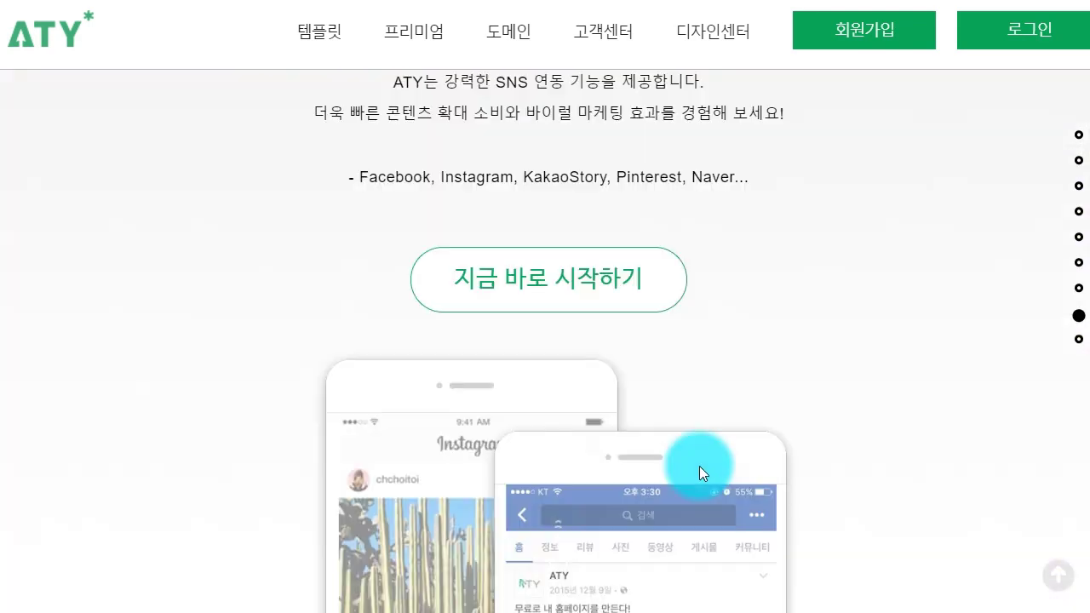
- Return to the start of the home page, jump directly to its SNS section and review the social media integration content
key(Home)
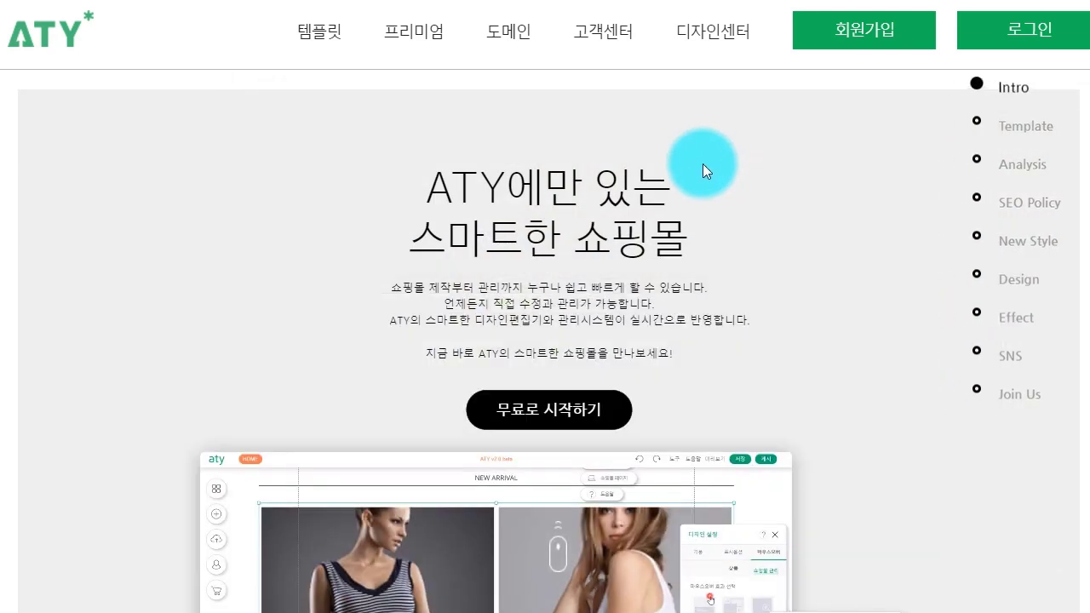
click(991, 365)
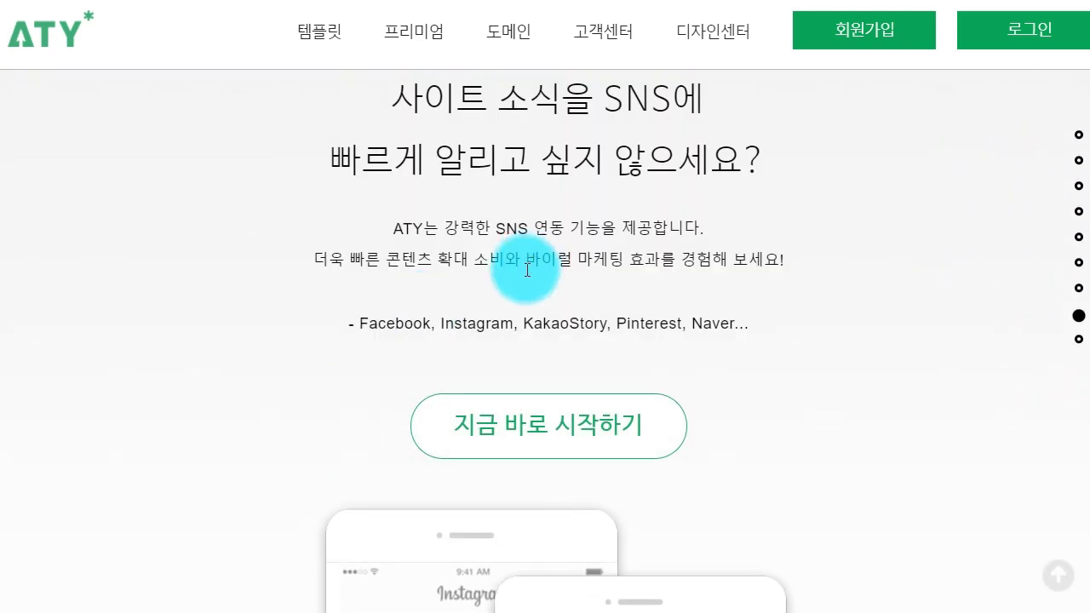
scroll(541, 345, down, 3)
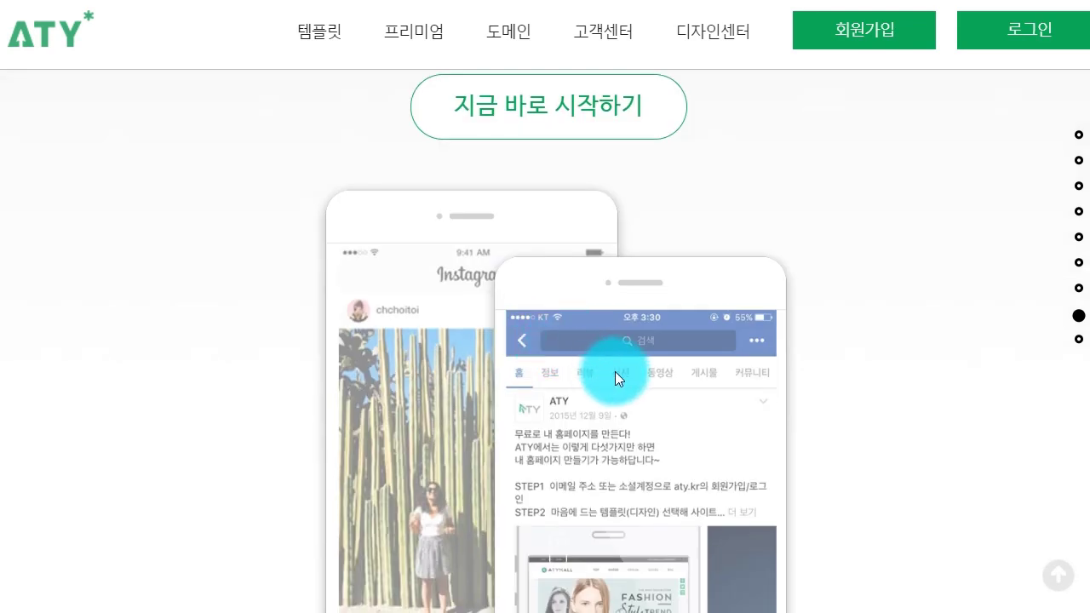
scroll(551, 320, down, 3)
scroll(371, 255, up, 7)
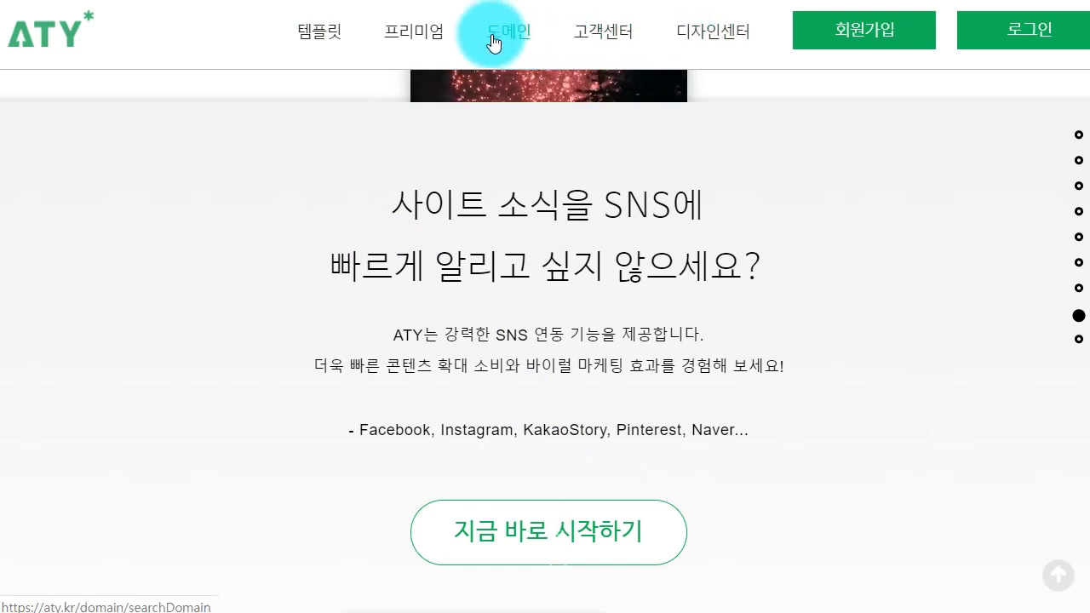
- View the 템플릿 gallery, the 프리미엄 plans page and the 디자인센터 page of the ATY site
click(330, 31)
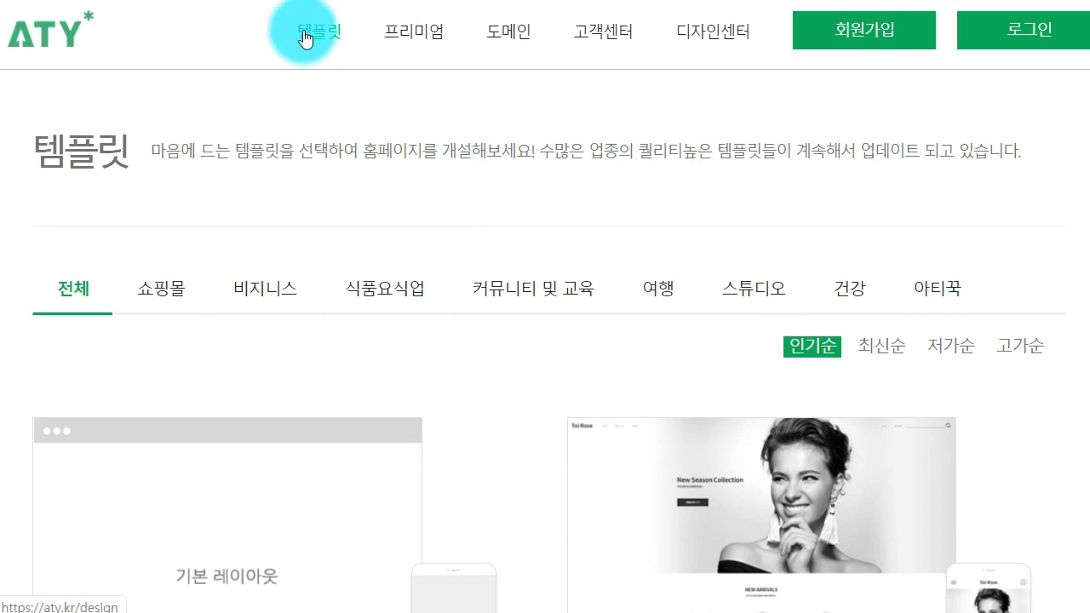
click(416, 51)
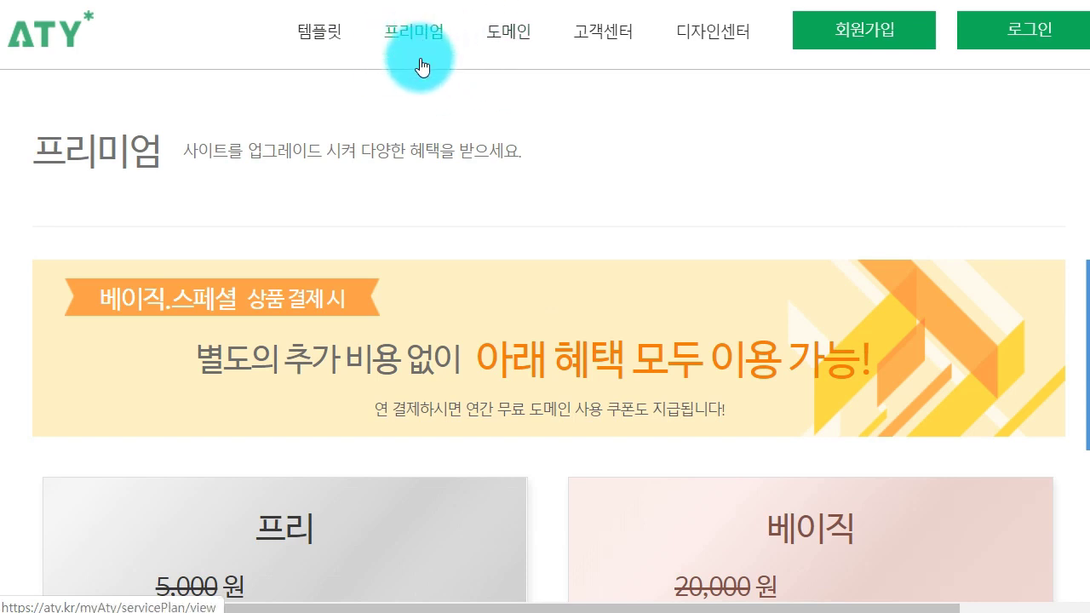
click(713, 45)
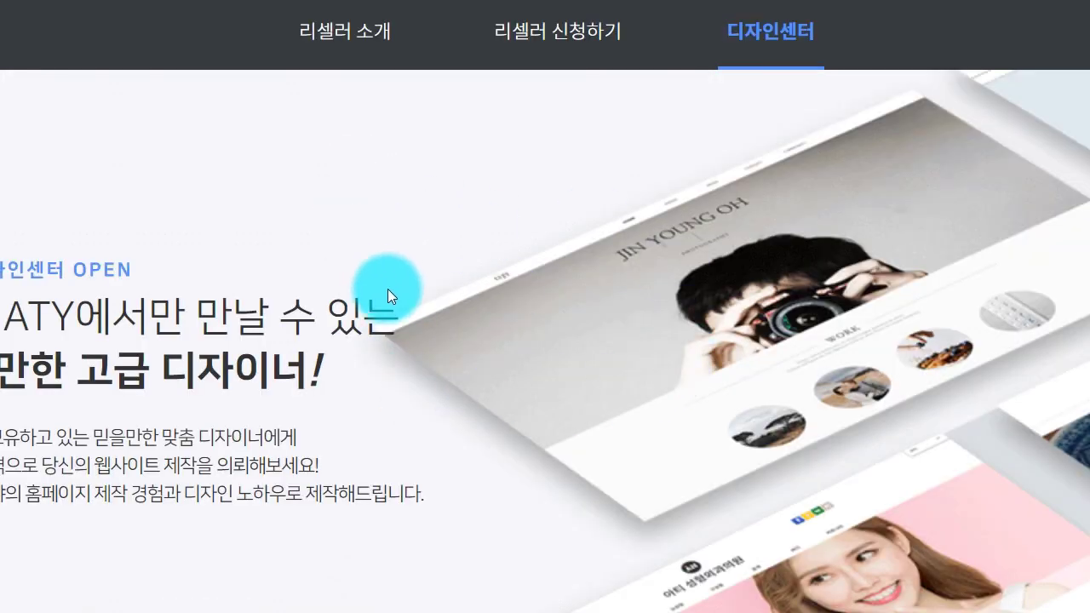
scroll(383, 290, down, 5)
scroll(382, 290, down, 2)
scroll(385, 238, up, 5)
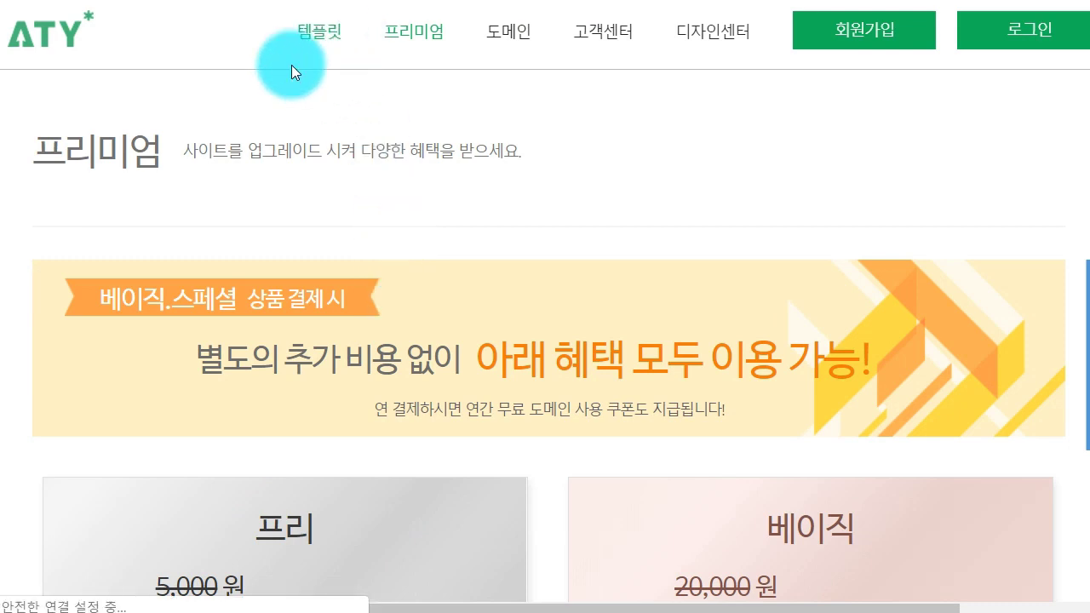
- Return to the template gallery and compare the 쇼핑몰 and 커뮤니티 및 교육 categories, ending on 커뮤니티 및 교육
click(298, 39)
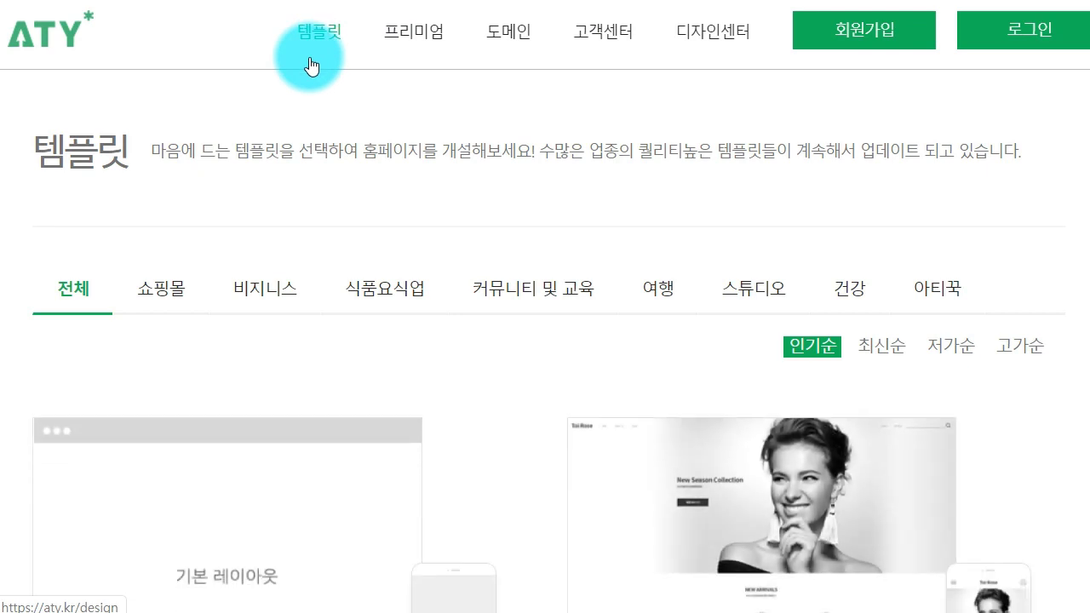
click(511, 317)
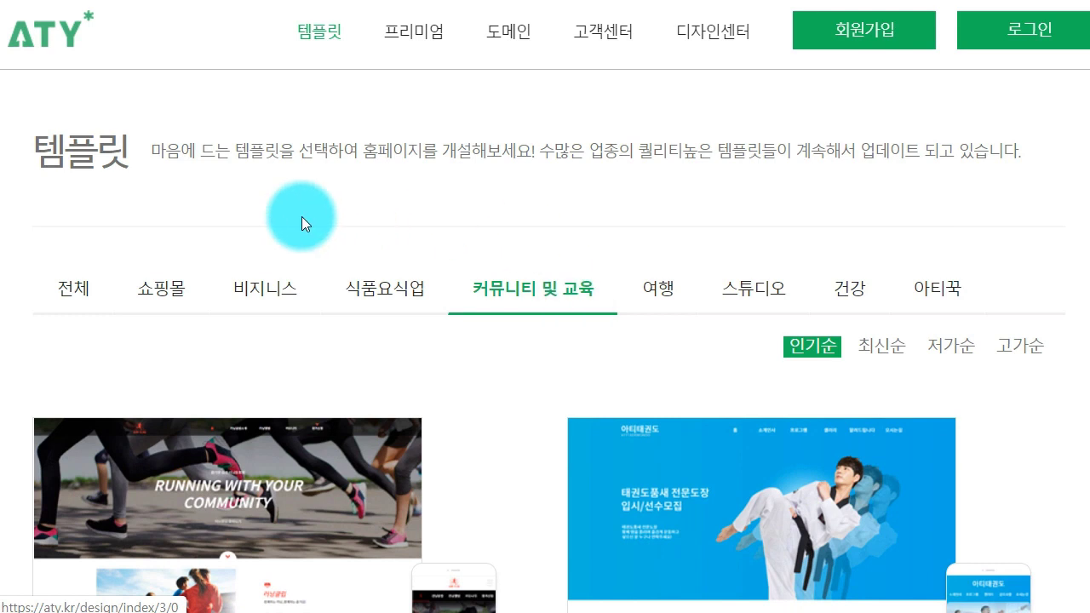
click(167, 289)
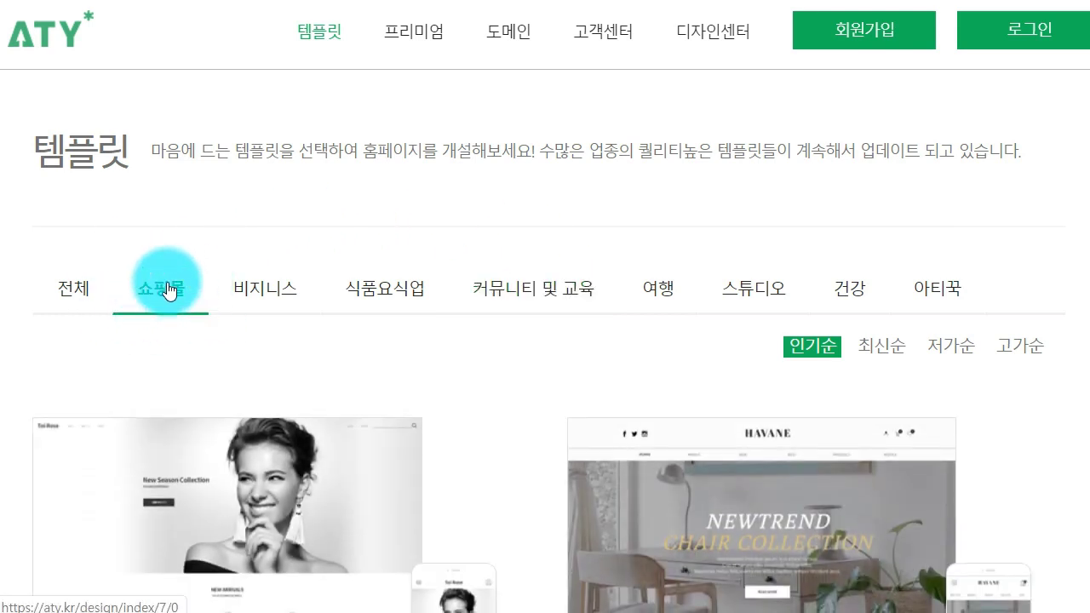
click(552, 286)
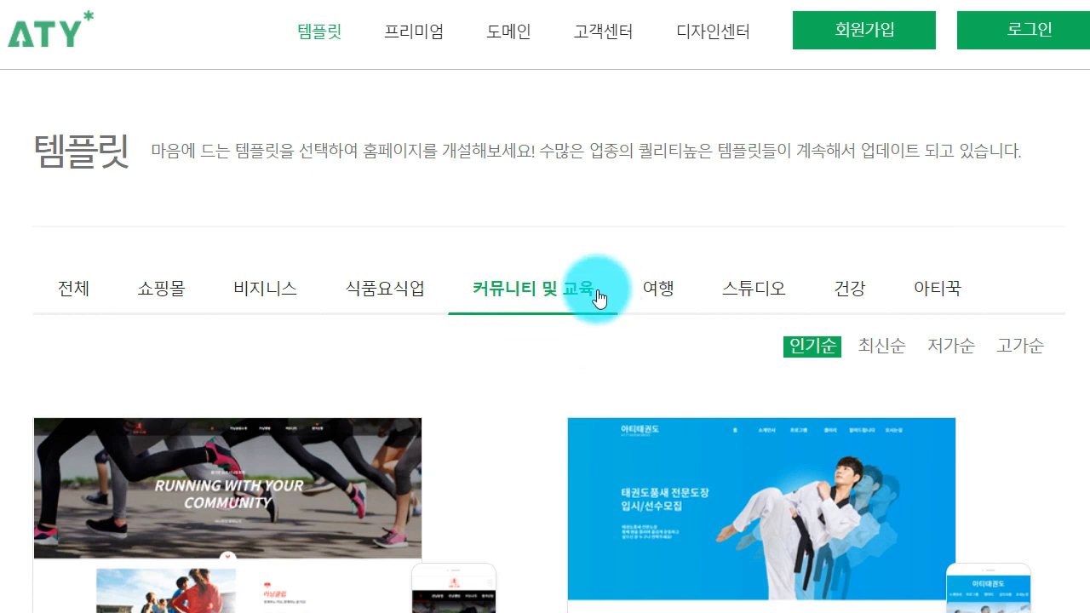
- Preview the blue 아티태권도 template and examine its home page from the photo gallery down to the footer
scroll(596, 298, down, 1)
click(737, 389)
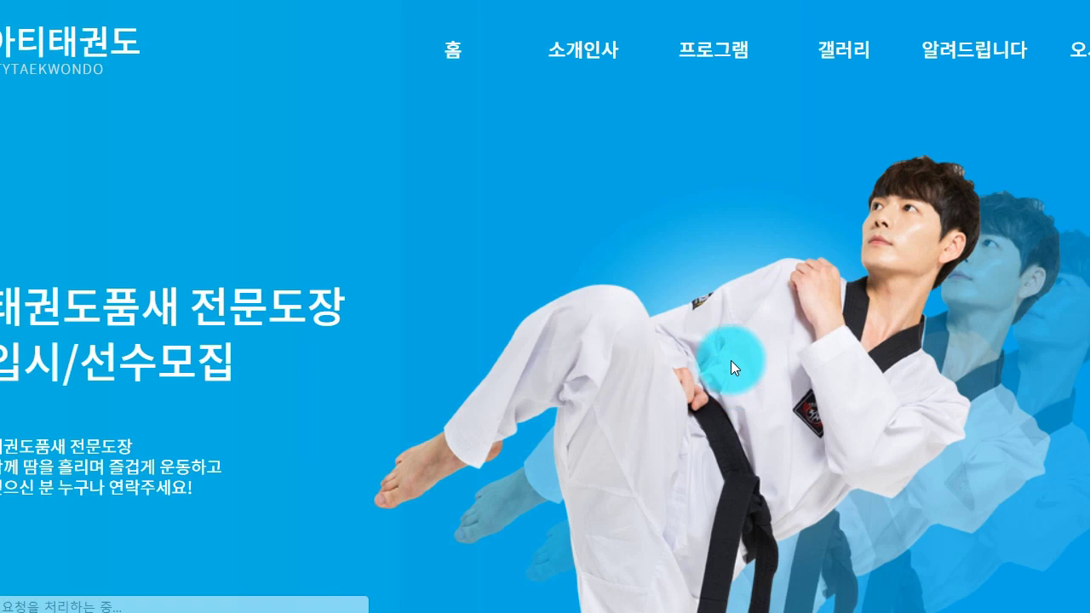
scroll(469, 424, down, 10)
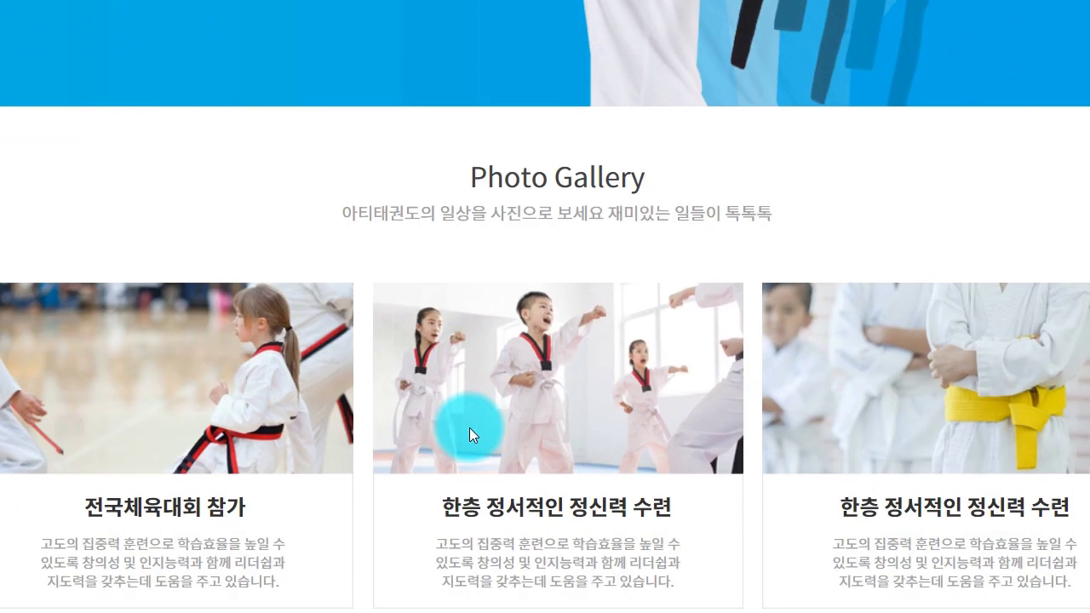
scroll(469, 430, down, 2)
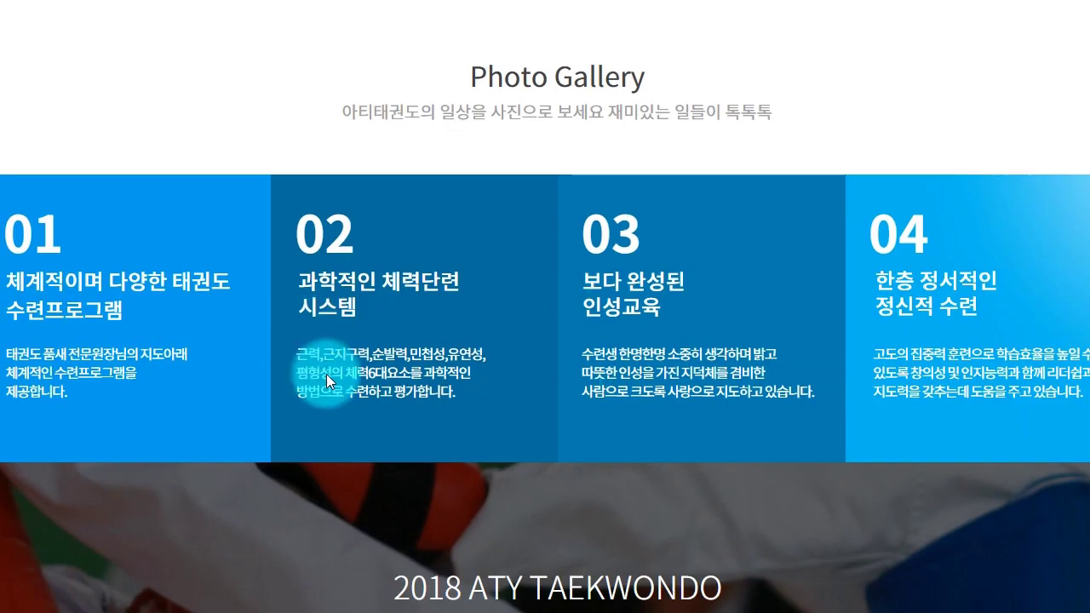
scroll(501, 426, down, 3)
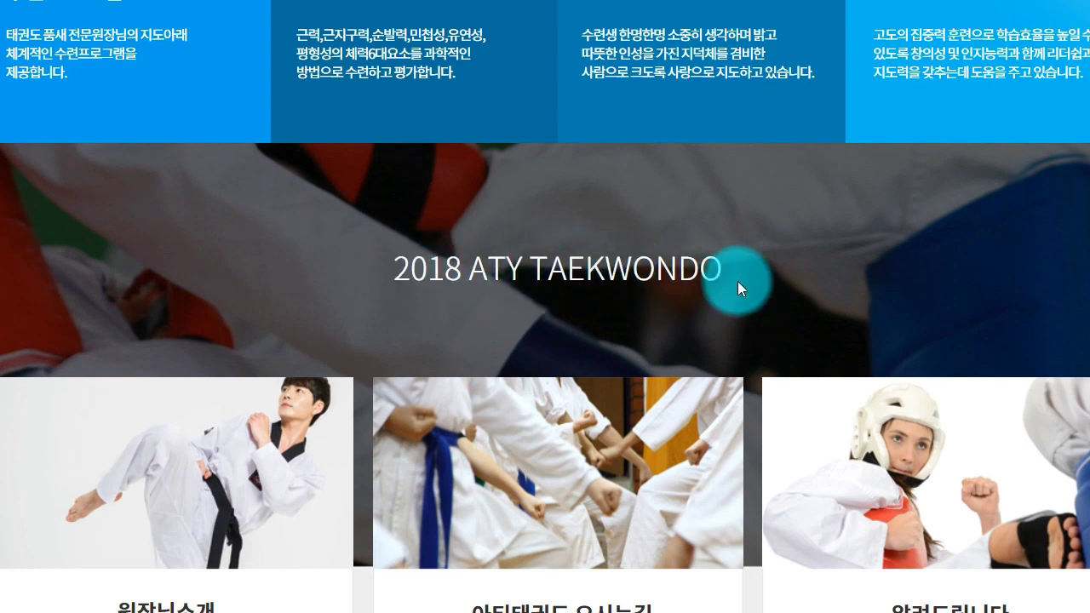
scroll(424, 306, down, 3)
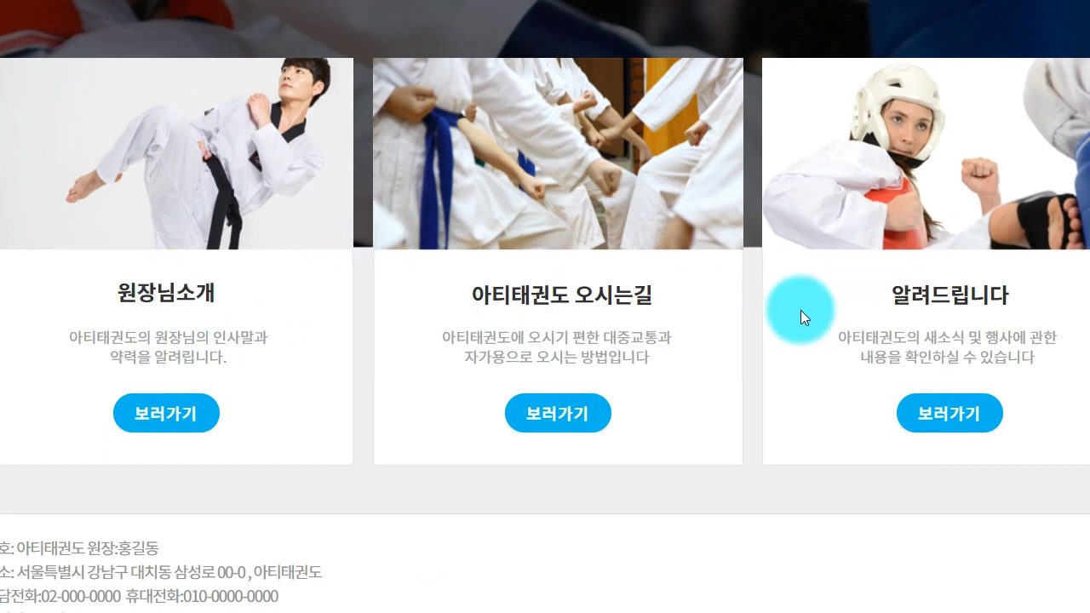
scroll(847, 509, up, 10)
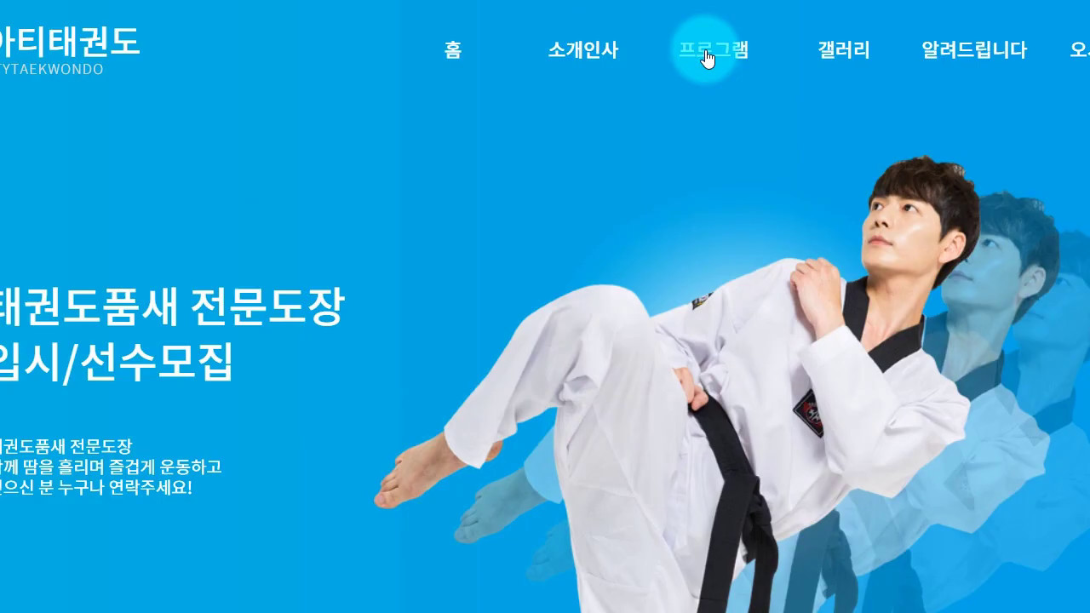
- Open the 프로그램 page of the taekwondo template preview and review its training program cards
click(706, 57)
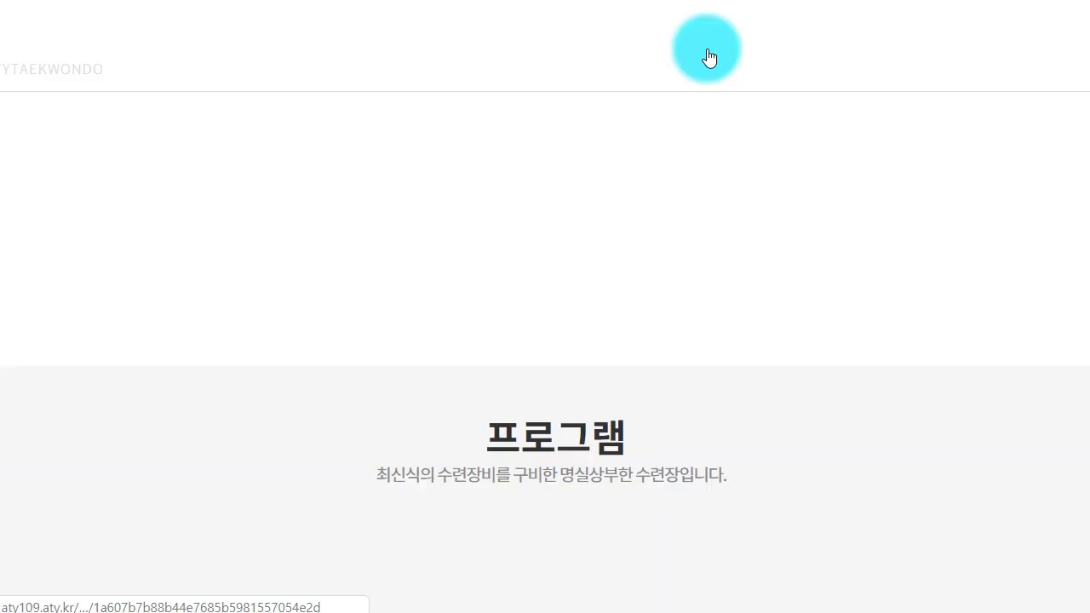
scroll(585, 306, down, 7)
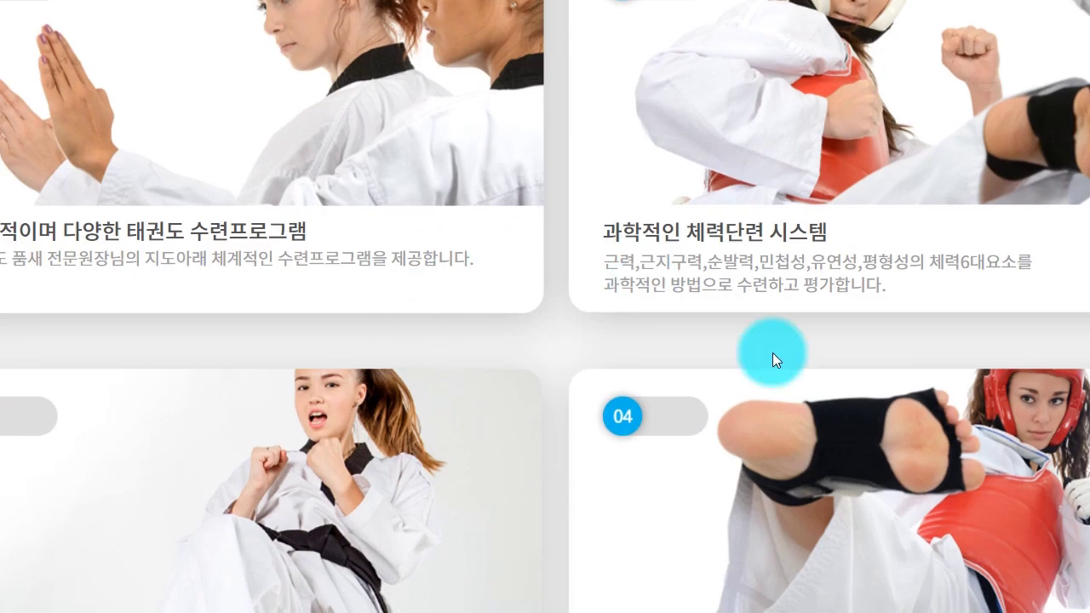
scroll(518, 419, up, 5)
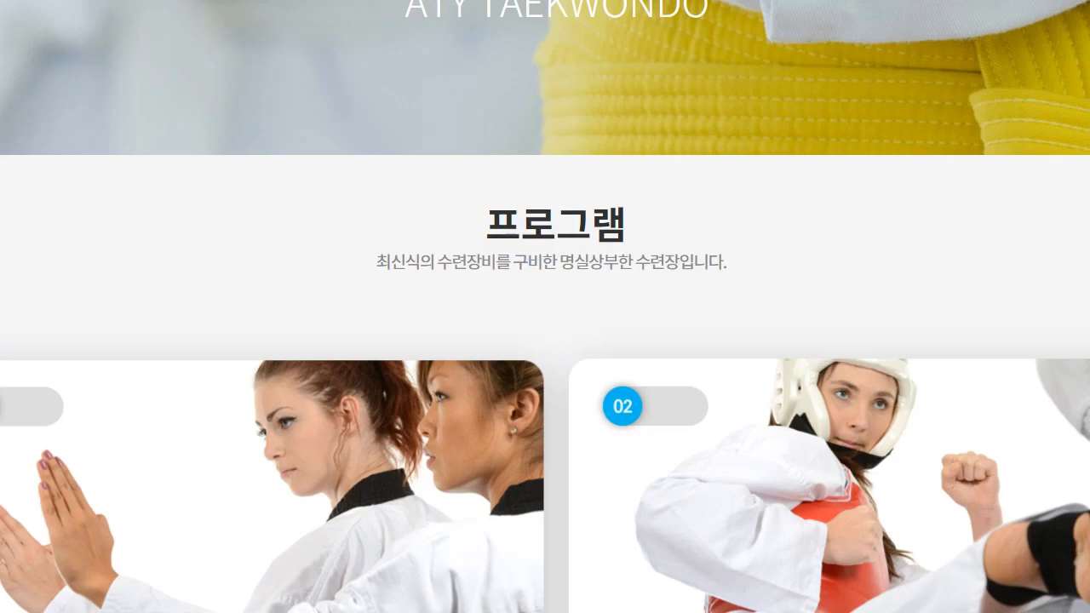
- Return to the template gallery, browse further down and preview the 자연이 살아있는 관공서 사이트 template
click(583, 162)
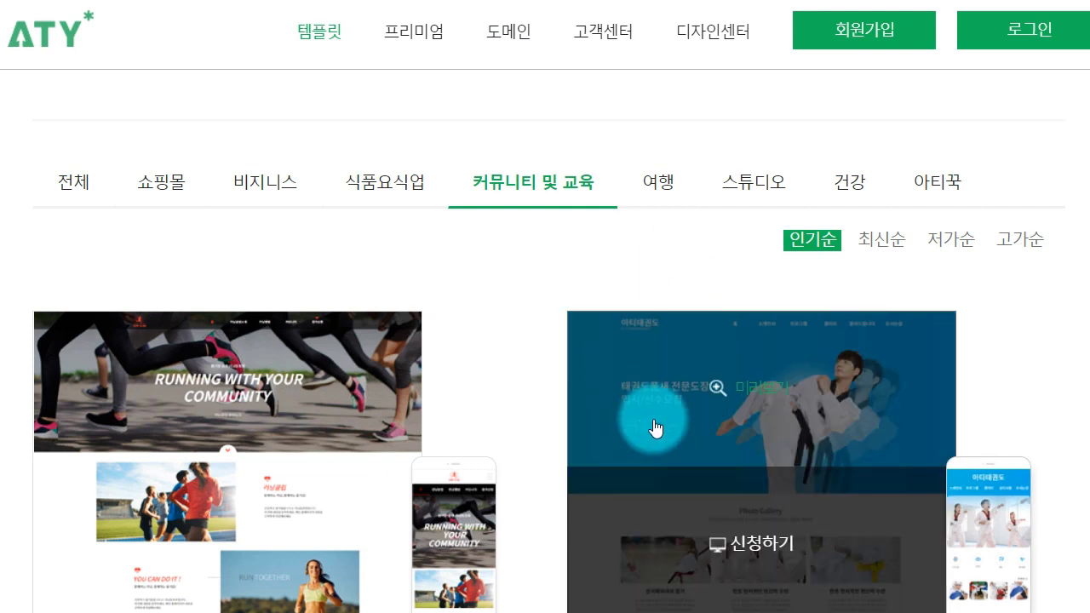
scroll(536, 387, down, 6)
scroll(520, 409, down, 7)
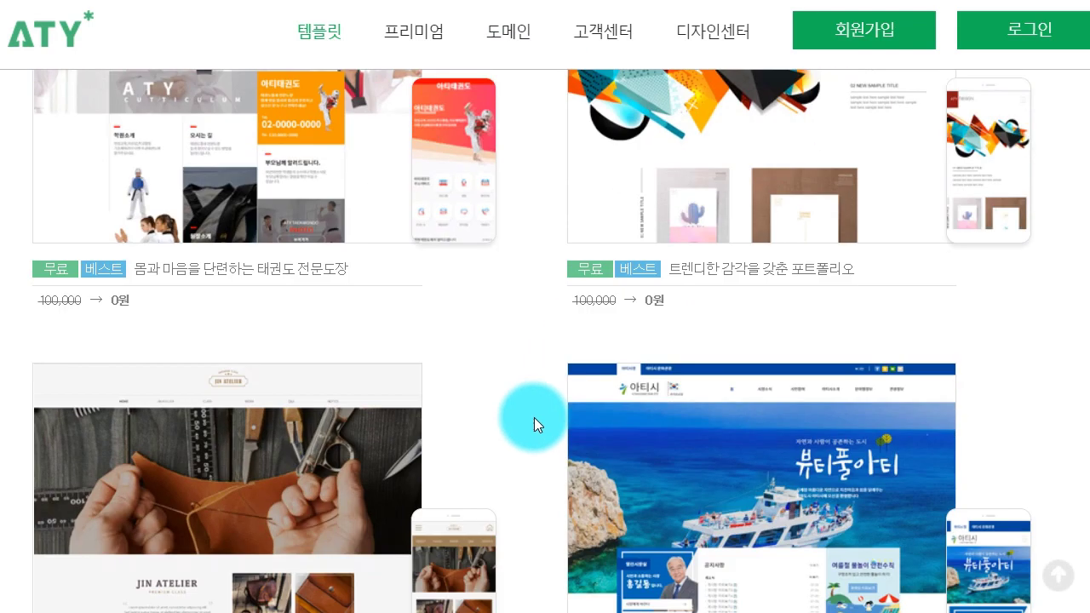
scroll(647, 350, up, 3)
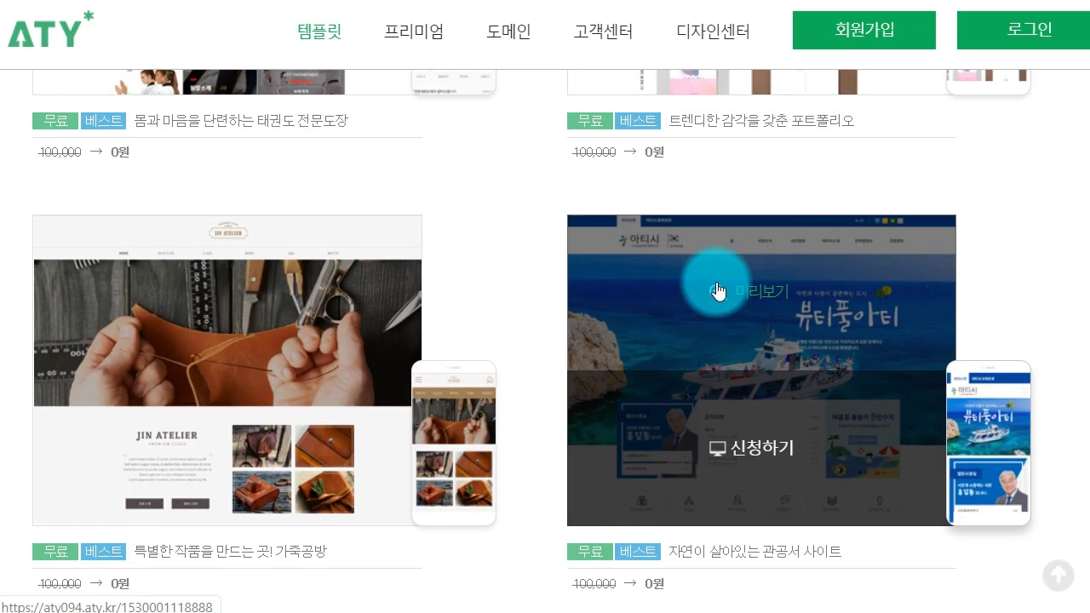
click(717, 286)
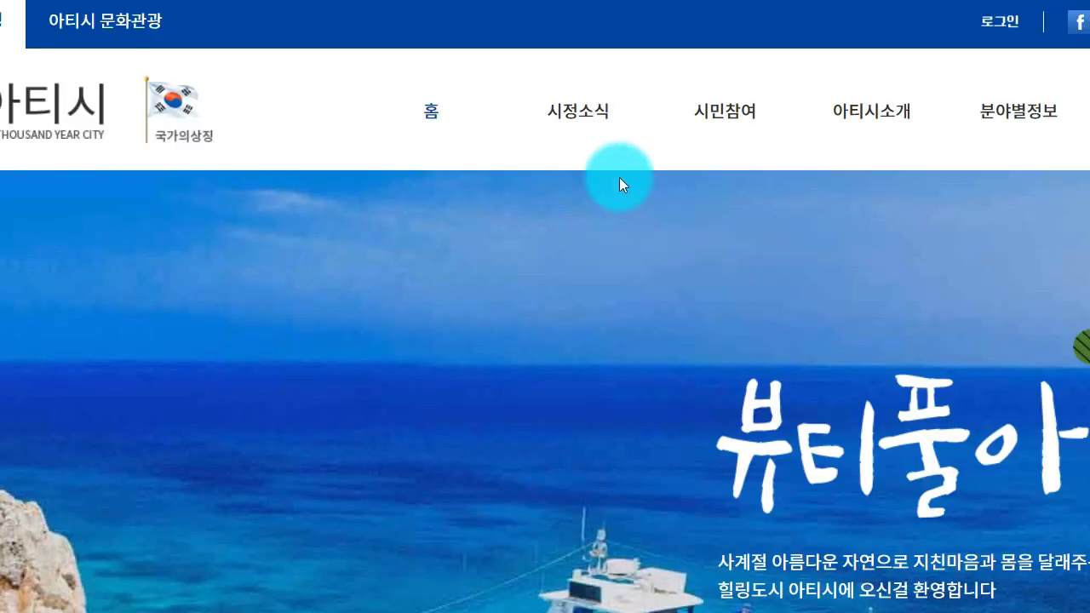
- View the 시정소식 and 시민참여 pages of the 아티시 preview, and return to the template gallery
mouse_move(593, 128)
click(578, 162)
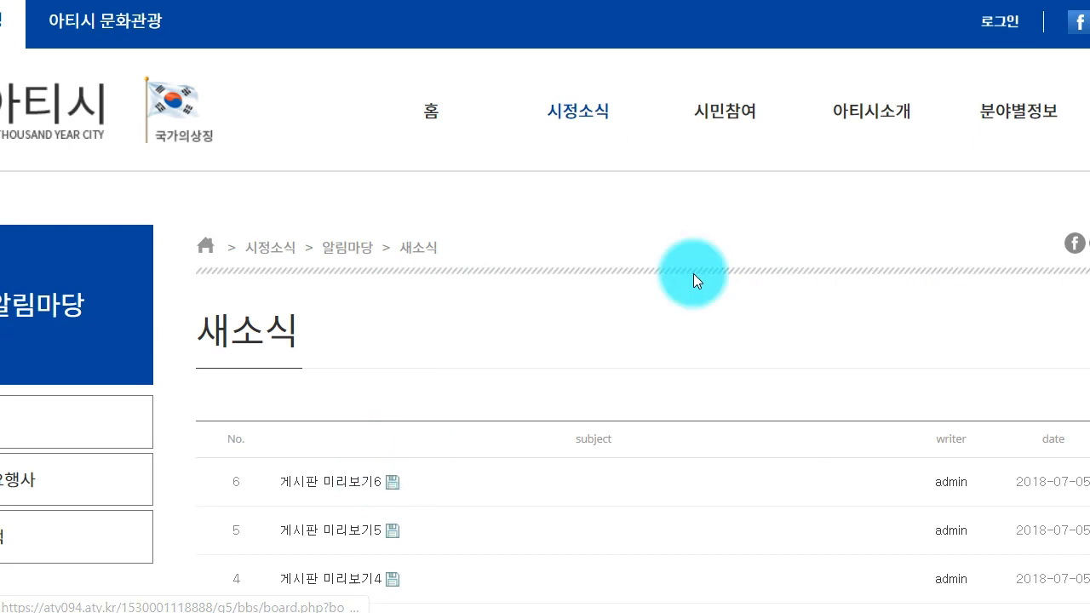
click(747, 123)
click(85, 119)
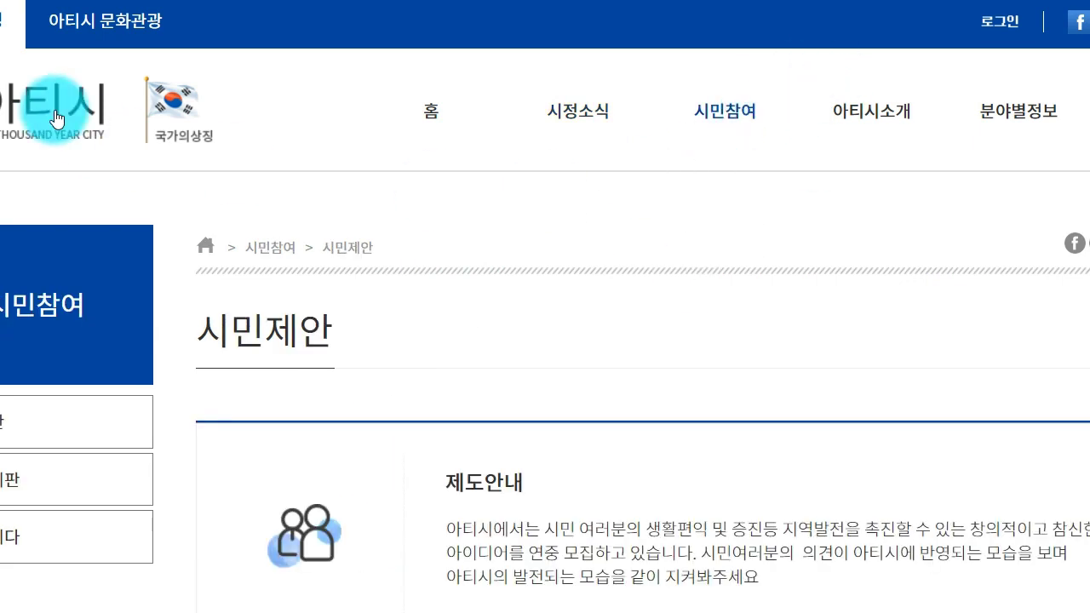
scroll(416, 329, down, 15)
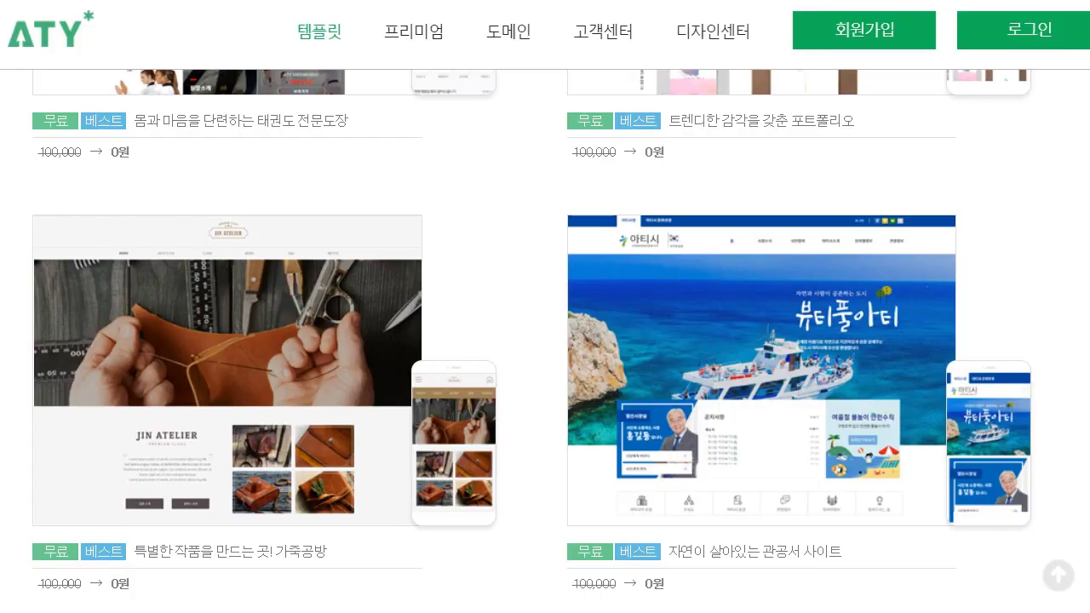
- Filter the gallery by the 쇼핑몰 category and preview the HAVANE furniture shop template
scroll(682, 348, up, 5)
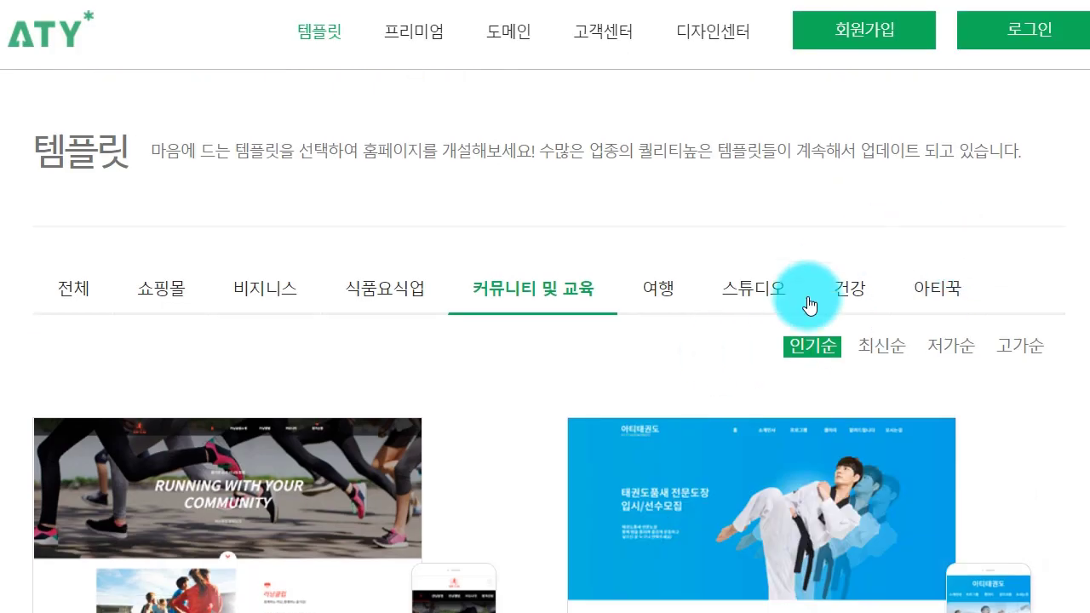
click(182, 281)
scroll(306, 324, down, 1)
mouse_move(754, 389)
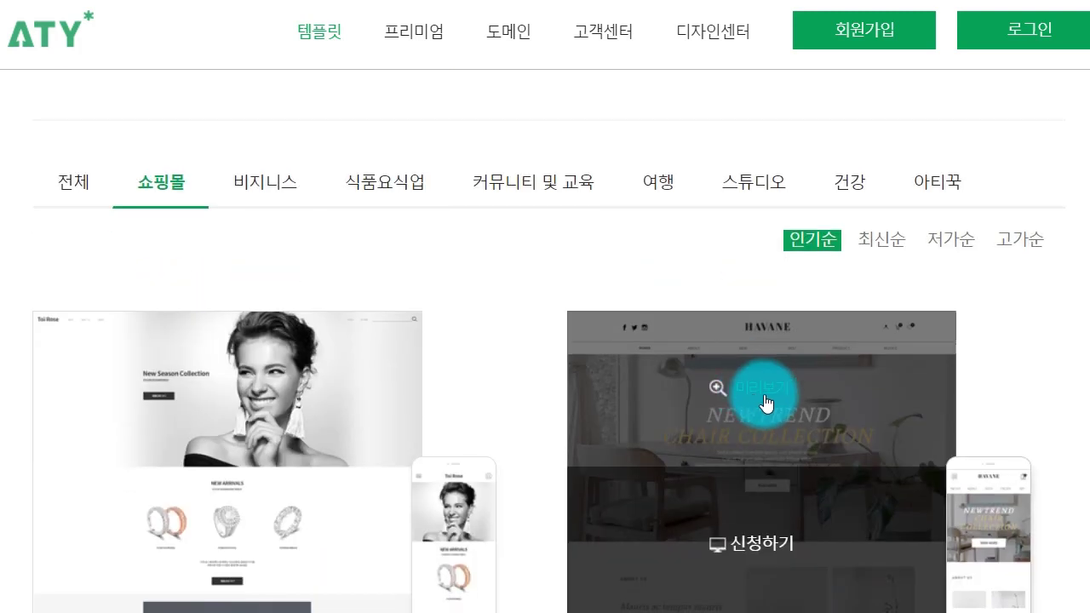
click(788, 385)
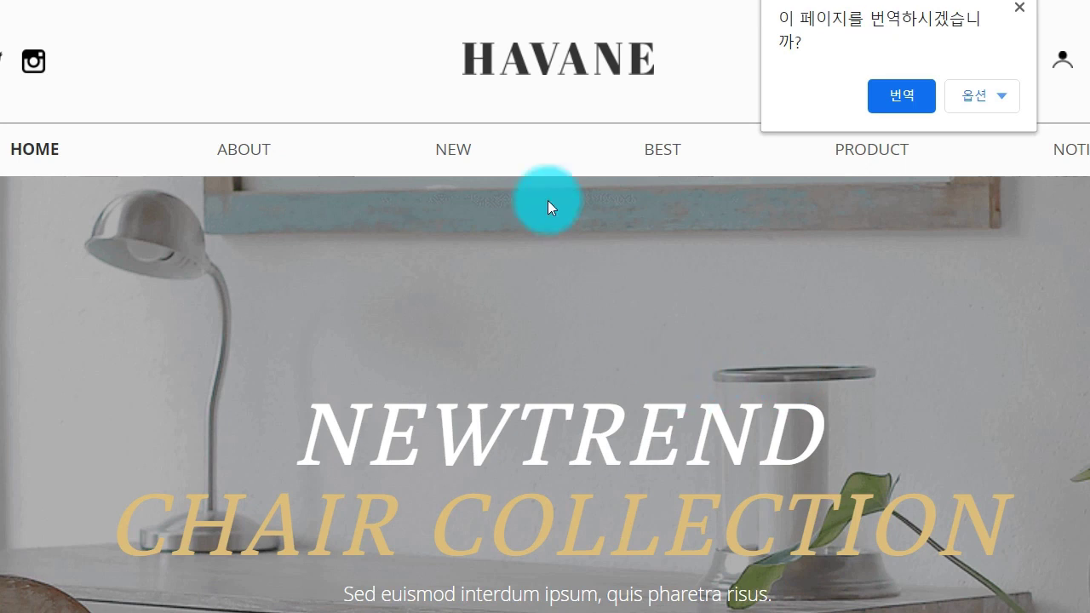
- Open the NEW page of the HAVANE preview and view the dining table product from its list
click(474, 153)
scroll(475, 323, down, 3)
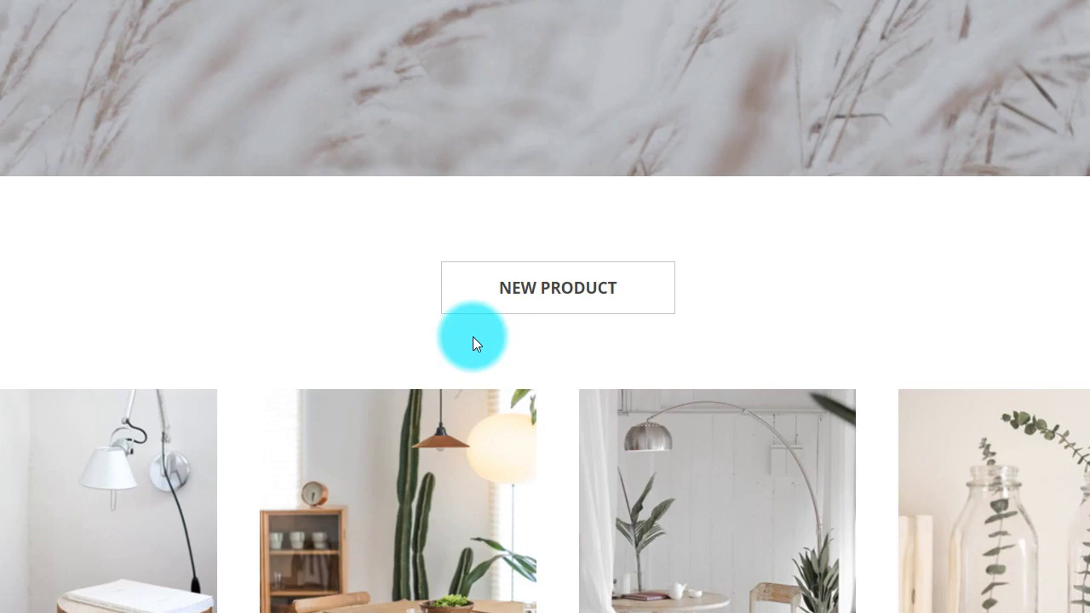
scroll(474, 341, down, 3)
click(453, 370)
- Examine the product page's sample detail section and its purchase options
scroll(613, 375, down, 1)
scroll(613, 373, down, 10)
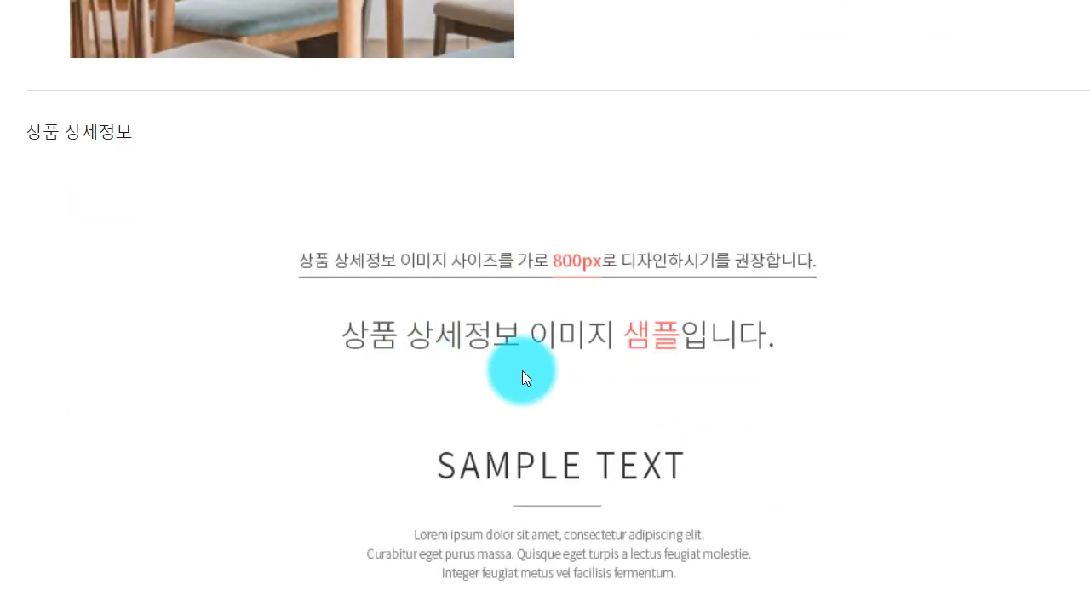
scroll(461, 370, up, 4)
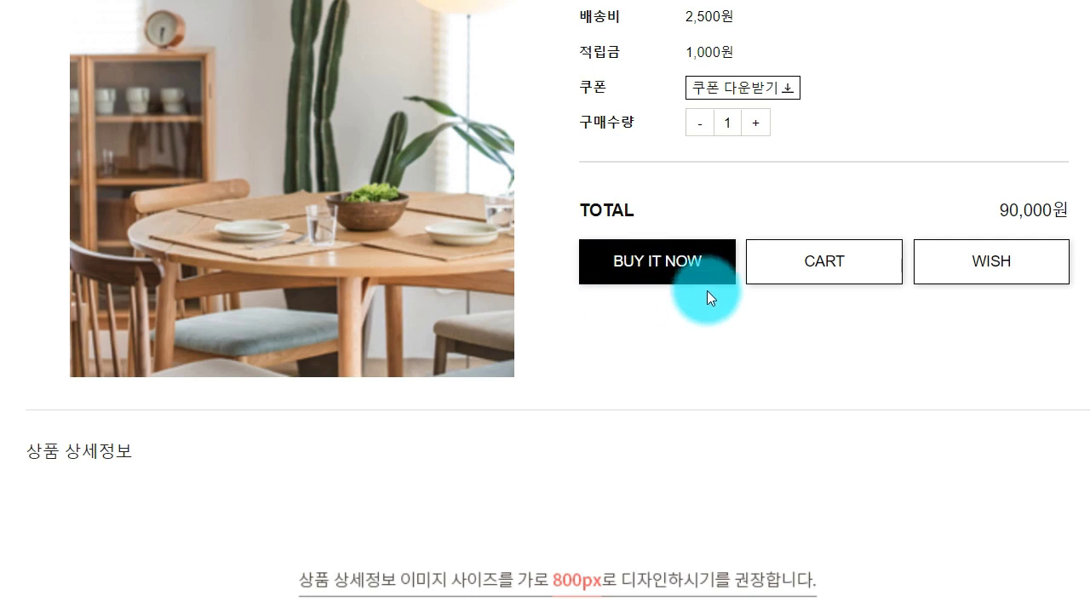
scroll(647, 306, up, 8)
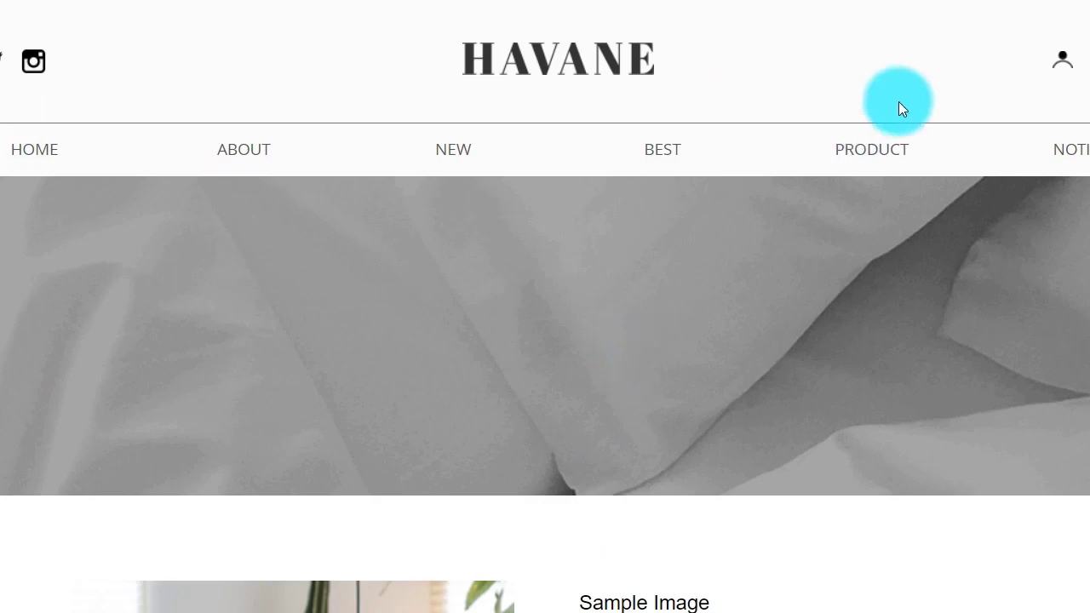
- Return to the 쇼핑몰 templates in the gallery and browse down to the tableware and red ginseng shop designs
click(603, 64)
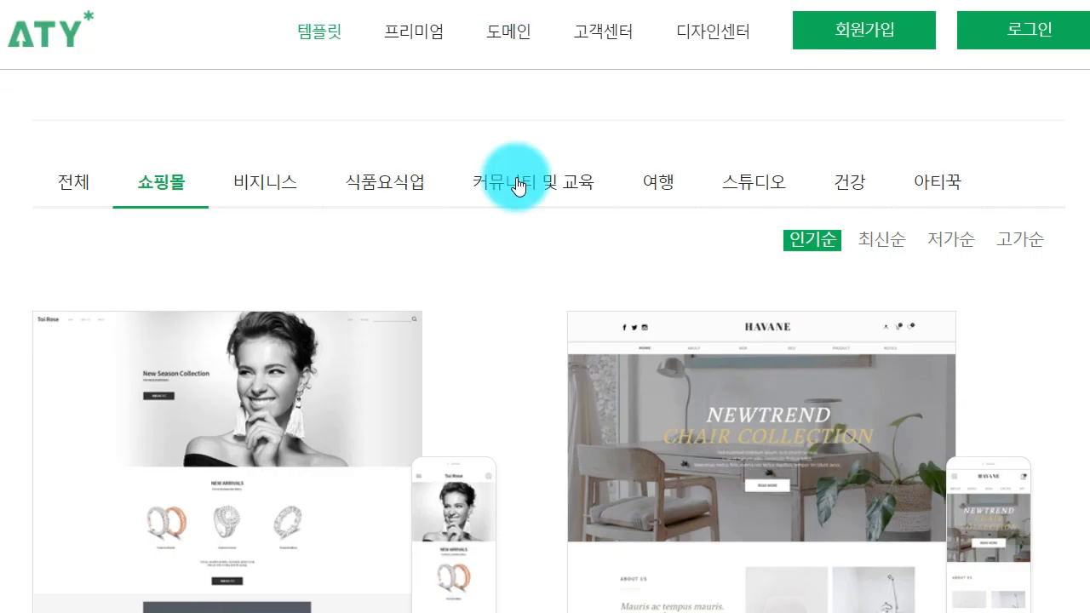
scroll(517, 215, down, 7)
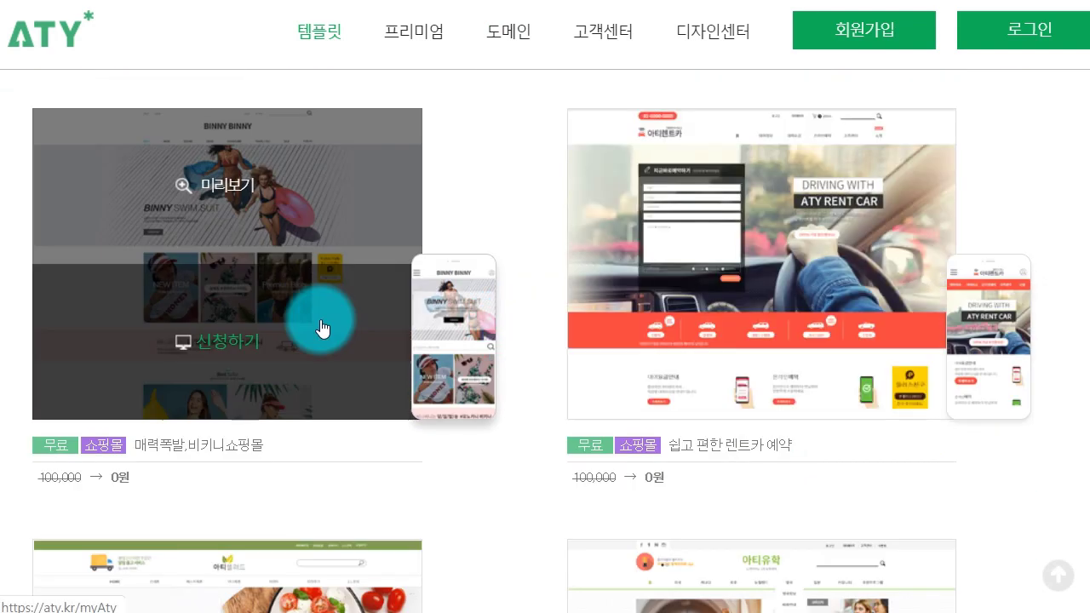
scroll(476, 295, down, 5)
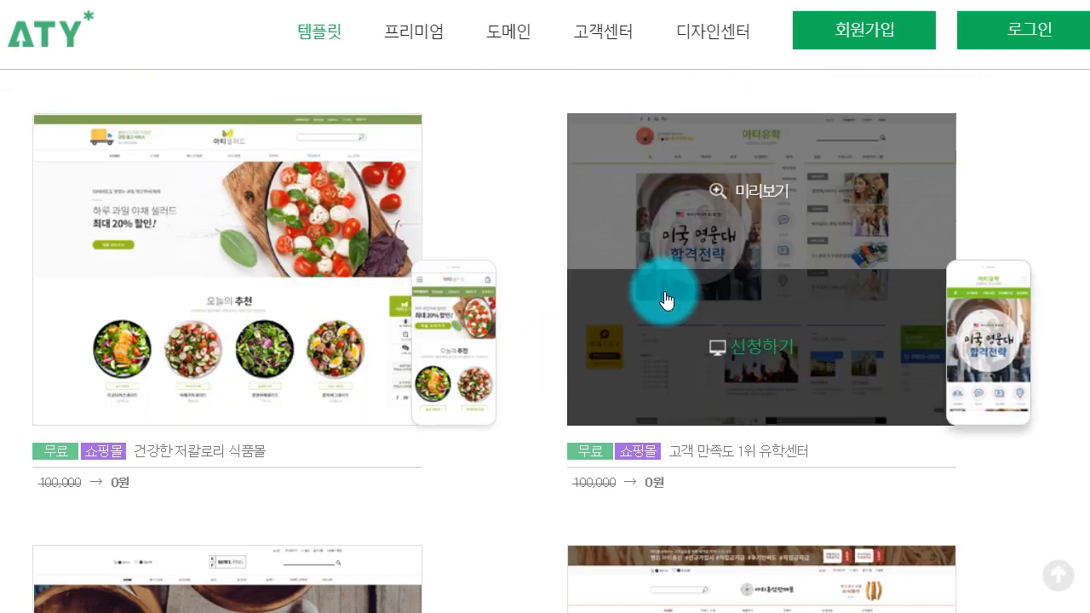
scroll(523, 364, down, 4)
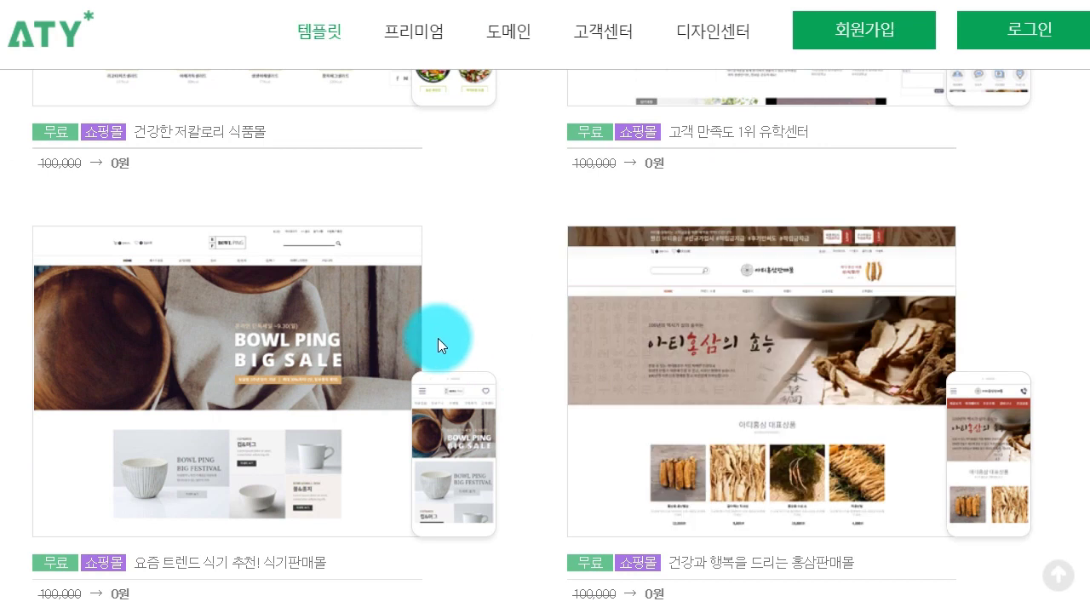
- Preview the 건강과 행복을 드리는 홍삼판매몰 template and look through its main page
click(638, 314)
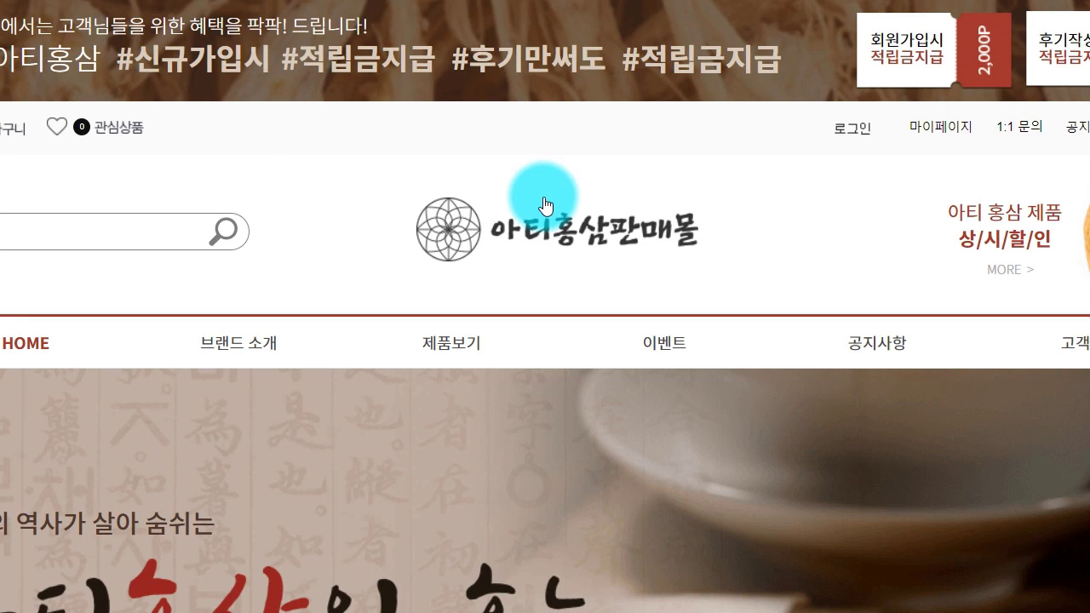
scroll(213, 314, down, 10)
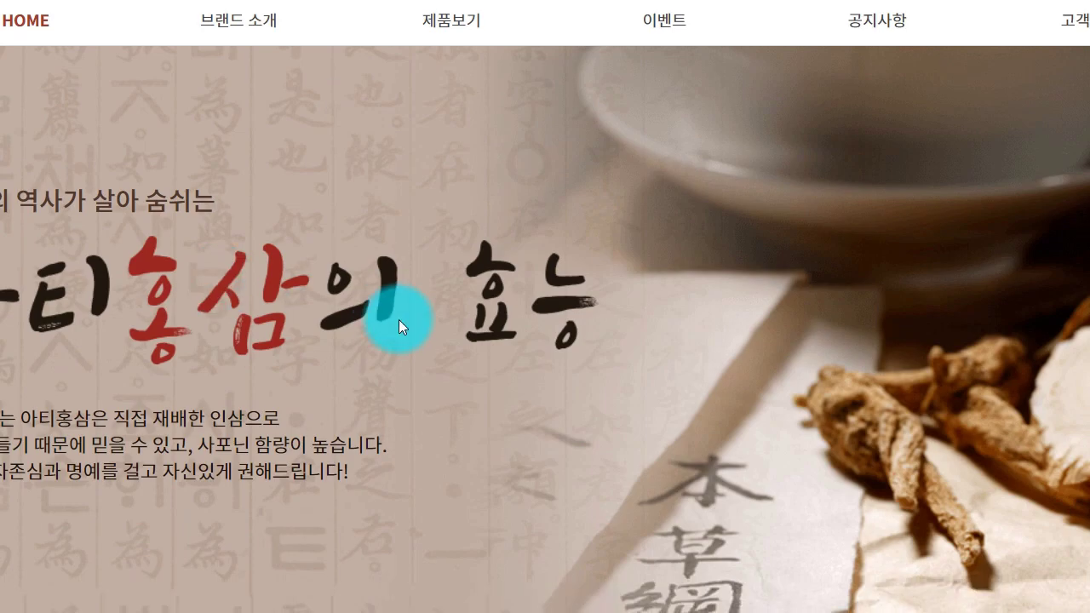
scroll(438, 297, down, 12)
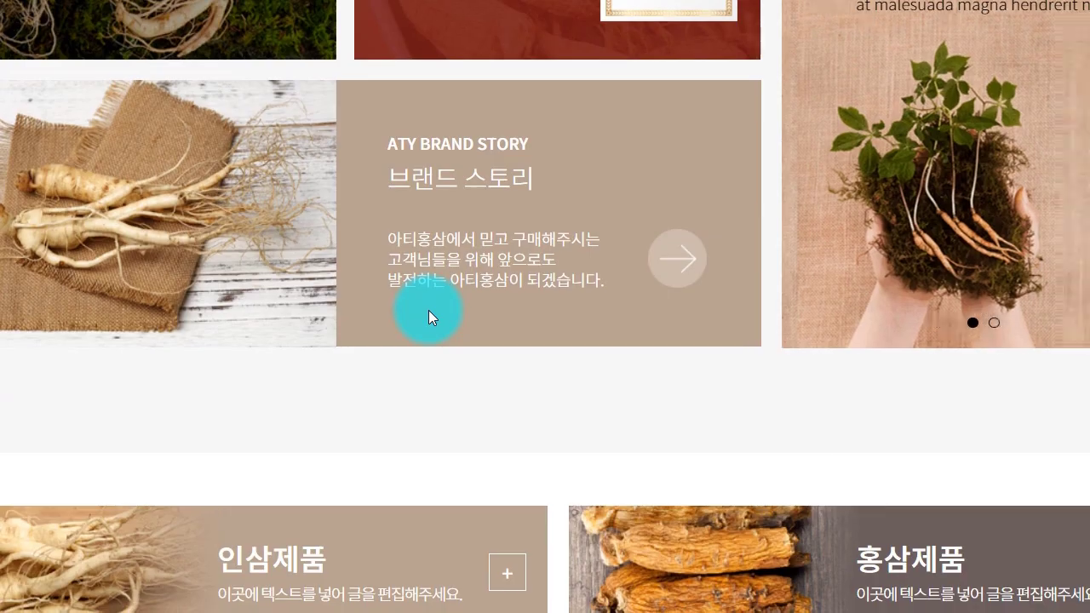
scroll(428, 312, down, 8)
scroll(511, 372, down, 8)
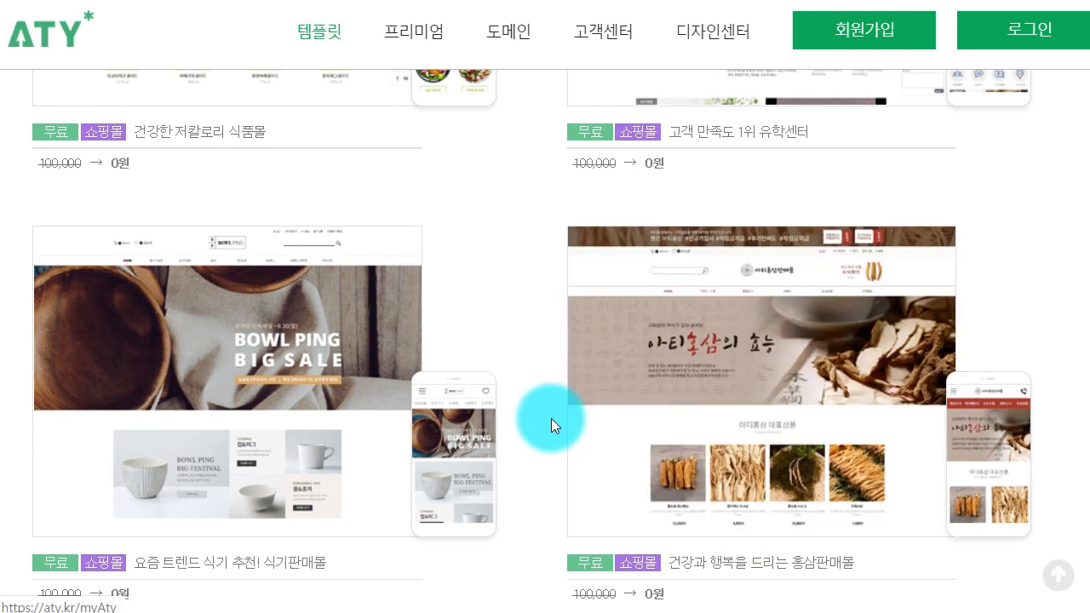
- Filter the template gallery by 커뮤니티 및 교육 and preview the 퀄리티 보장! 교육 아카데미 template
scroll(551, 419, up, 20)
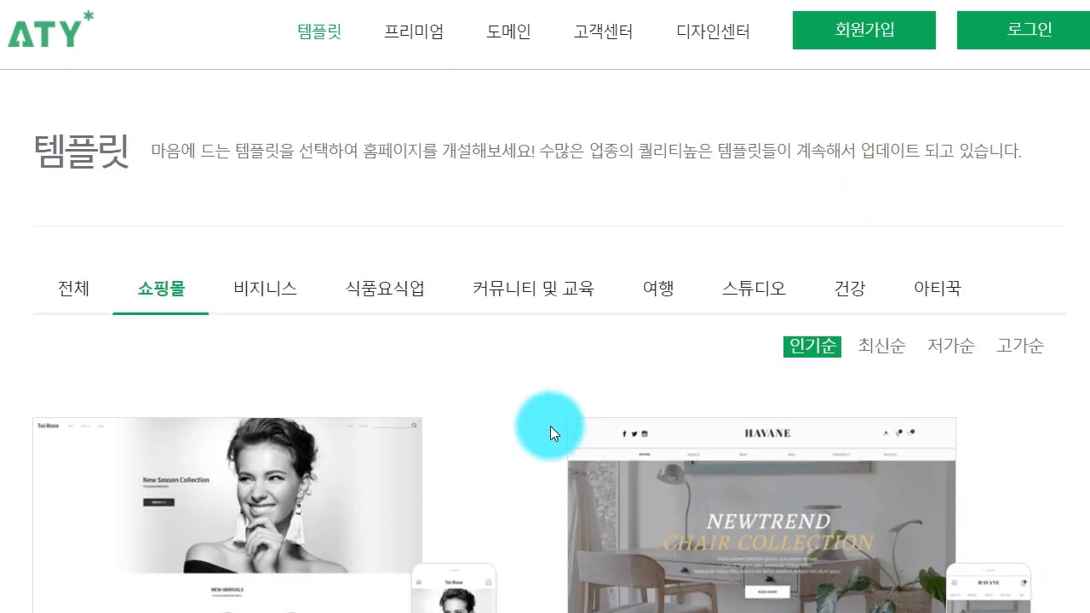
click(529, 294)
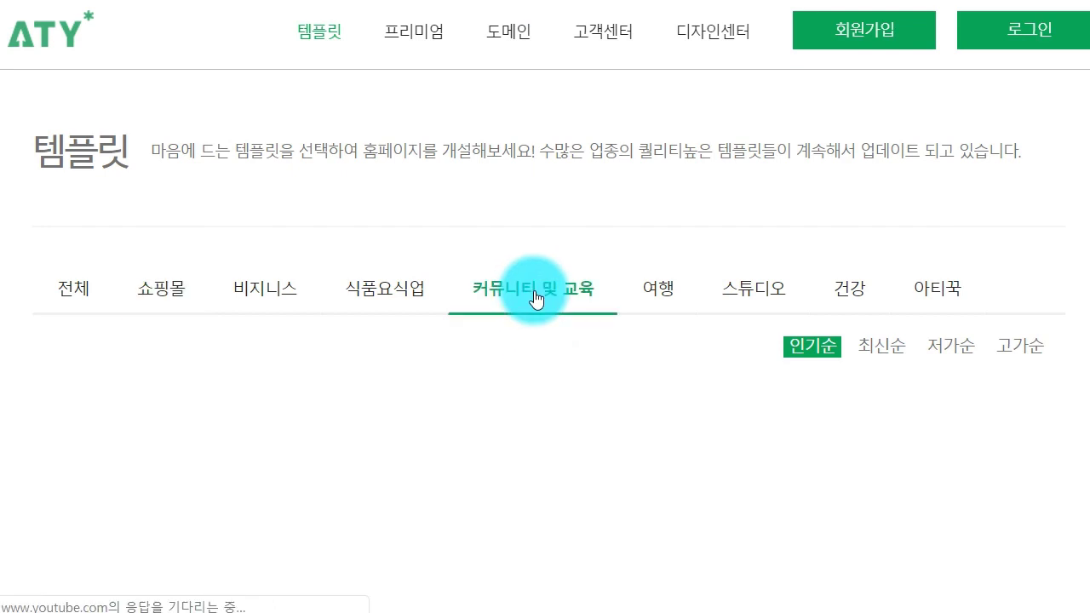
scroll(526, 458, down, 18)
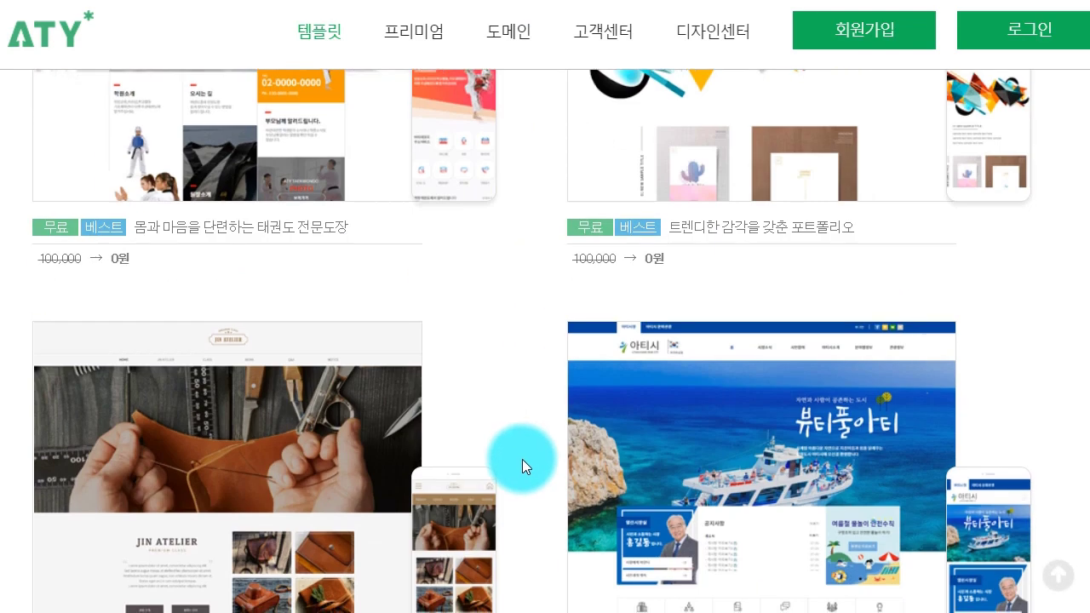
scroll(523, 458, down, 1)
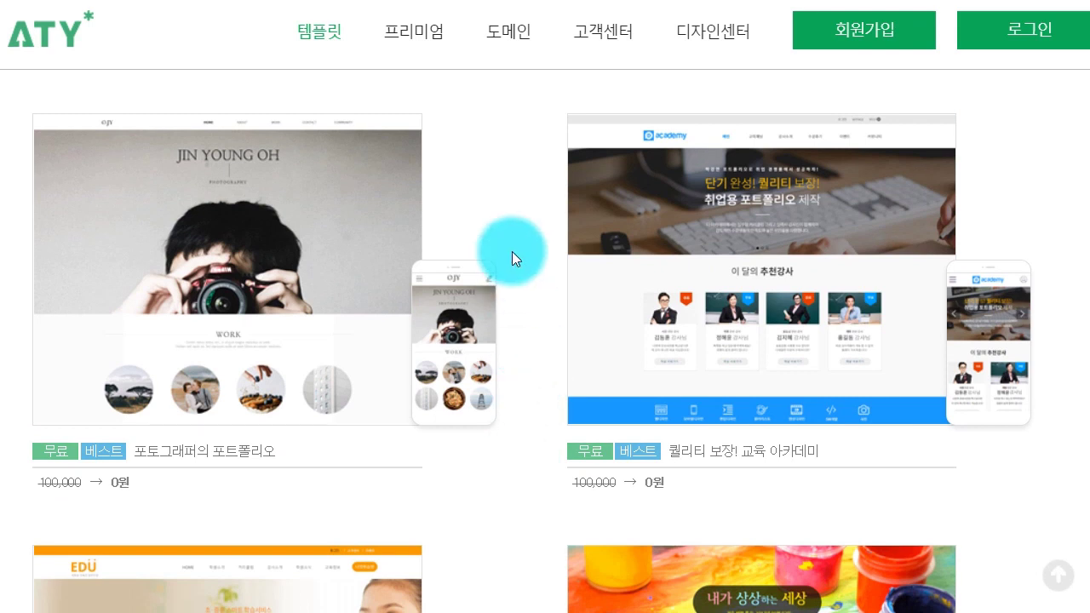
mouse_move(701, 202)
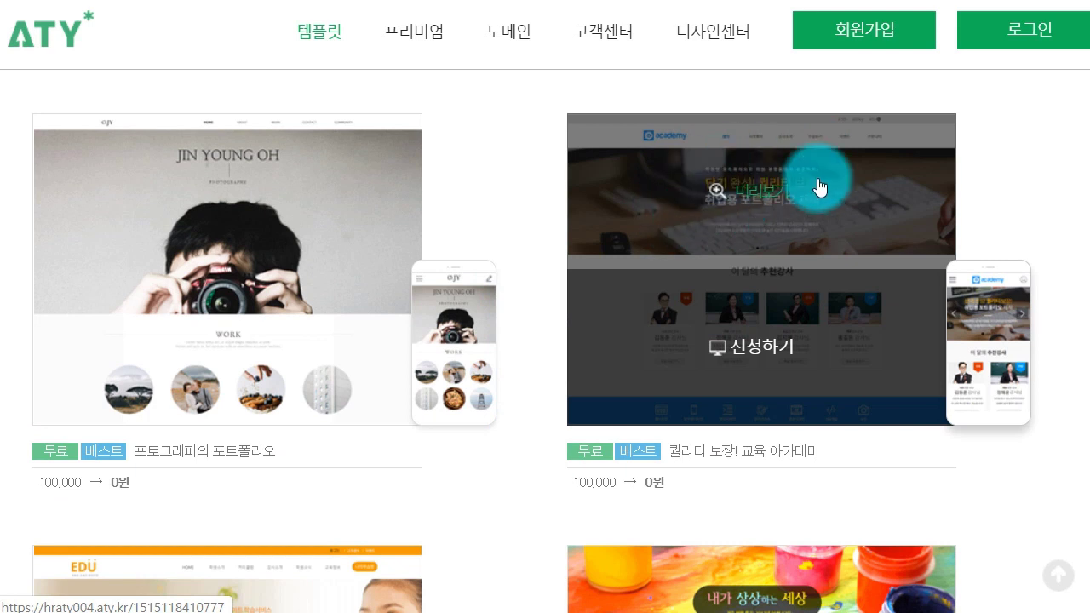
click(753, 188)
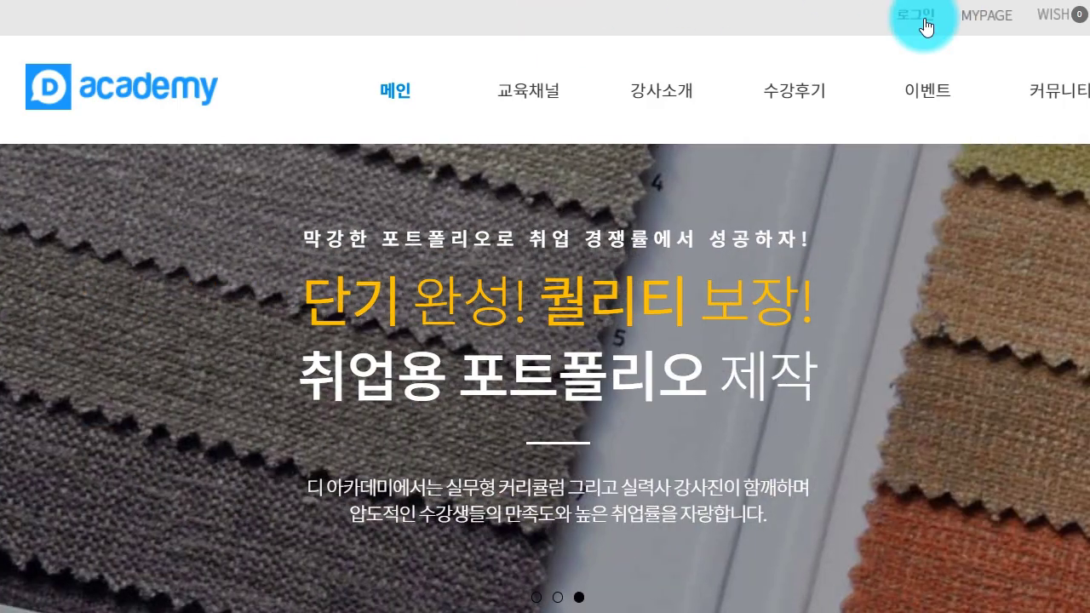
- View the academy preview's login forms from 로그인 and MYPAGE, closing each one
click(924, 18)
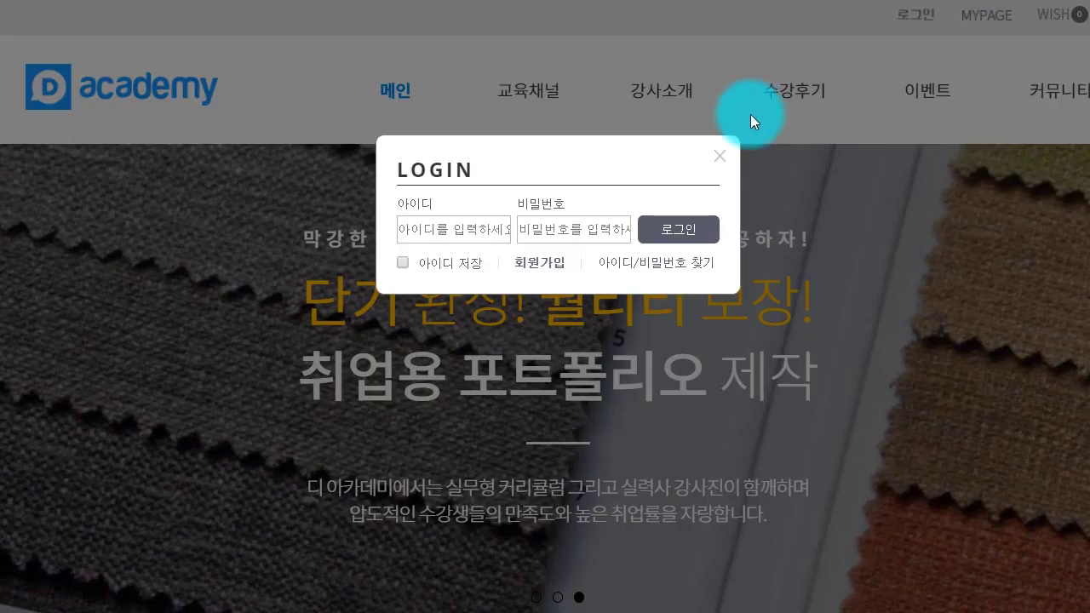
click(724, 166)
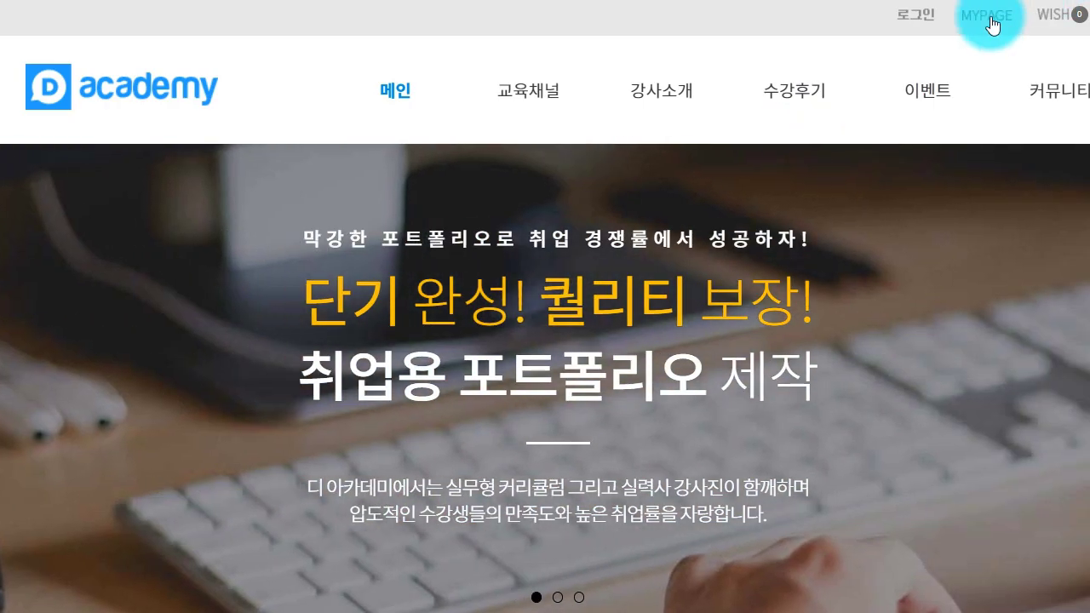
click(992, 19)
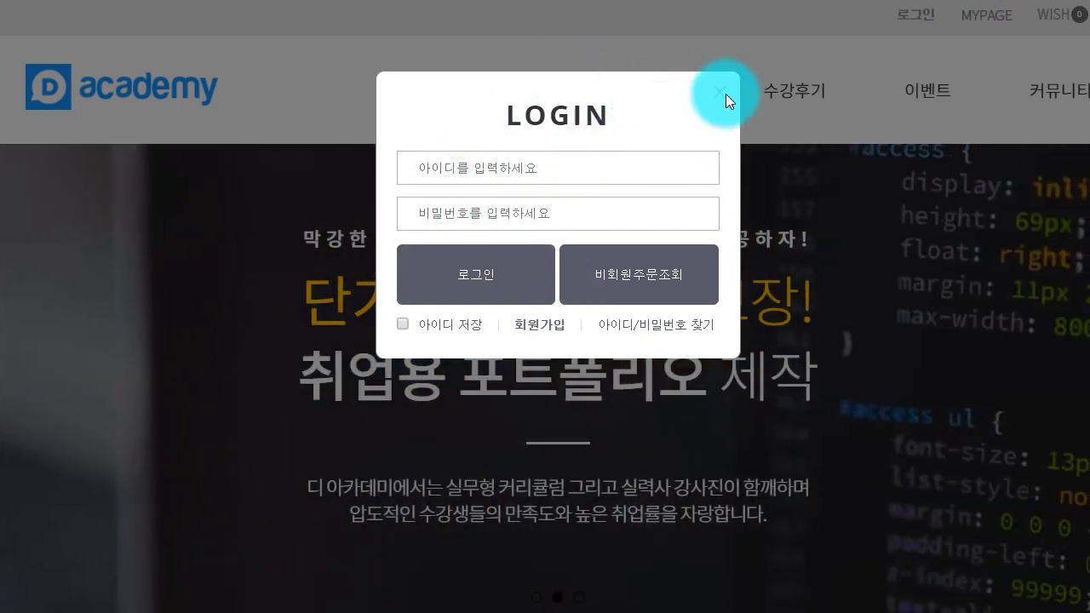
click(730, 95)
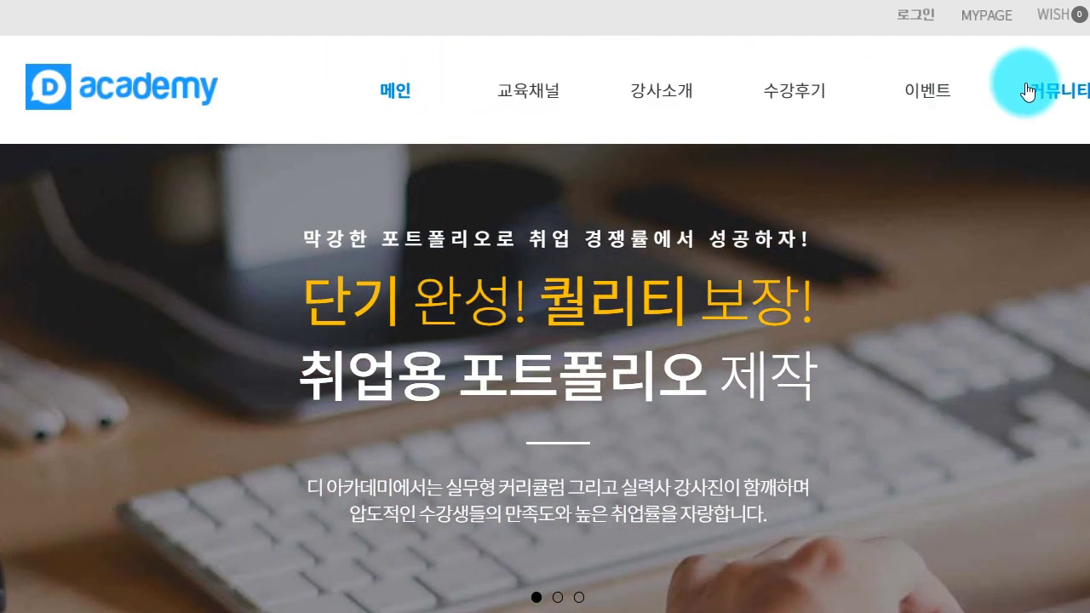
- Open the 모바일디자인 page under 교육채널 and view its course list
mouse_move(986, 96)
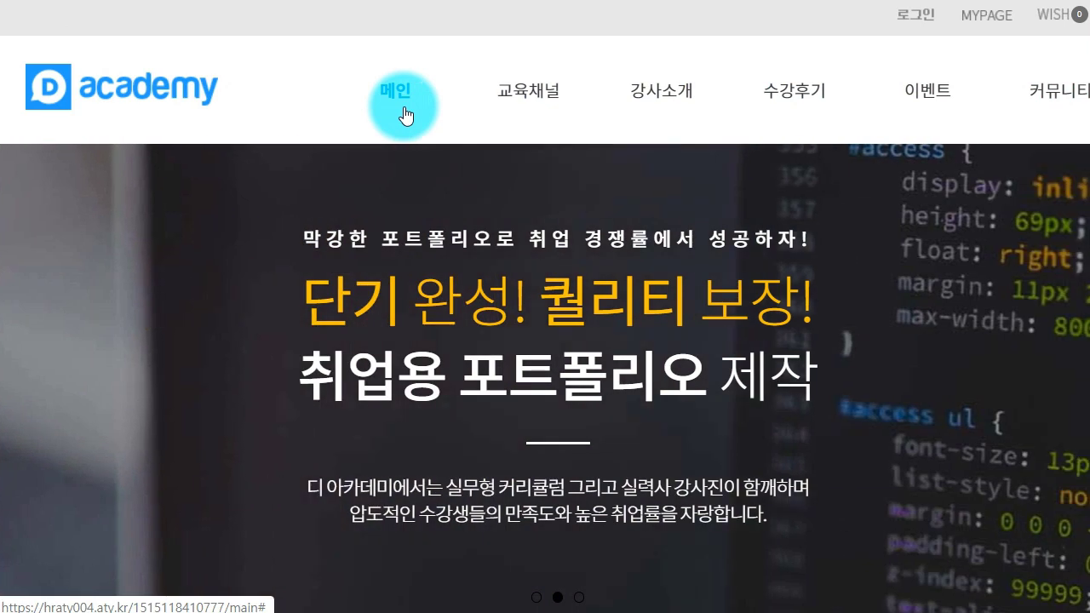
mouse_move(513, 97)
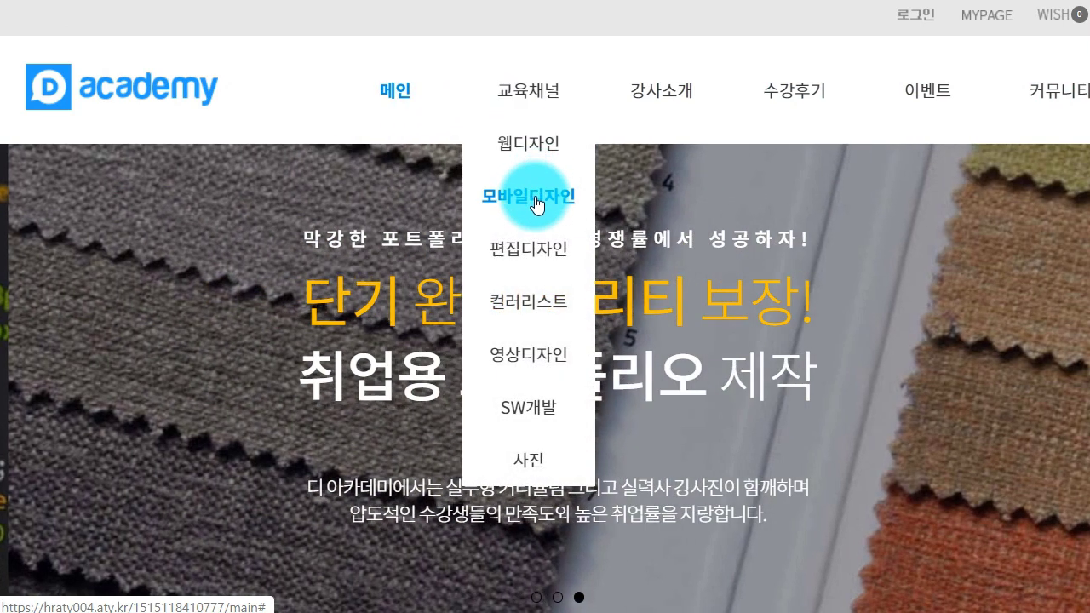
click(538, 204)
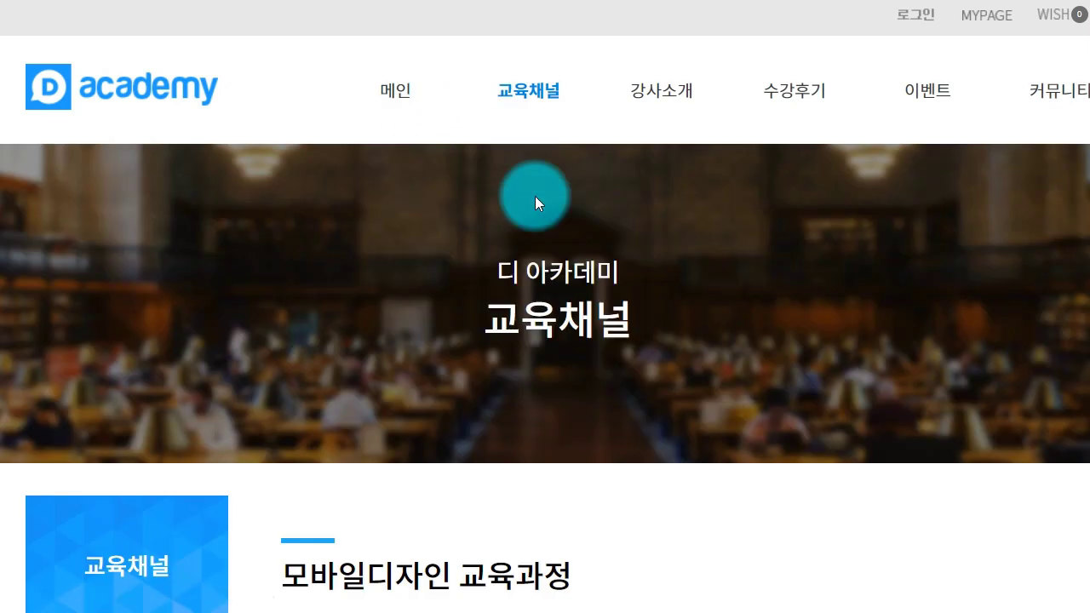
scroll(535, 197, down, 5)
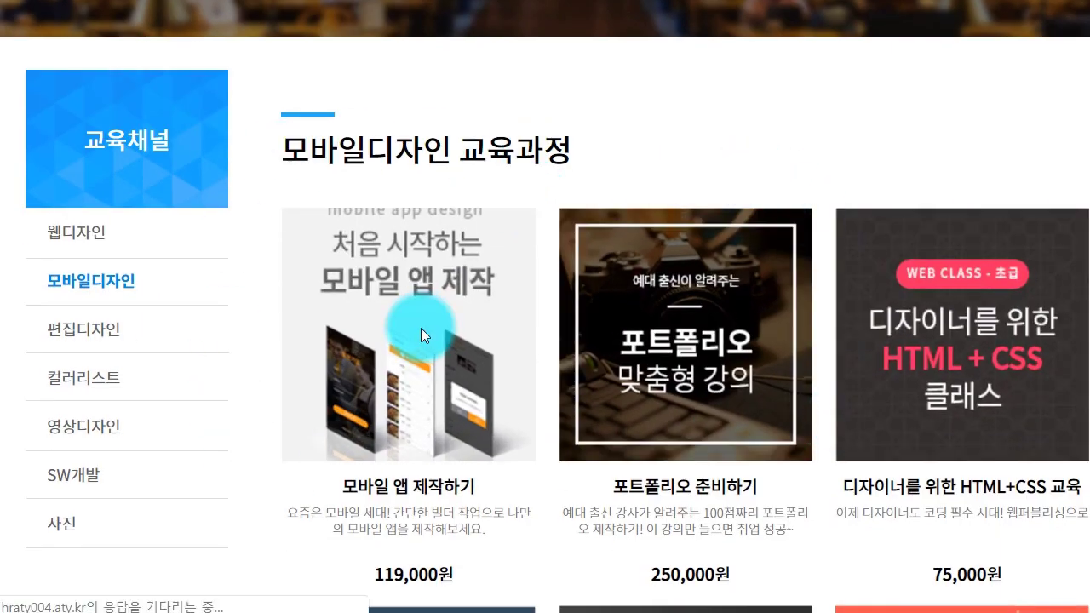
- View the 모바일 앱 제작하기 course and examine its purchase options and detail section
scroll(446, 364, down, 3)
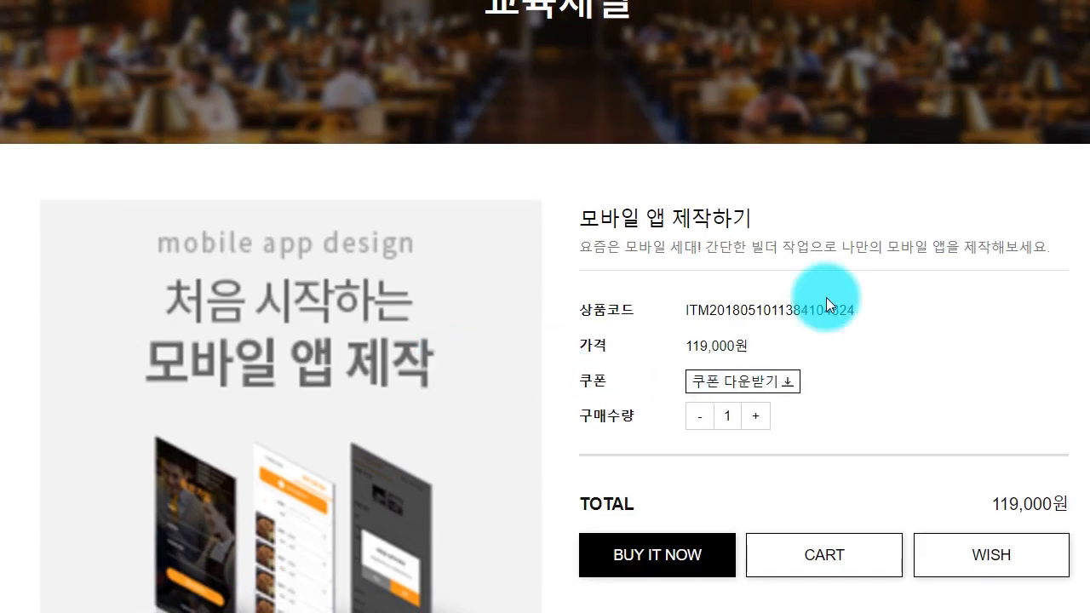
scroll(580, 326, down, 1)
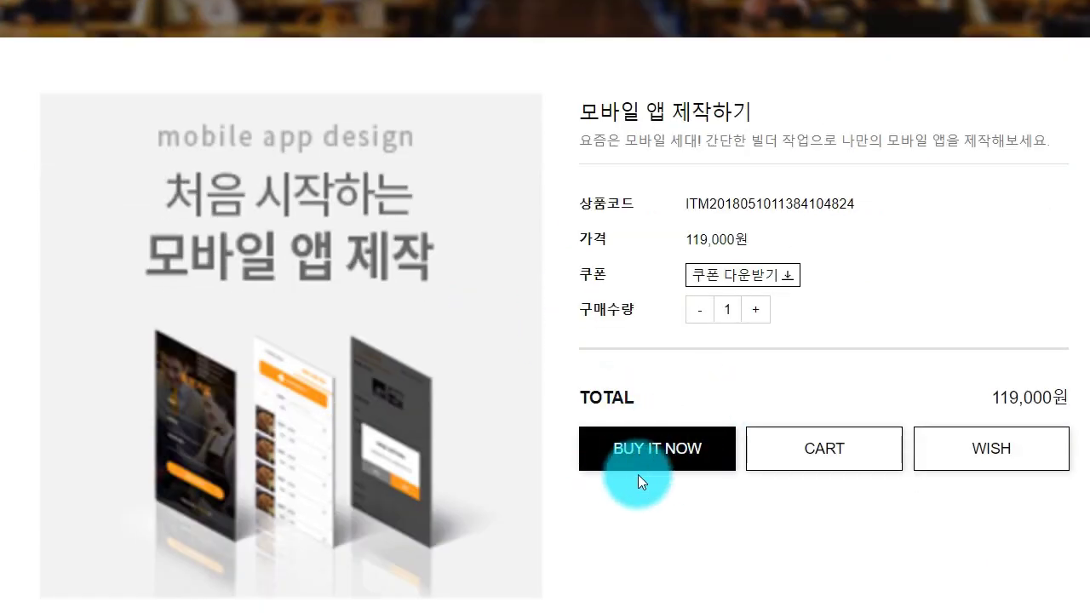
scroll(635, 477, down, 12)
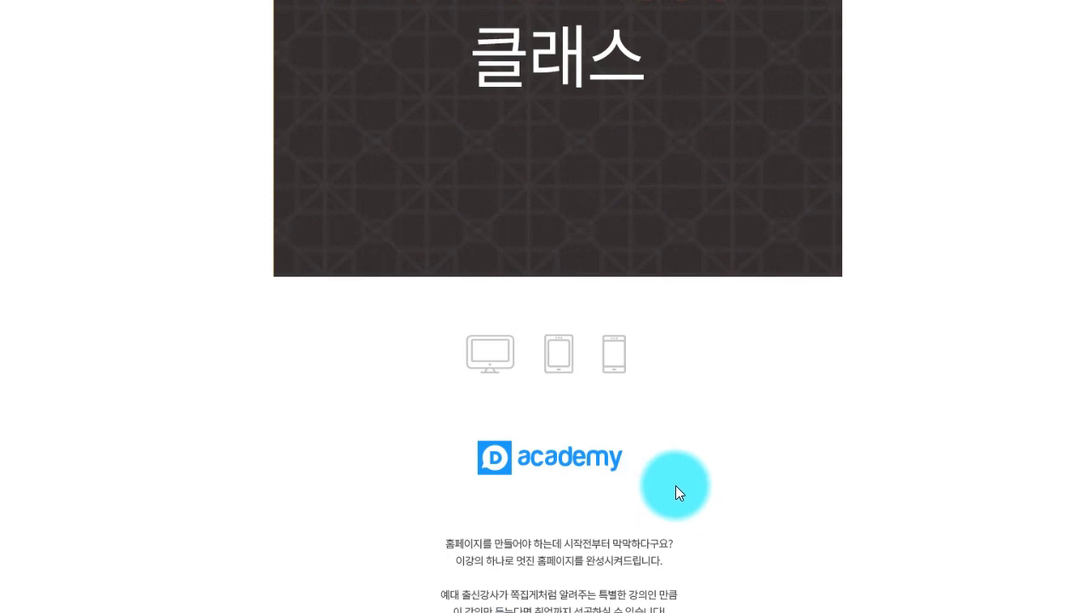
scroll(635, 372, up, 15)
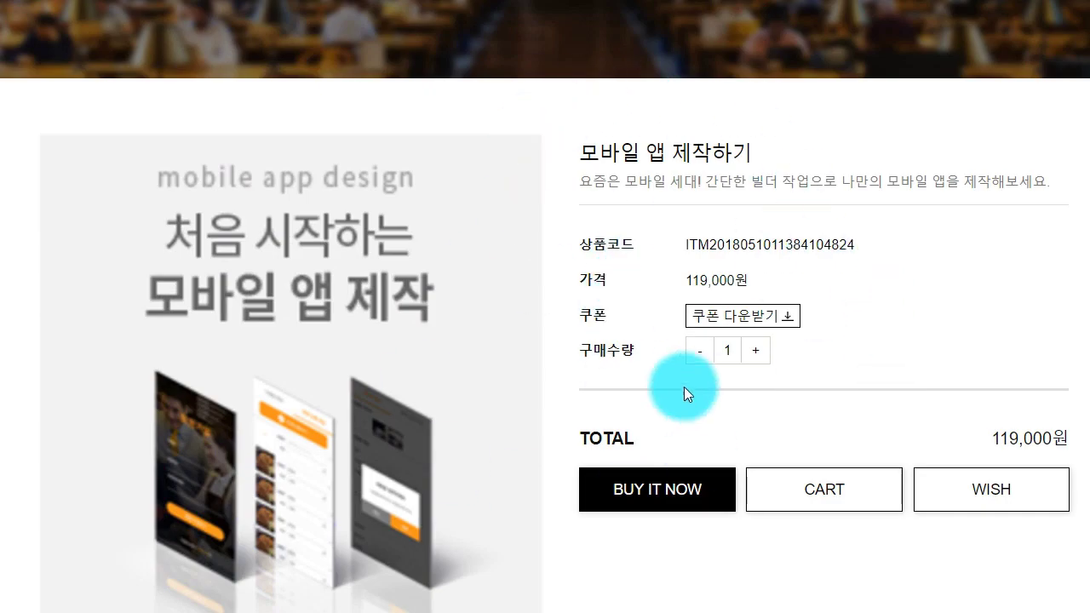
scroll(639, 366, up, 5)
- Open the 편집디자인 page under 교육채널 and view the 모바일 UI 제작 course from its list
mouse_move(528, 90)
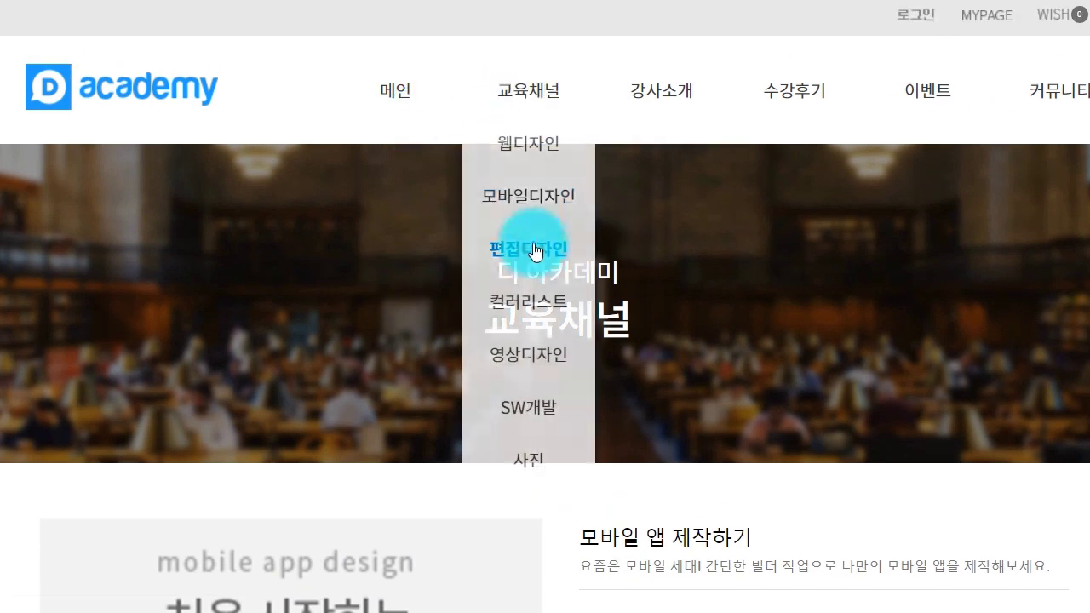
click(534, 251)
scroll(482, 332, down, 6)
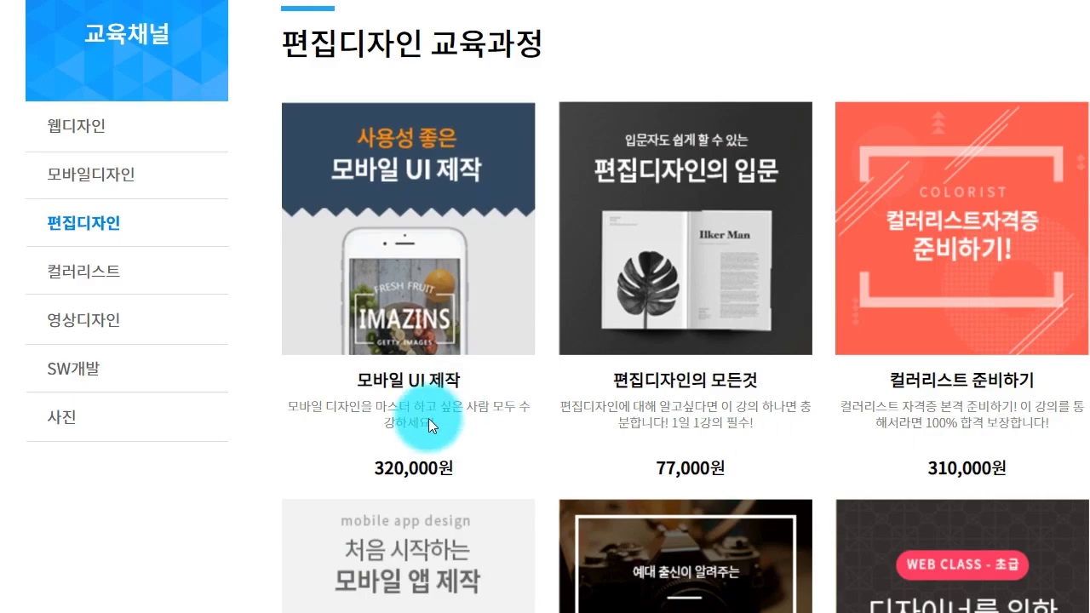
click(400, 287)
scroll(560, 281, down, 3)
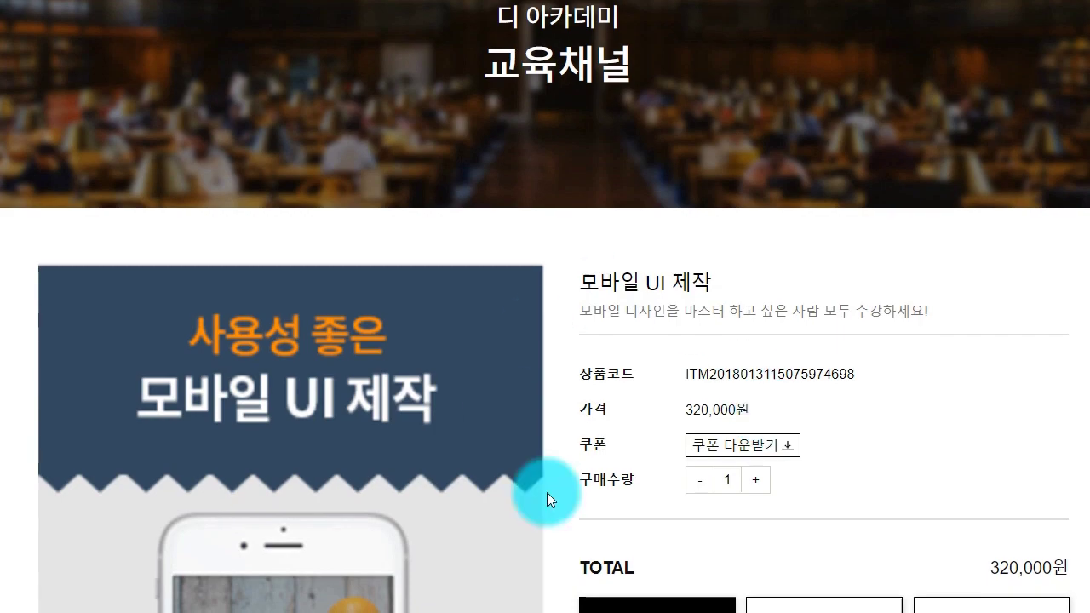
scroll(521, 396, up, 3)
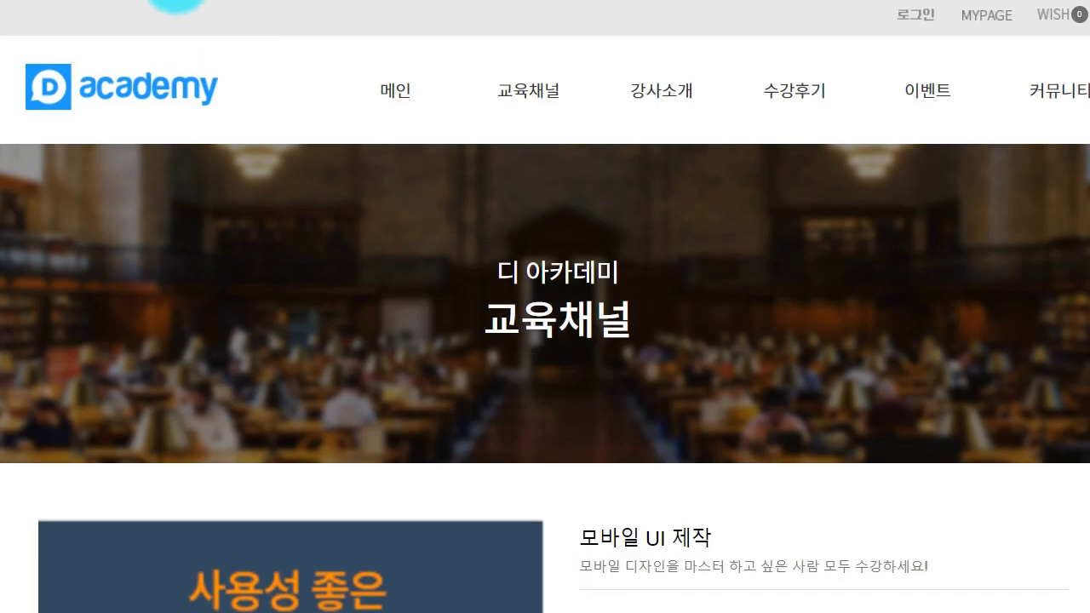
- Return to the academy's main page and examine its recommended instructors, category shortcuts, notices, reviews and popular courses
click(142, 90)
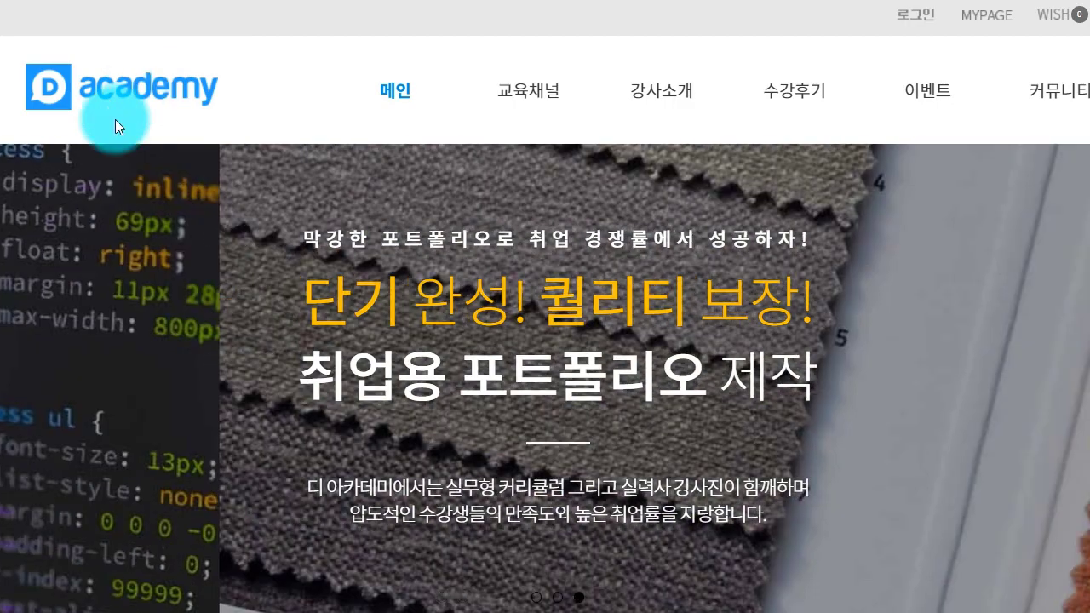
scroll(655, 329, down, 4)
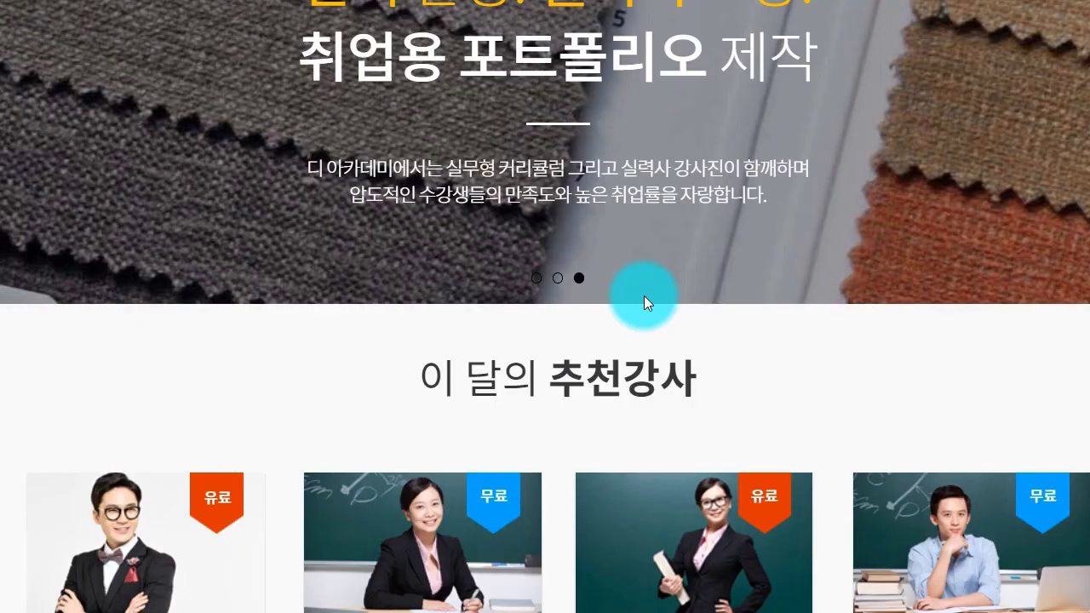
scroll(644, 296, down, 2)
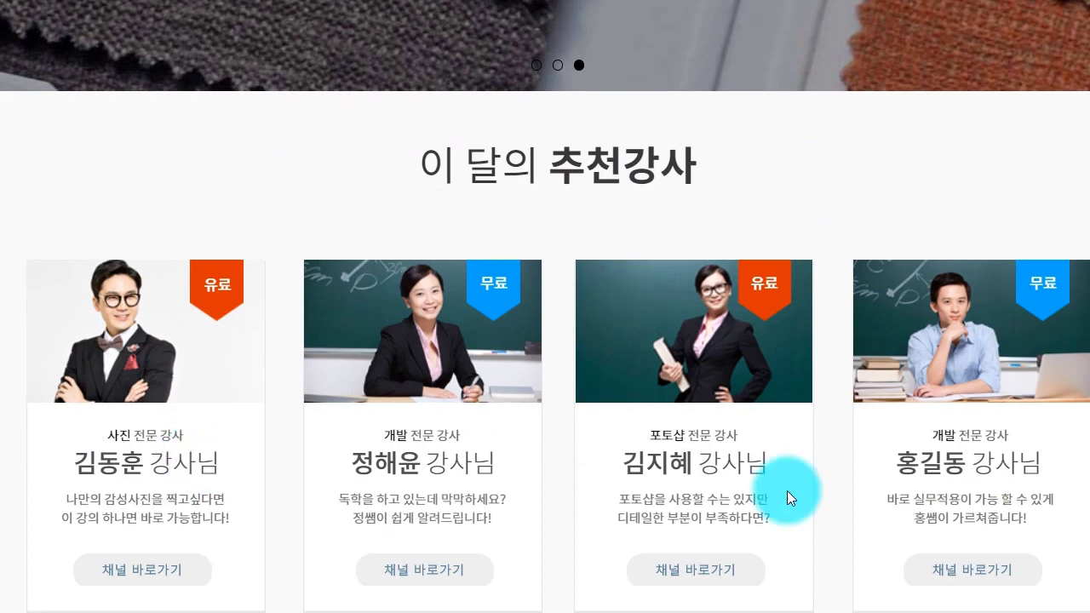
scroll(835, 297, down, 5)
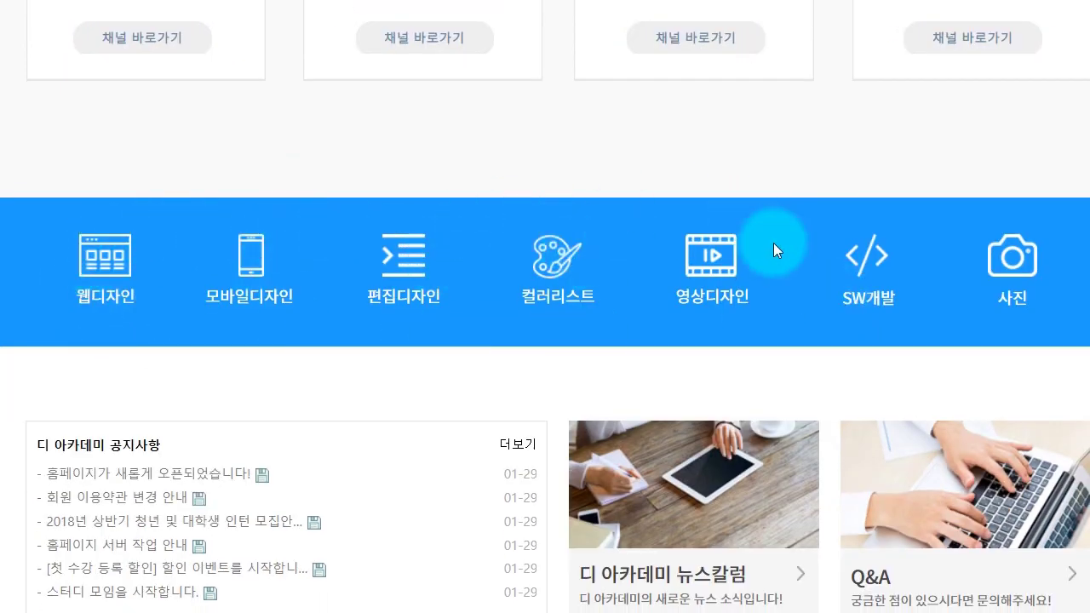
scroll(773, 242, down, 2)
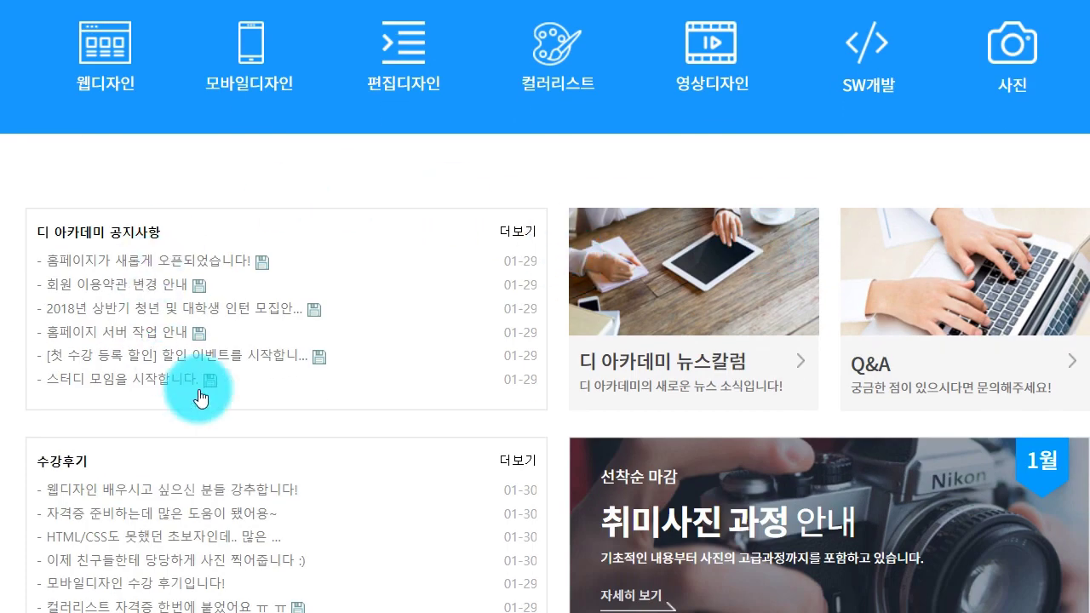
scroll(394, 369, down, 1)
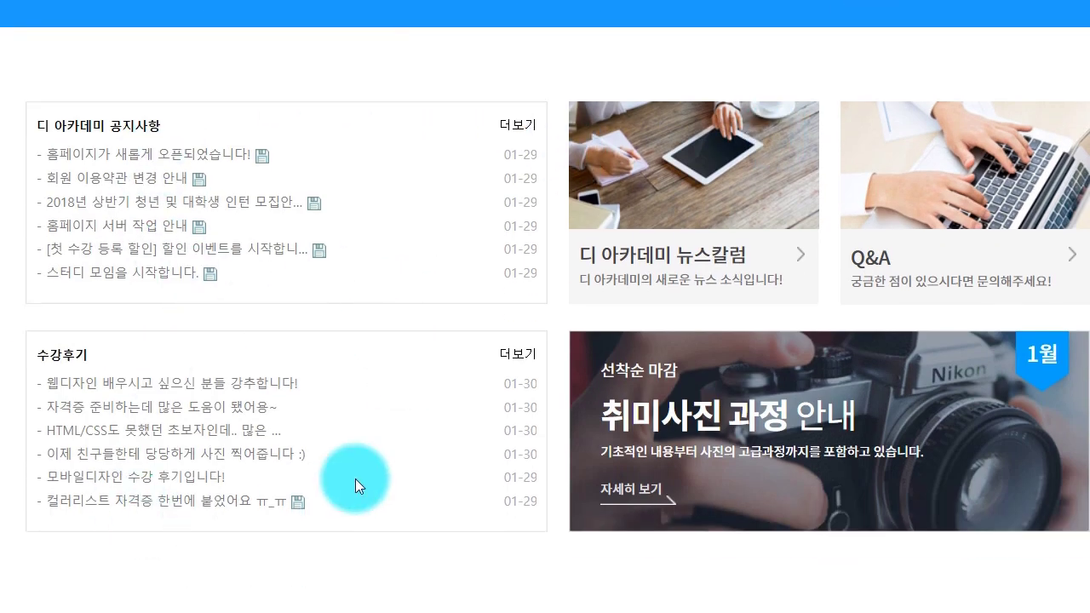
scroll(355, 478, down, 5)
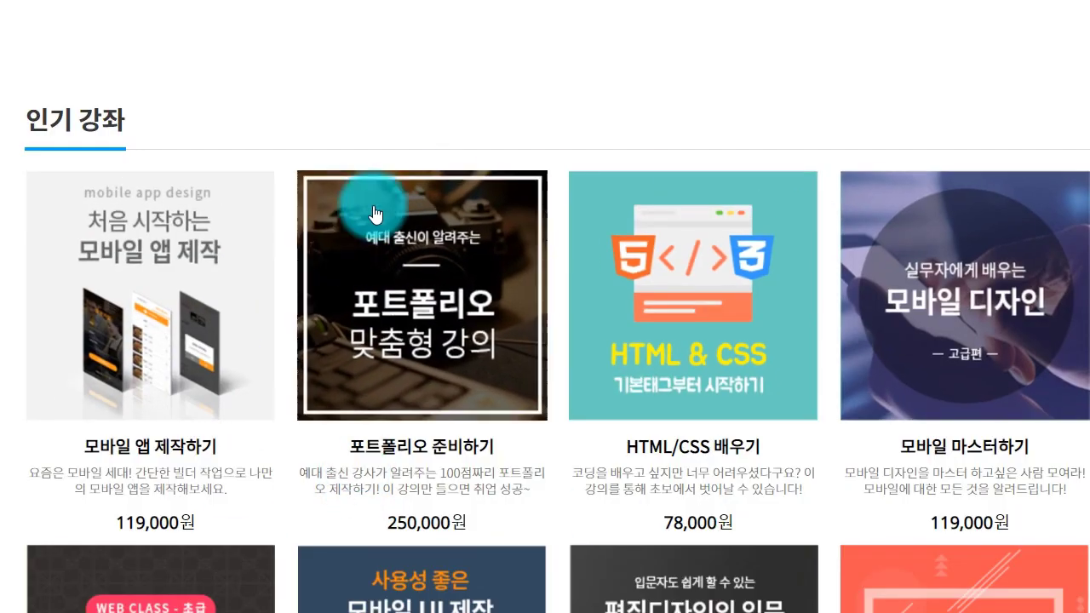
- Go back to the head of the academy's main page and show the 교육채널 subcategories
scroll(267, 110, up, 8)
right_click(273, 93)
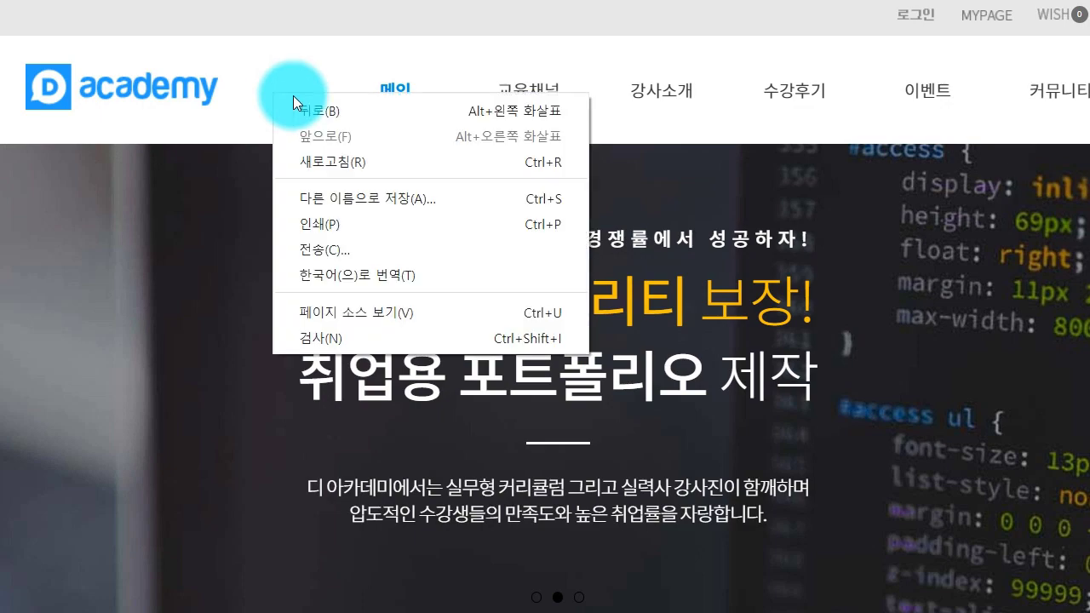
click(450, 58)
mouse_move(528, 96)
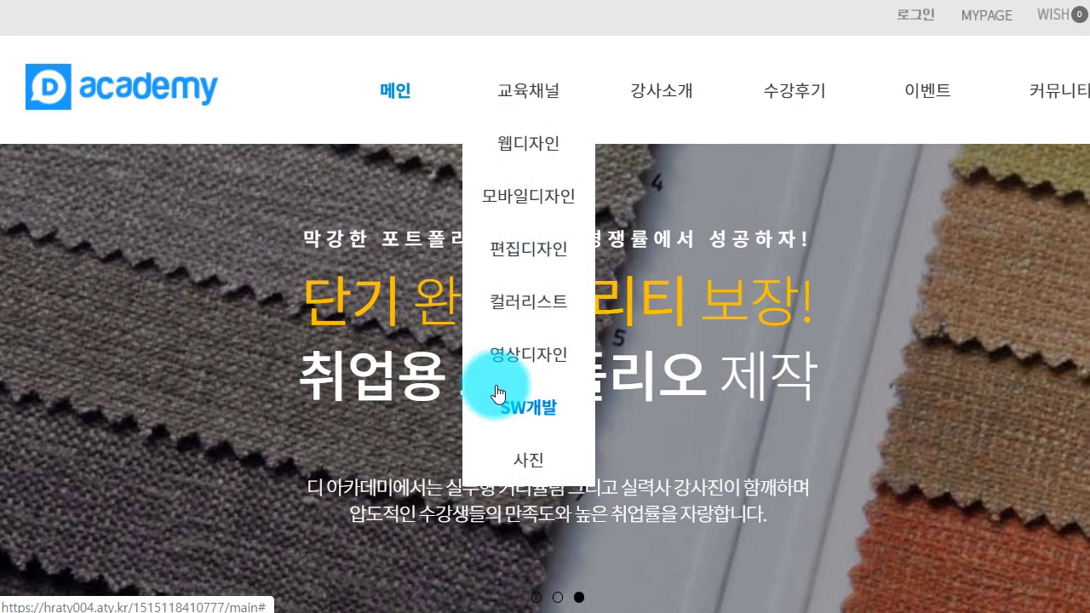
- Examine the 인기 강좌 section on the academy's main page, plus the 수강후기 and photography course area above it
scroll(295, 455, down, 15)
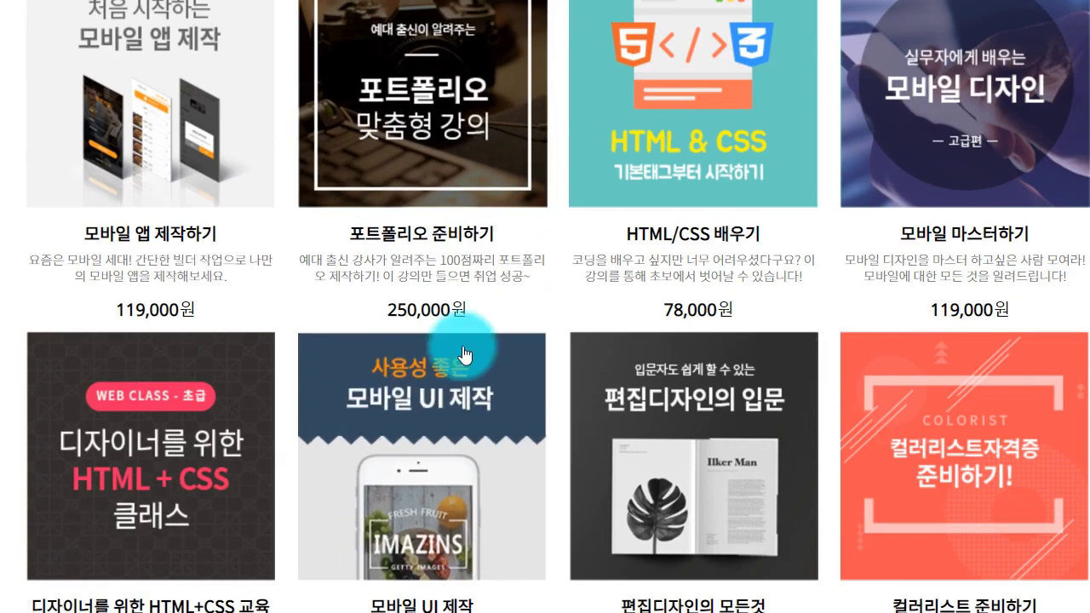
scroll(356, 294, up, 1)
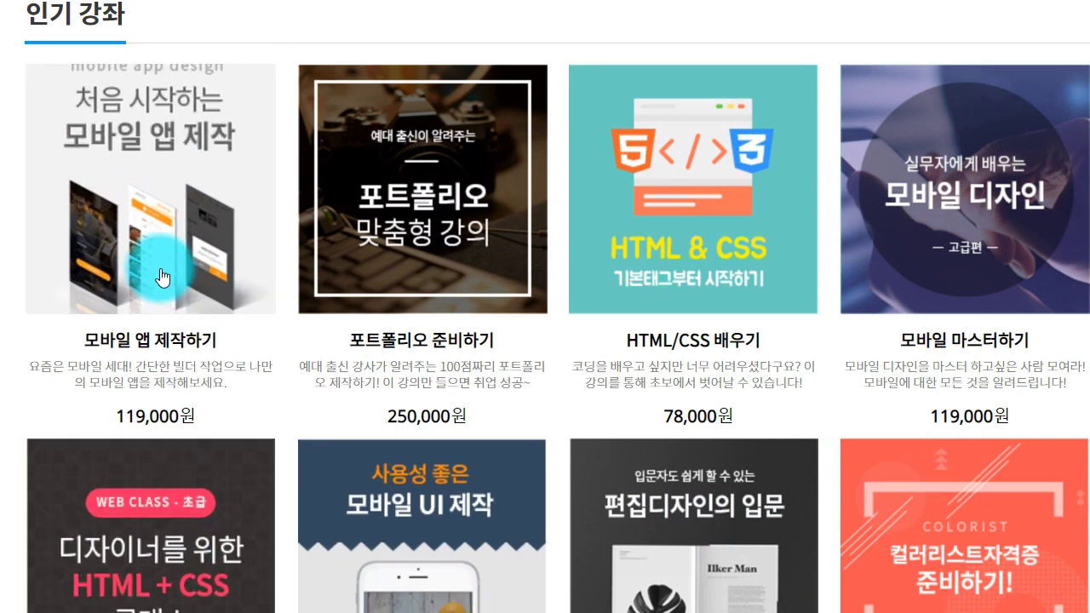
scroll(162, 277, up, 2)
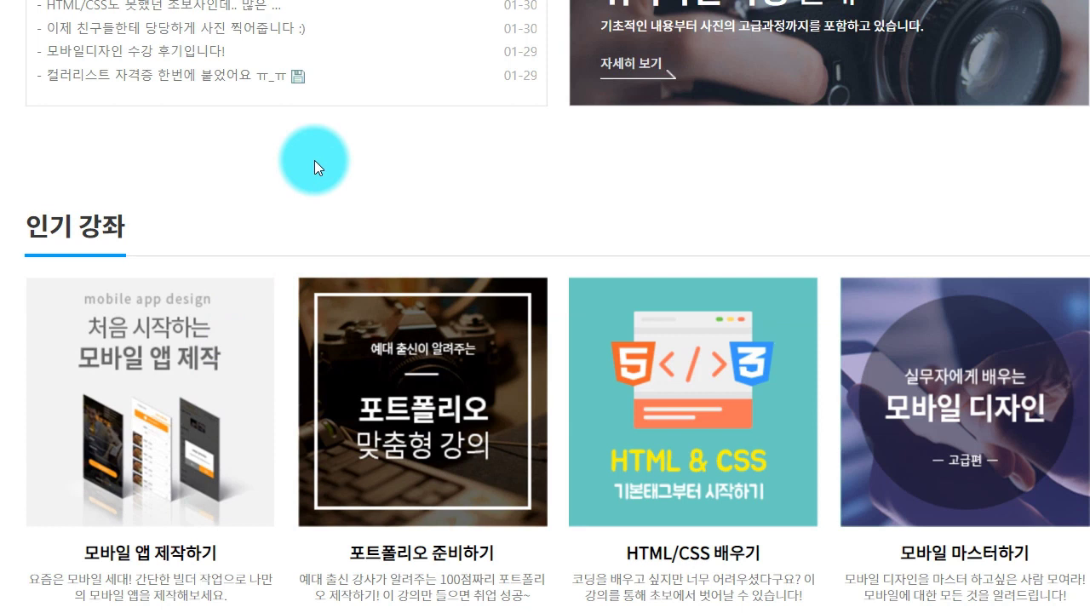
scroll(407, 217, up, 3)
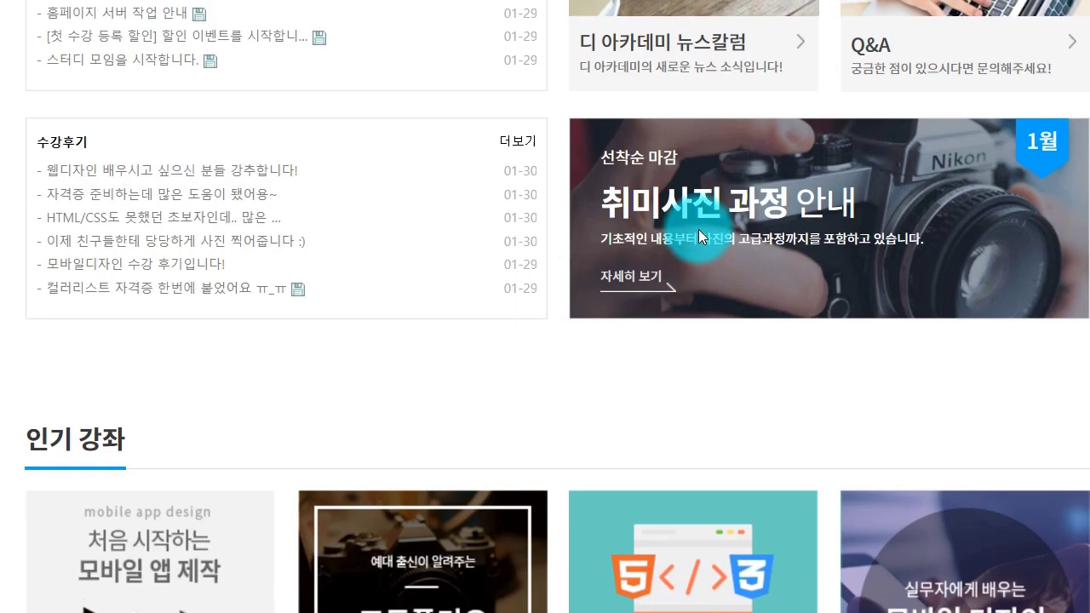
- View the details of the 취미사진 과정 안내 banner and return to the academy's main page
click(652, 279)
scroll(645, 290, down, 5)
scroll(872, 438, up, 5)
click(130, 81)
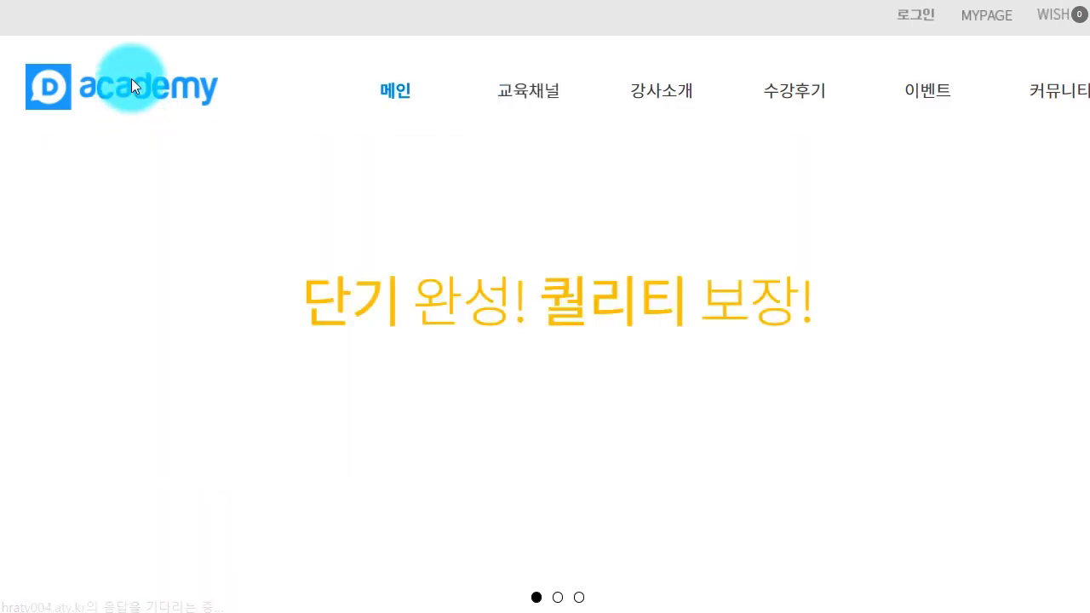
- Examine the lower half of the academy's main page through to its footer and view the 이용약관 page
scroll(577, 449, down, 15)
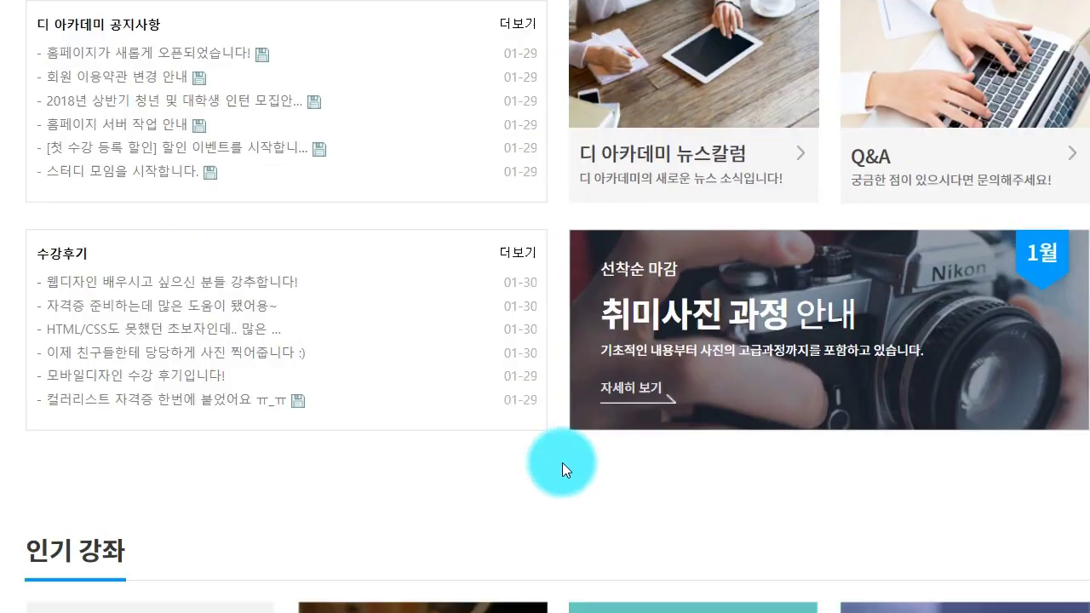
scroll(550, 461, down, 10)
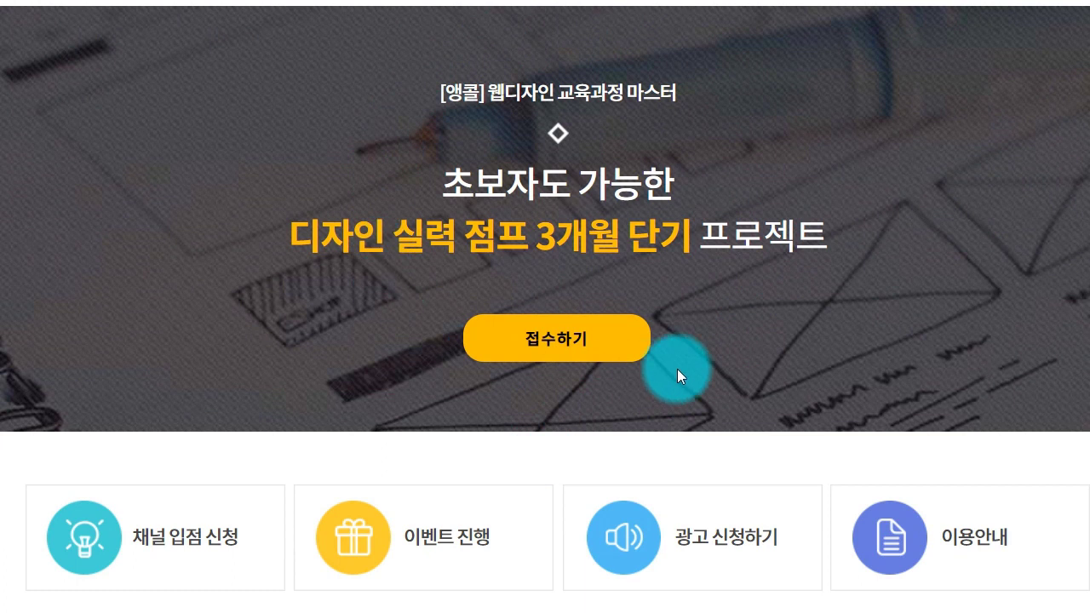
scroll(677, 369, down, 3)
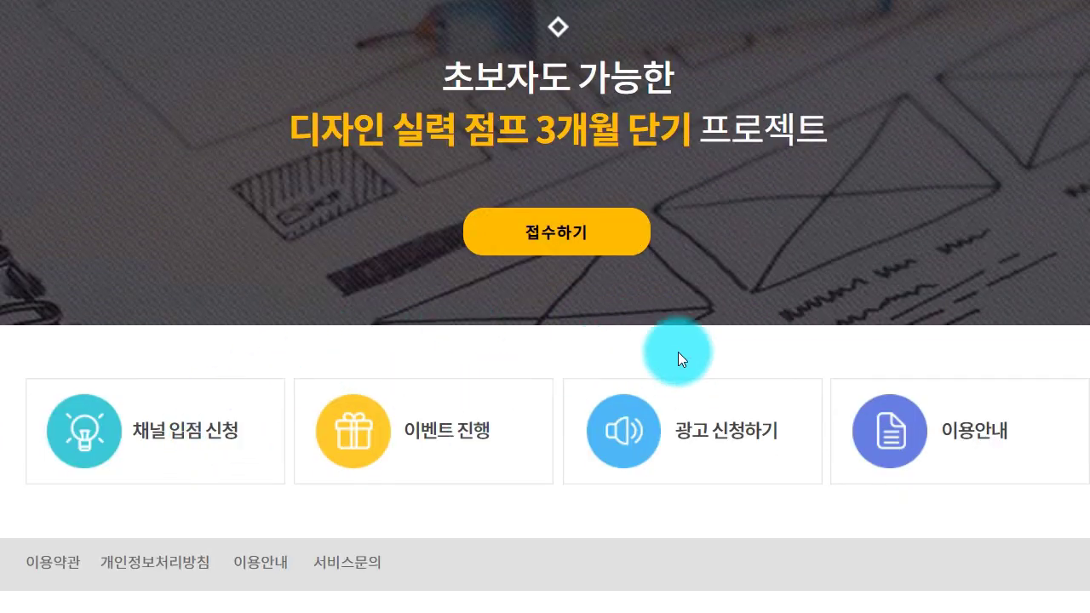
scroll(337, 499, down, 2)
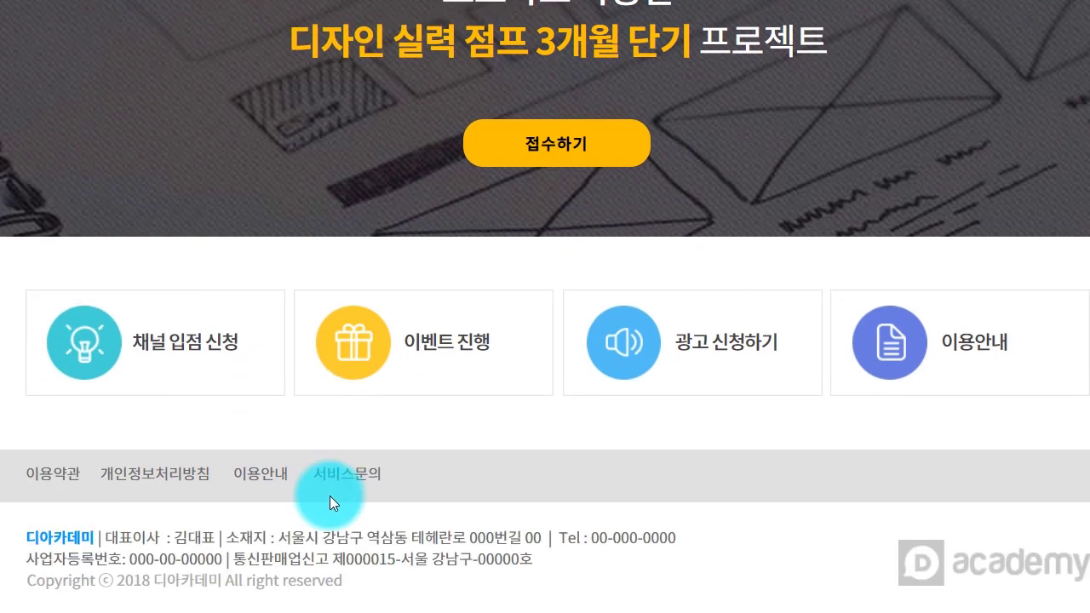
click(62, 479)
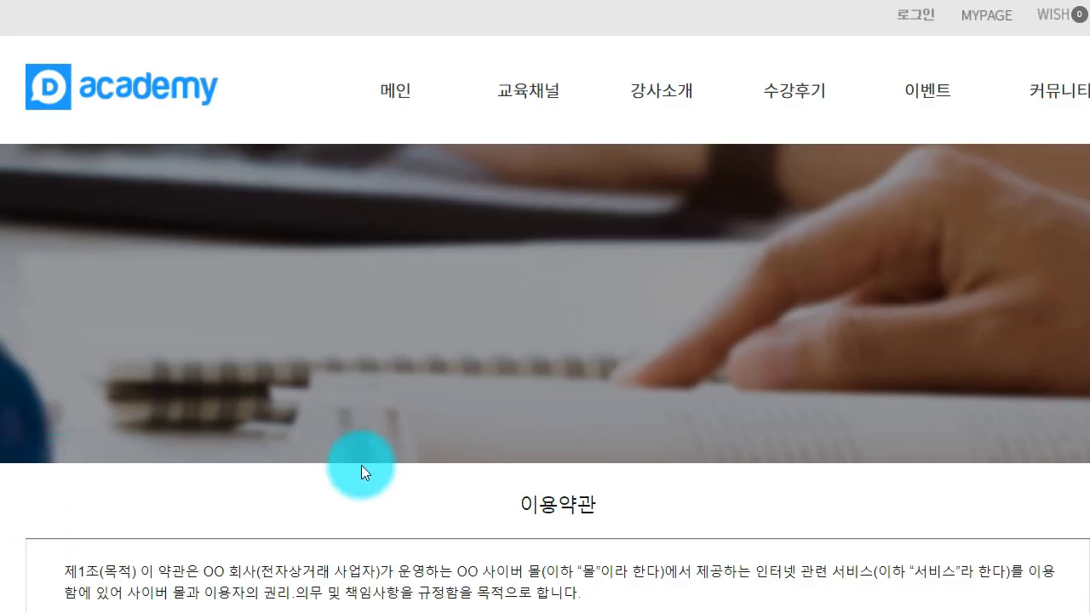
scroll(358, 470, down, 5)
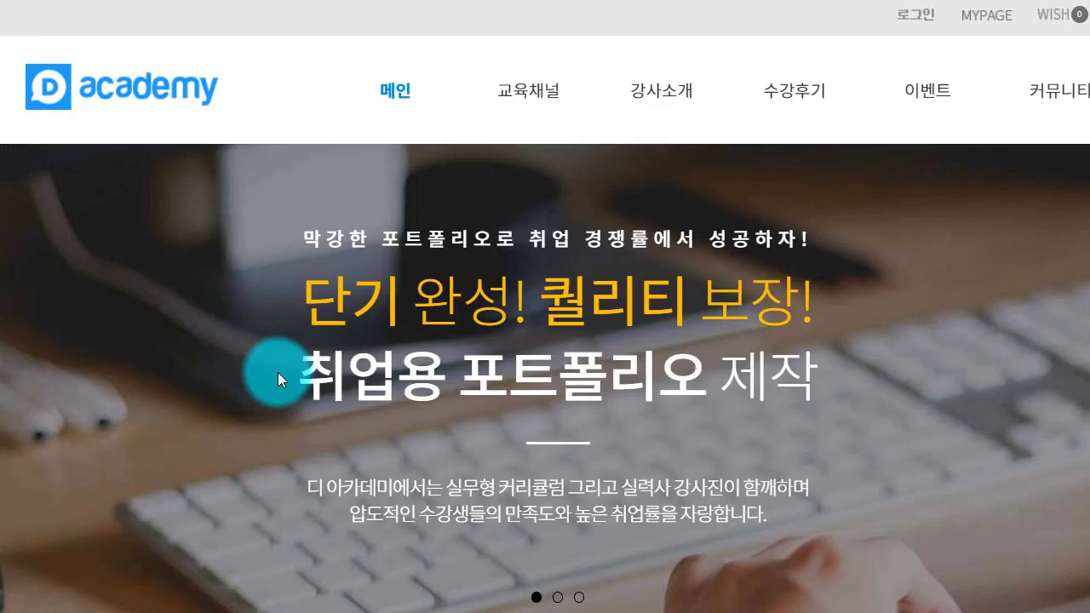
- Return to the academy's main page, look through it to the footer and go back to its head
scroll(339, 503, down, 15)
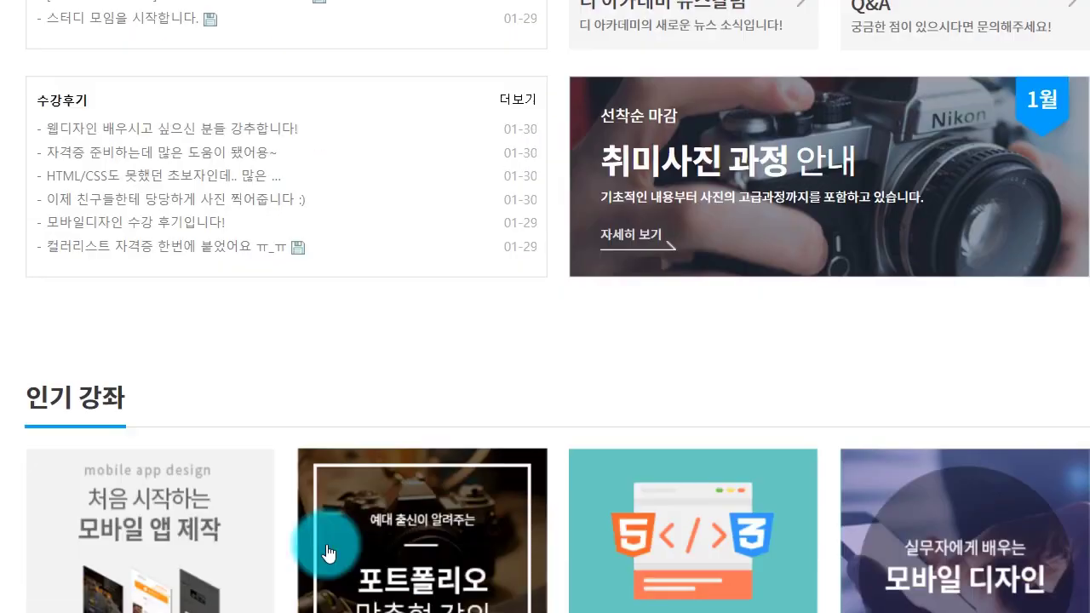
scroll(323, 550, down, 10)
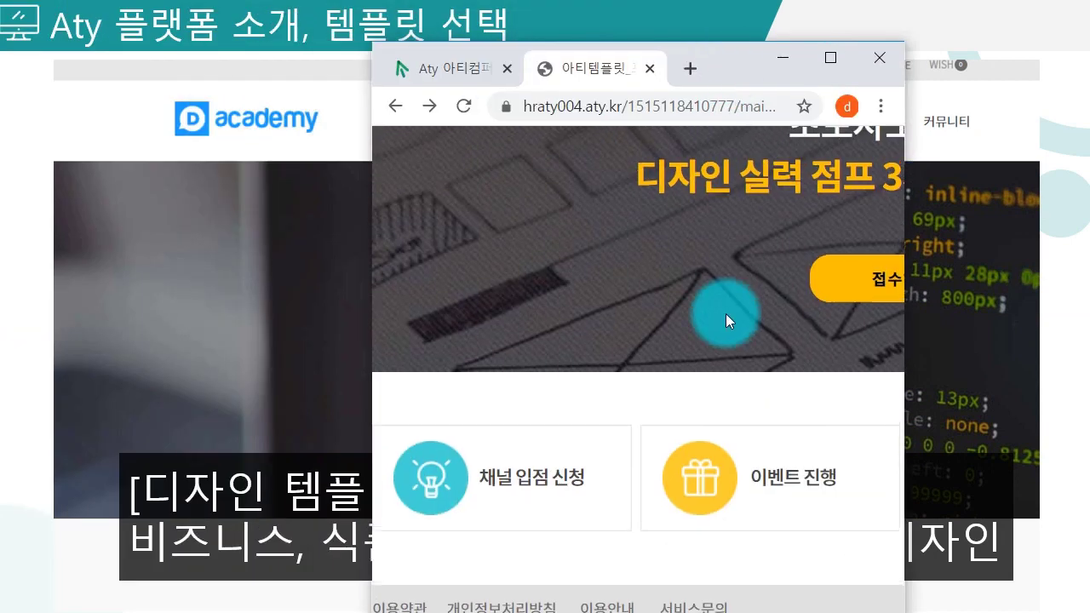
scroll(695, 323, down, 10)
scroll(694, 323, up, 10)
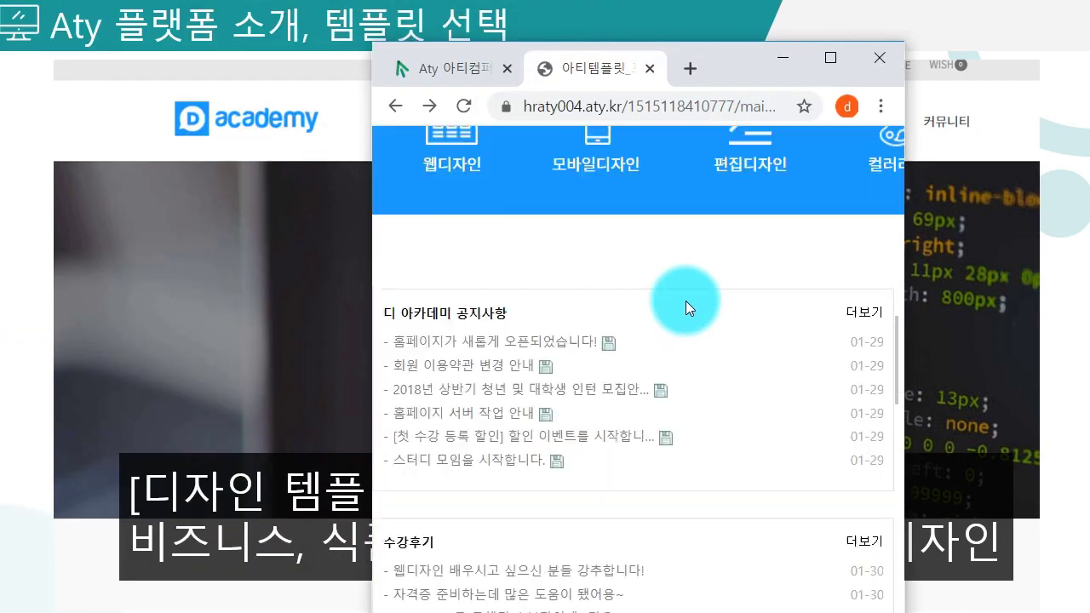
- Reload the academy's main page and enlarge the browser window to the full screen width
click(691, 107)
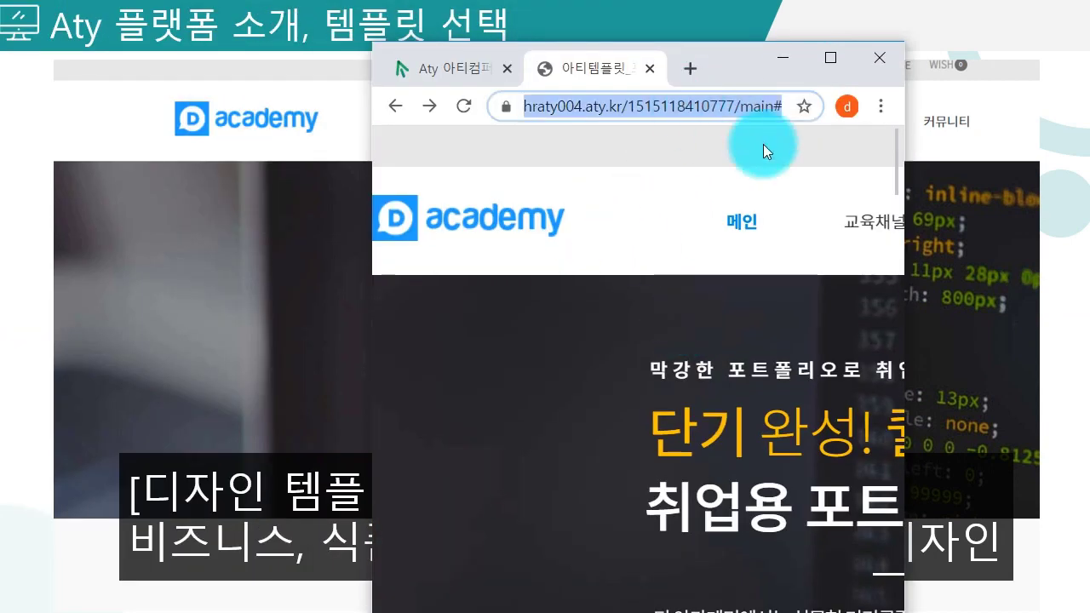
key(Return)
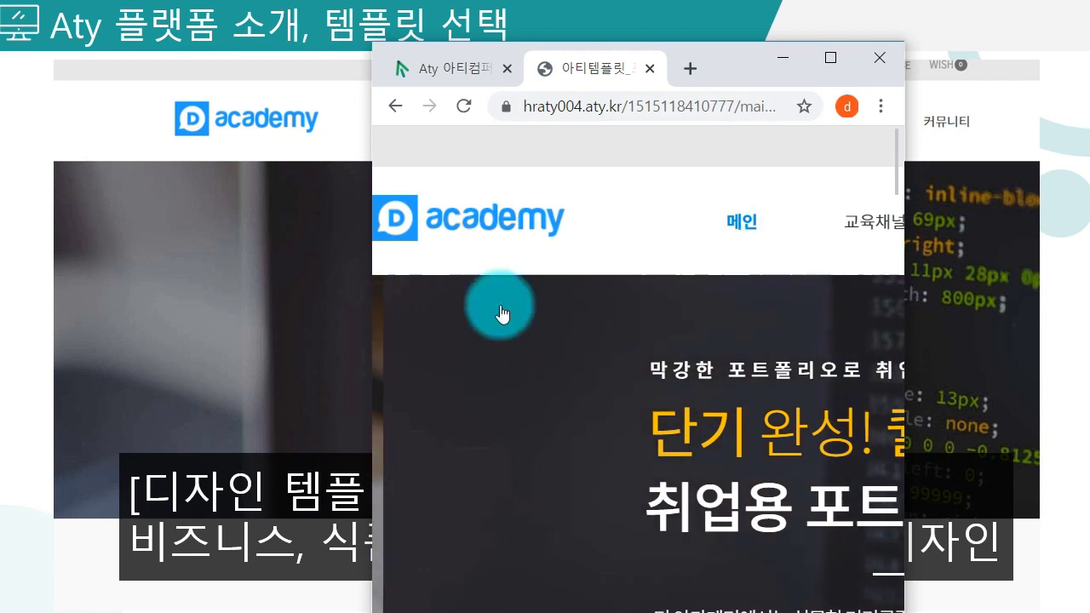
drag(725, 67, 349, 0)
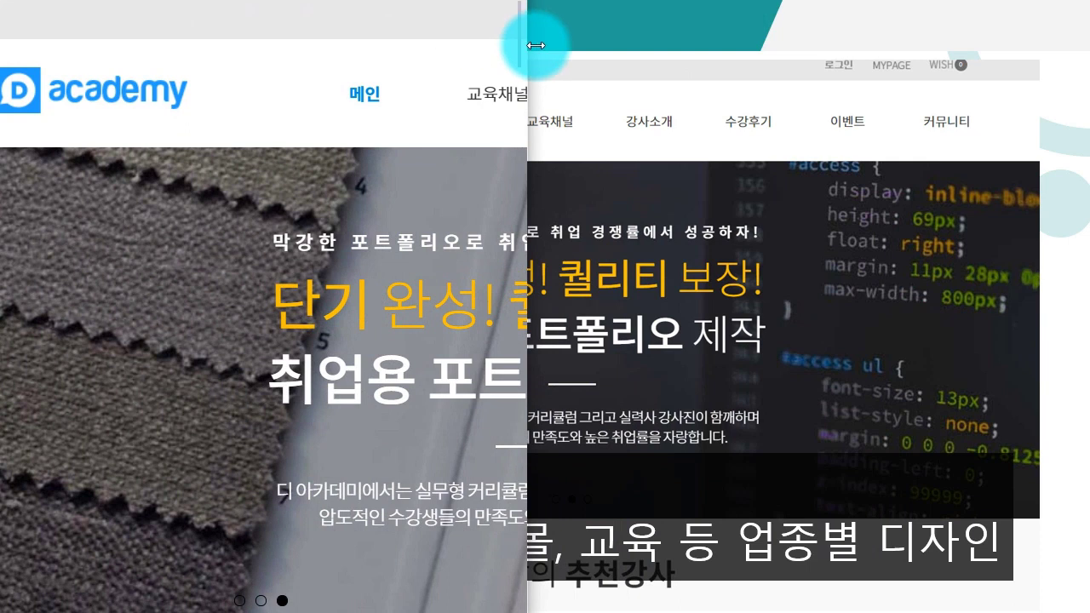
drag(535, 45, 1089, 45)
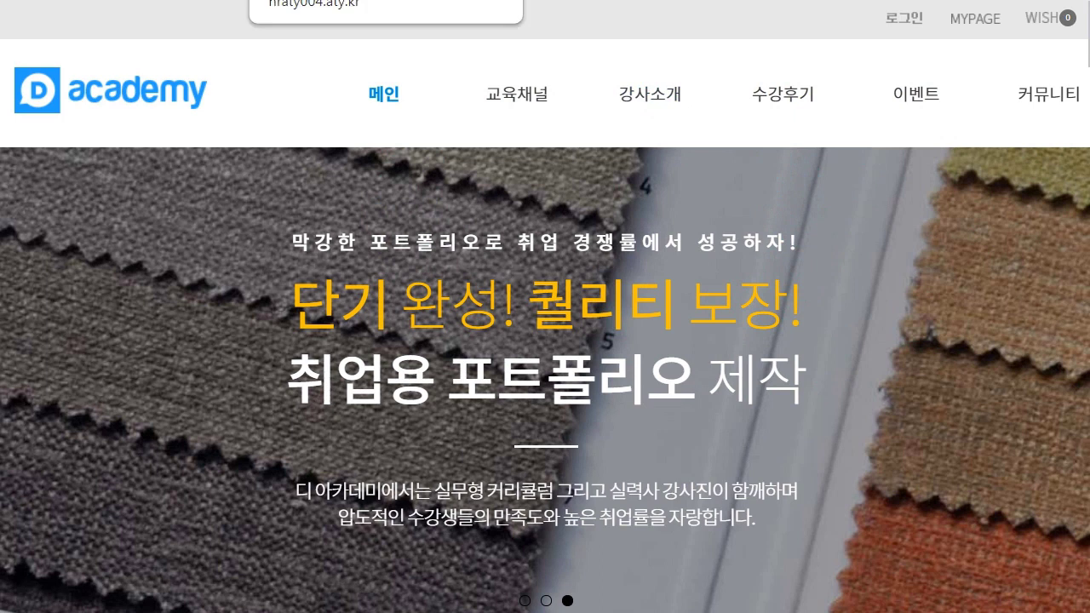
- Close the academy preview and apply for the free 퀄리티 보장! 교육 아카데미 template from the gallery
key(ctrl+w)
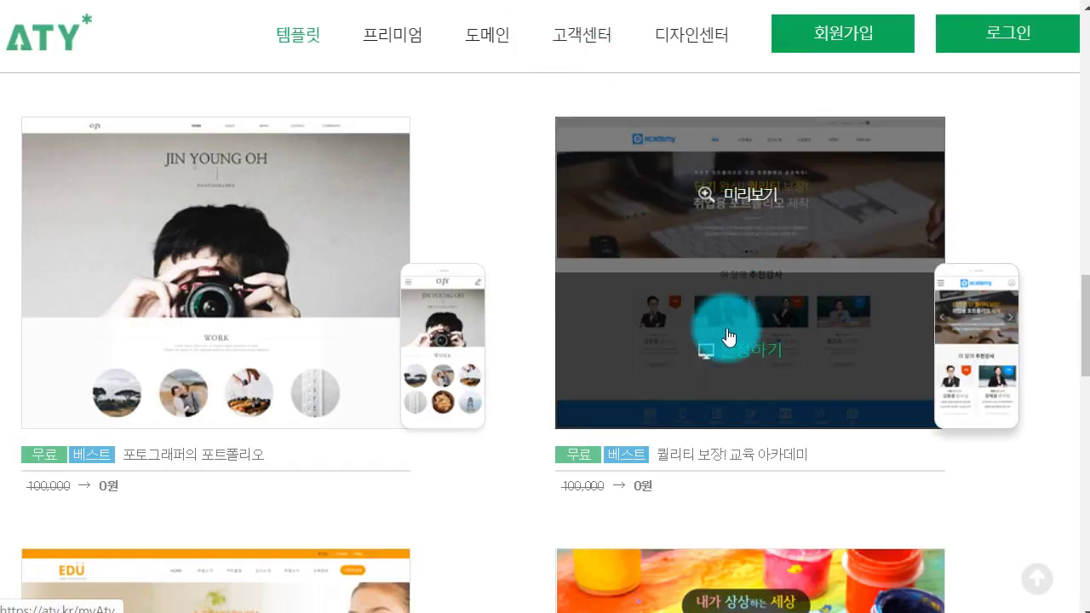
click(785, 350)
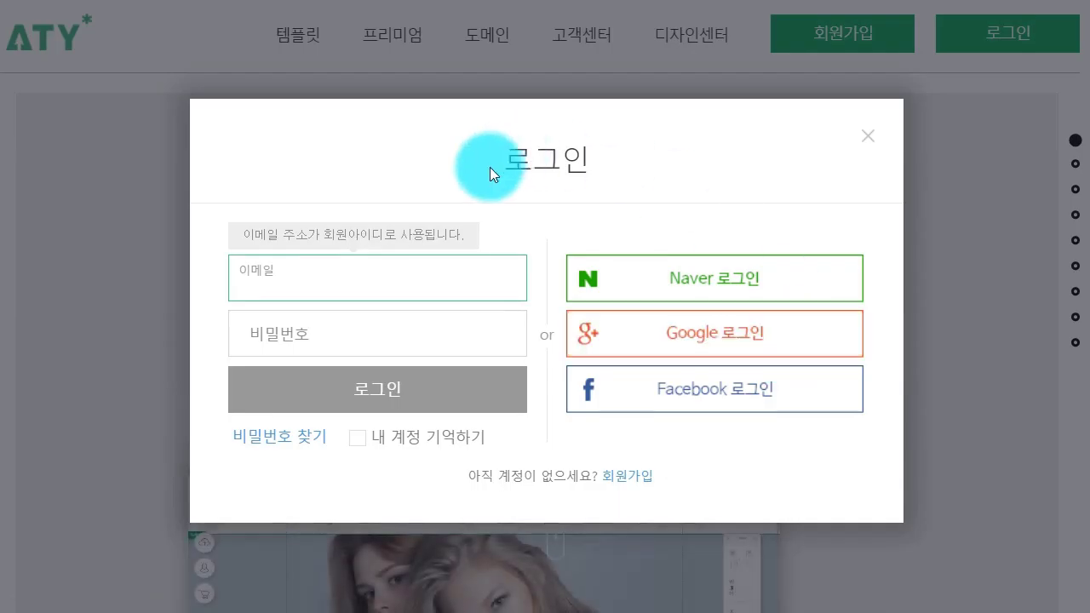
- Point out the 로그인 dialog's heading and continue to 회원가입 for visitors without an account
drag(490, 167, 609, 164)
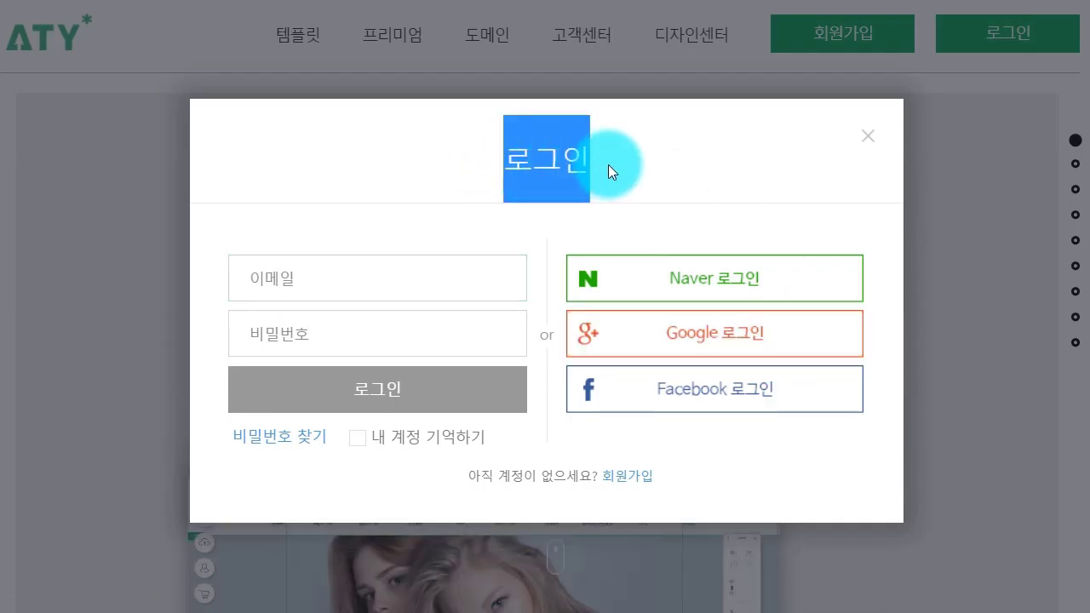
click(608, 165)
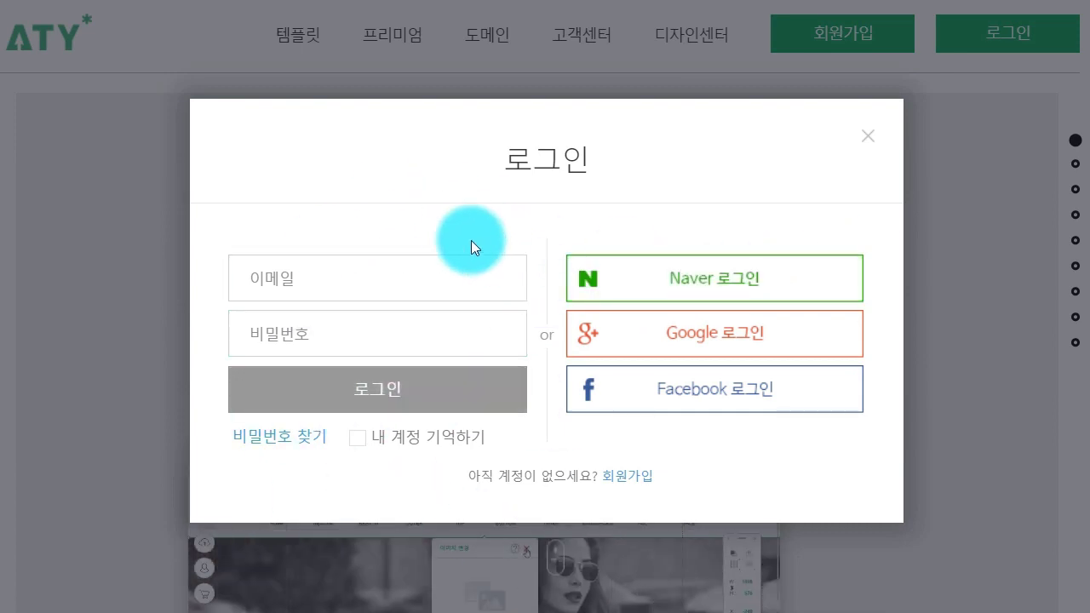
click(632, 488)
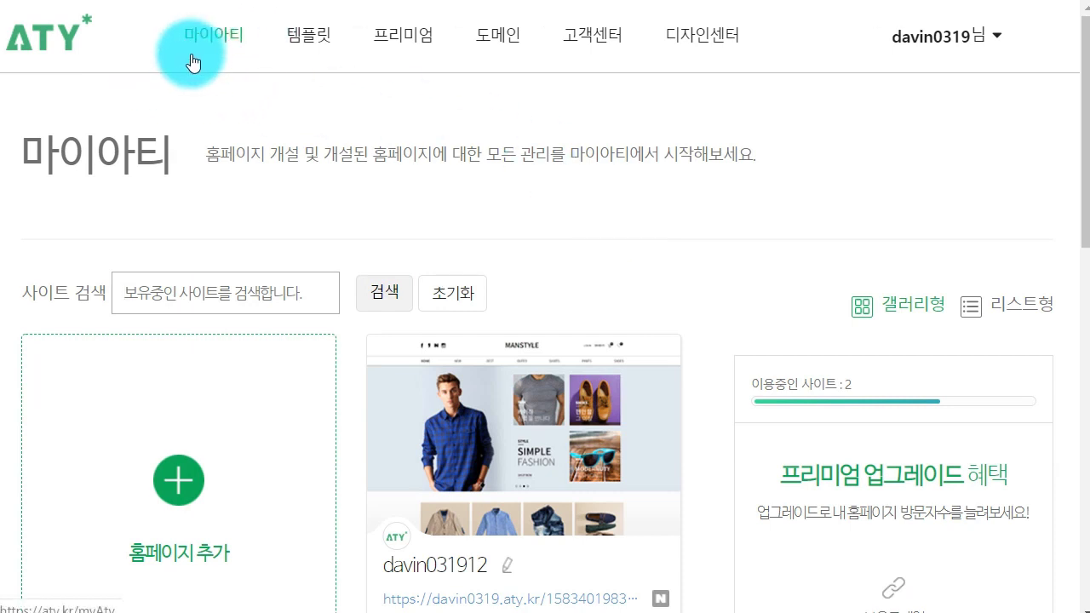
- Examine the shop and academy sites listed on the 마이아티 page and their management and design editing options
scroll(499, 312, down, 5)
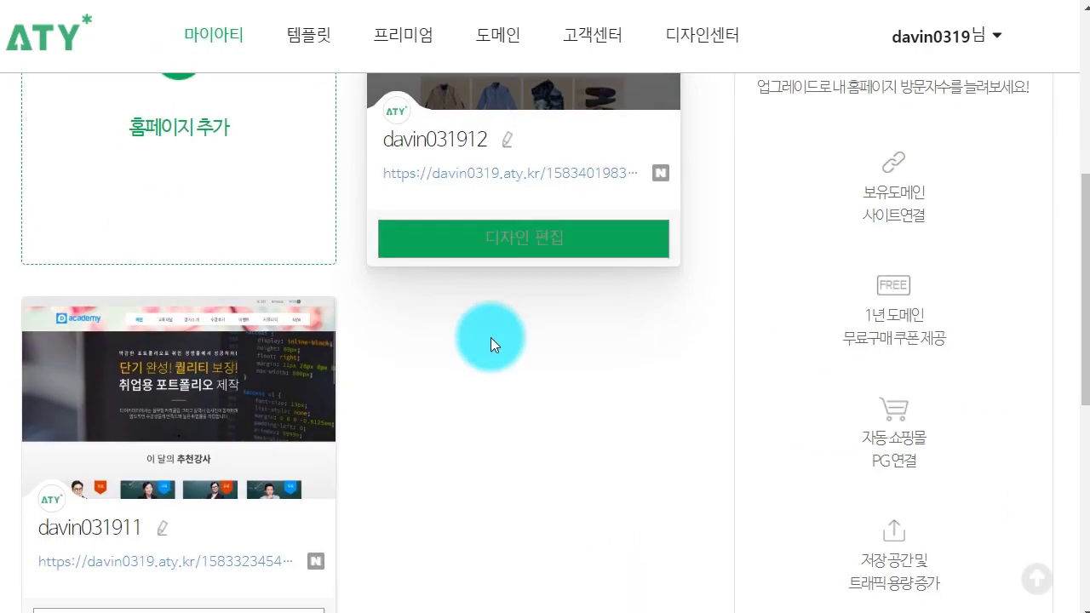
scroll(473, 384, up, 3)
mouse_move(534, 152)
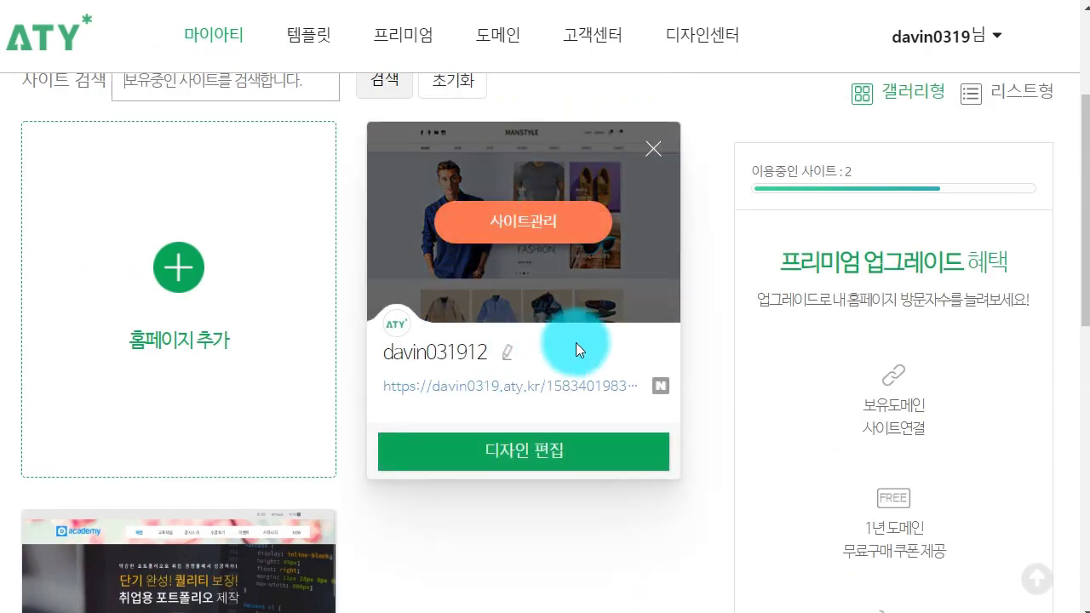
scroll(580, 342, down, 4)
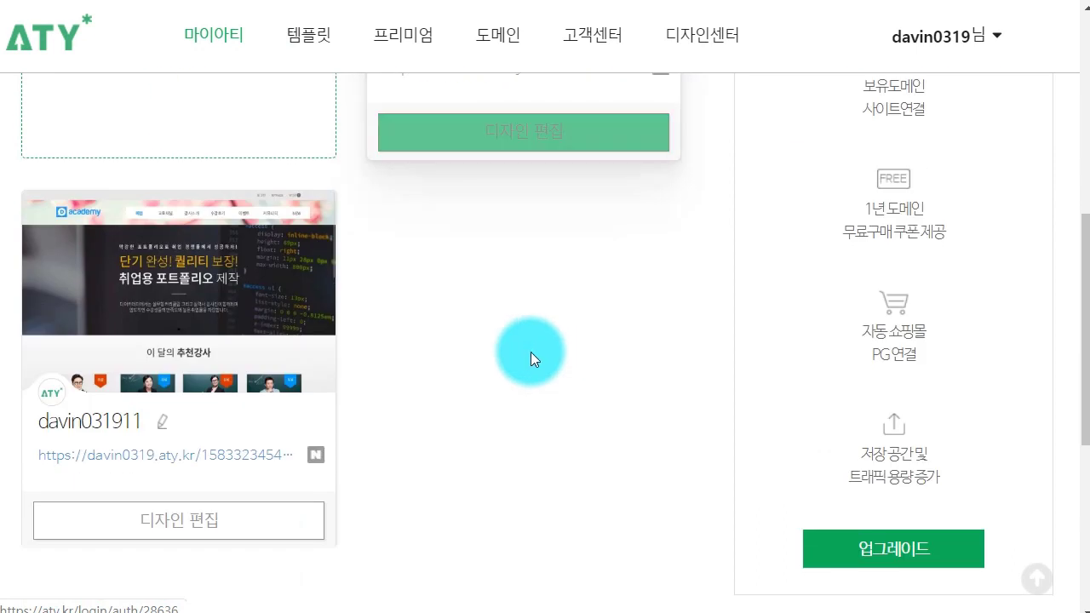
mouse_move(235, 473)
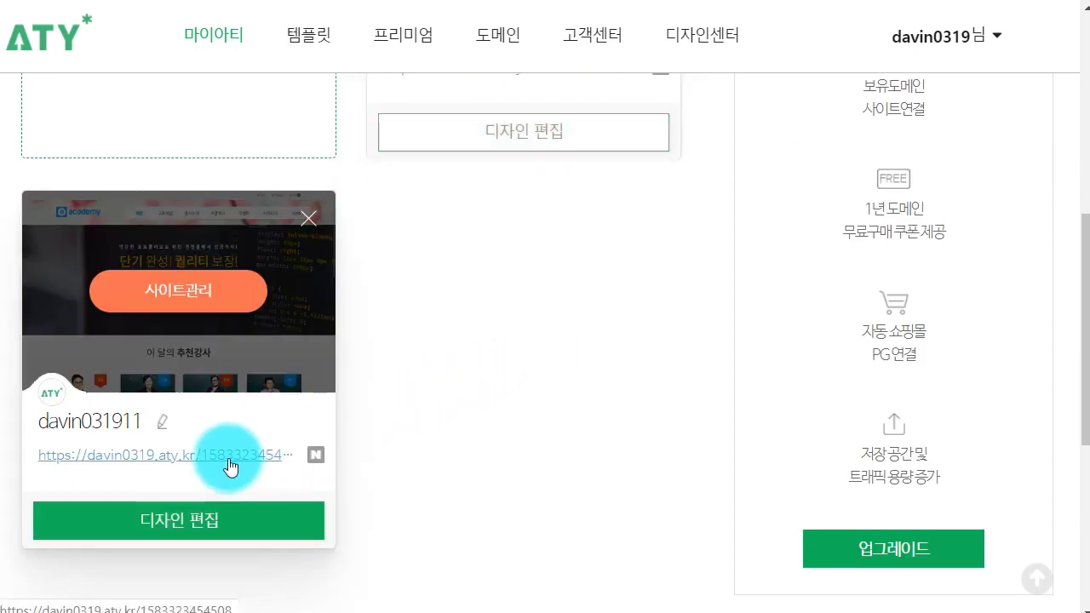
scroll(555, 405, up, 6)
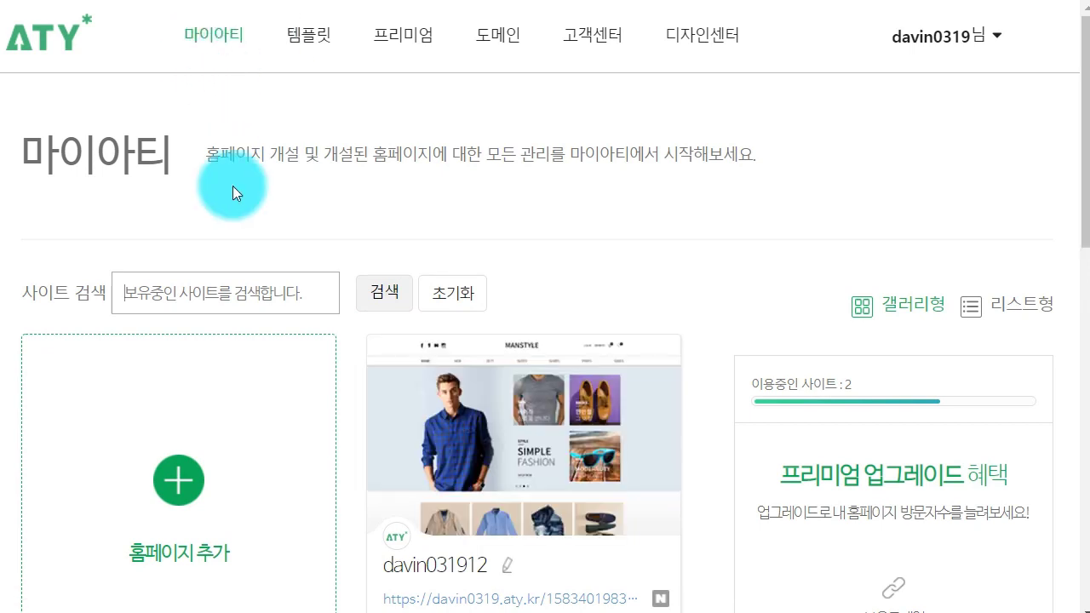
scroll(282, 246, down, 1)
mouse_move(596, 304)
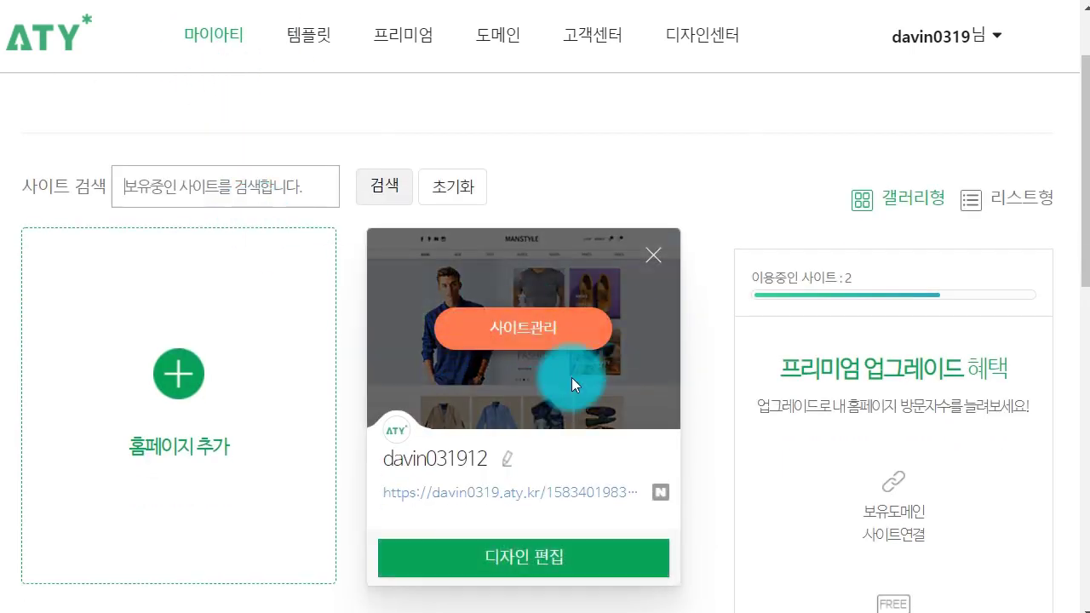
scroll(571, 378, down, 2)
scroll(565, 373, down, 1)
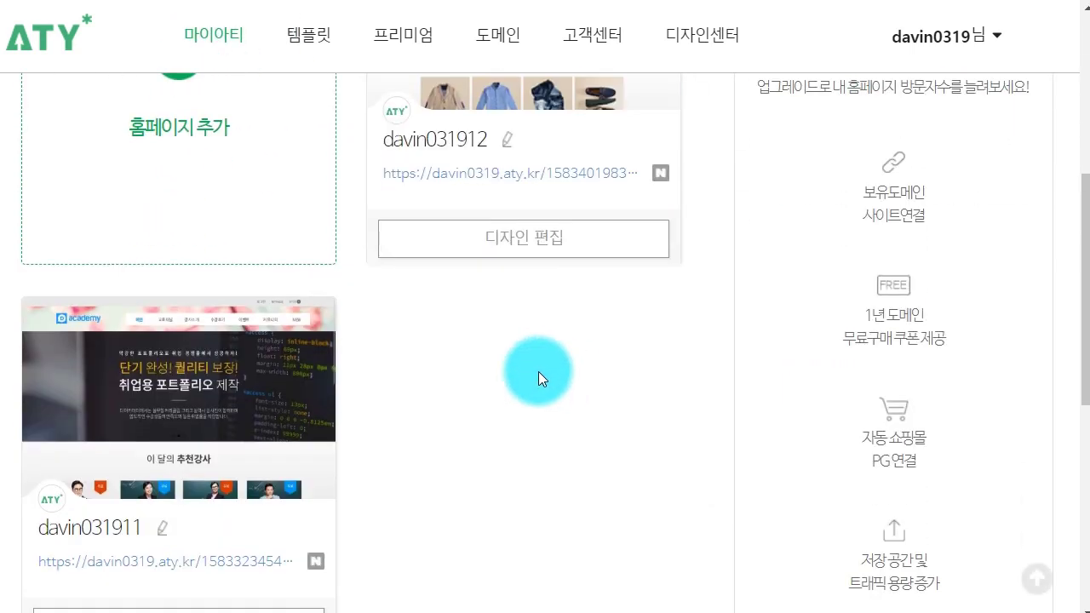
- Open the academy site's name for editing and confirm the existing name
scroll(554, 372, down, 1)
mouse_move(159, 438)
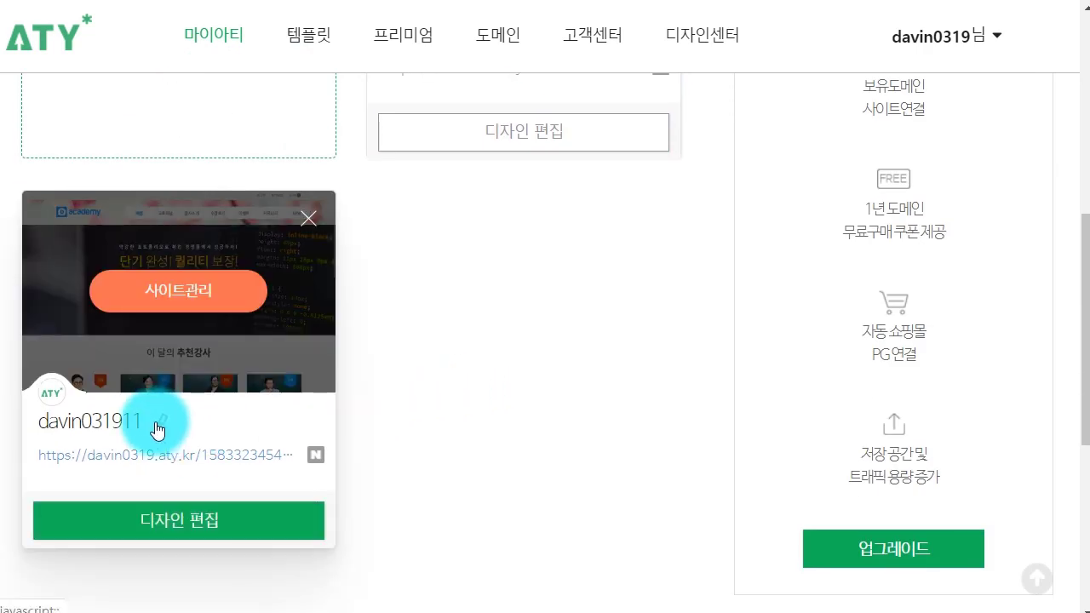
click(166, 428)
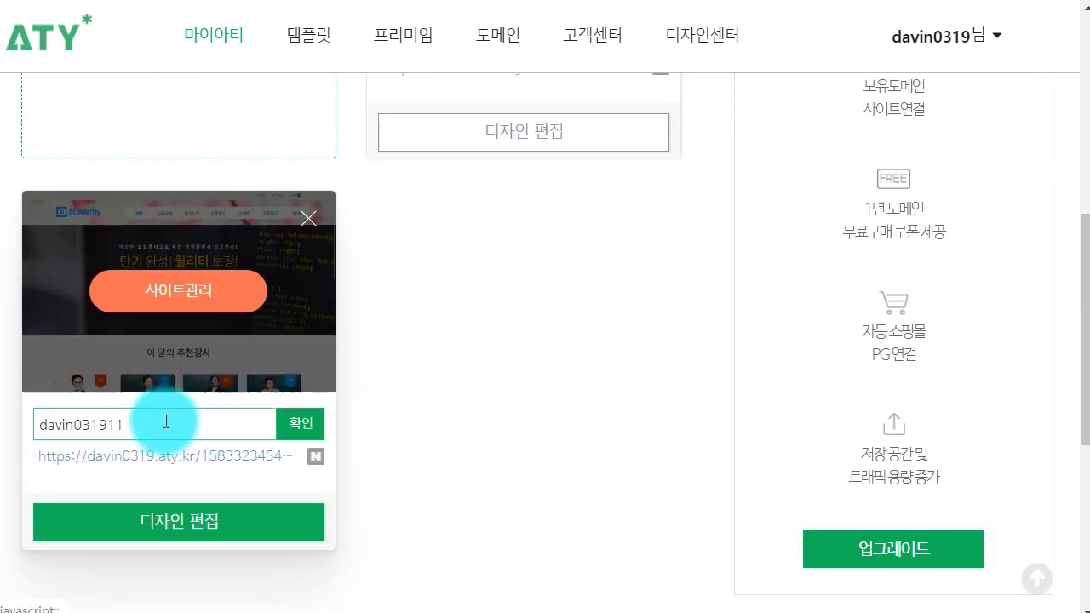
click(297, 420)
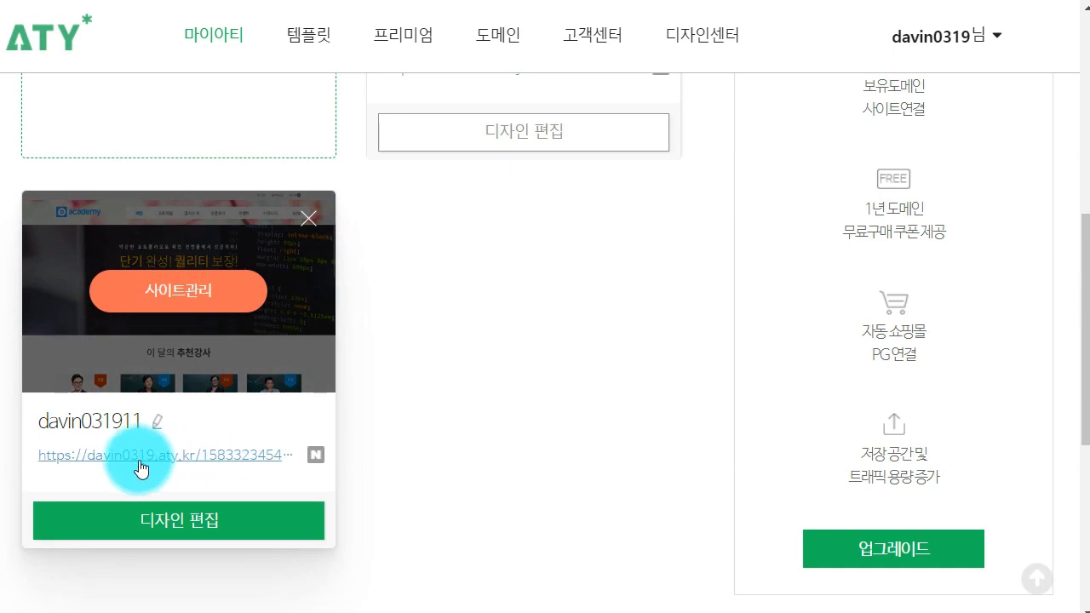
- Open the academy site through its web address and examine its main page down to the notices
click(219, 456)
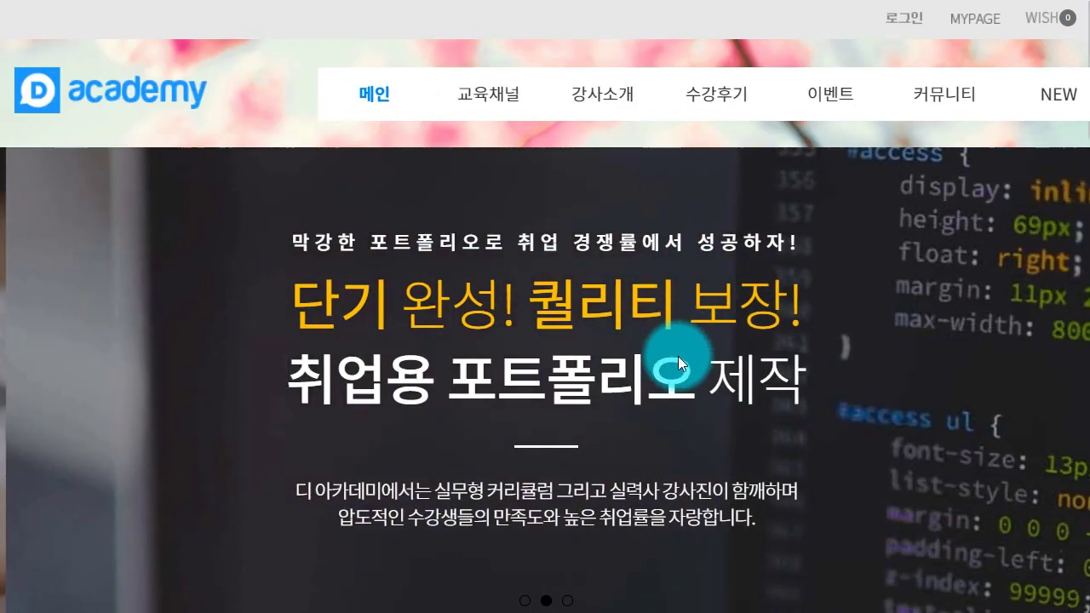
scroll(678, 363, down, 4)
scroll(670, 375, down, 20)
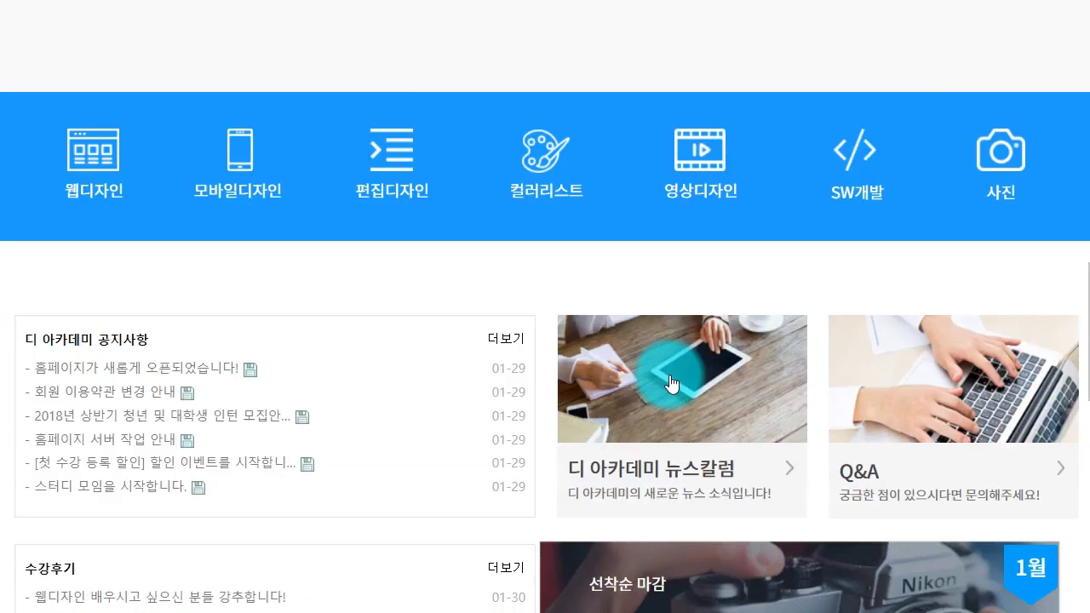
- Examine the rest of the academy site's main page and its NEW and 커뮤니티 pages, and close the site
scroll(670, 374, down, 3)
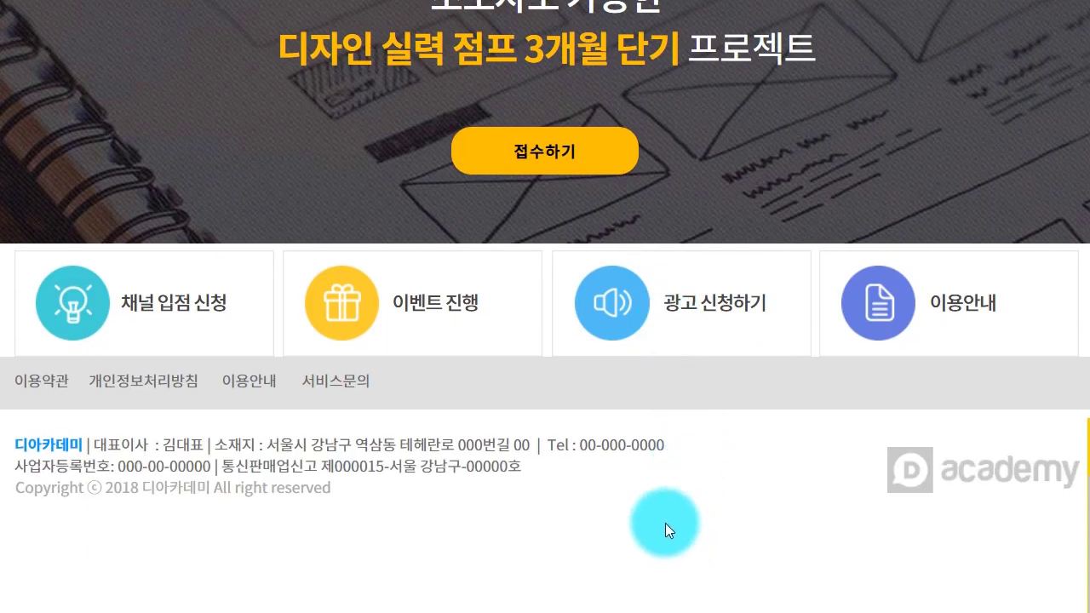
scroll(671, 536, up, 20)
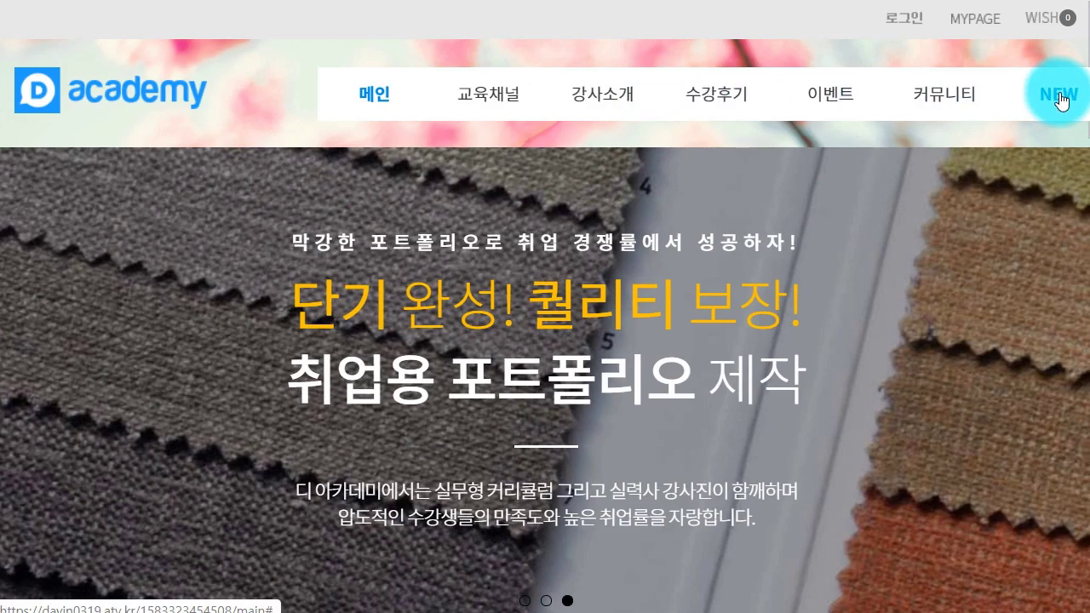
click(1056, 109)
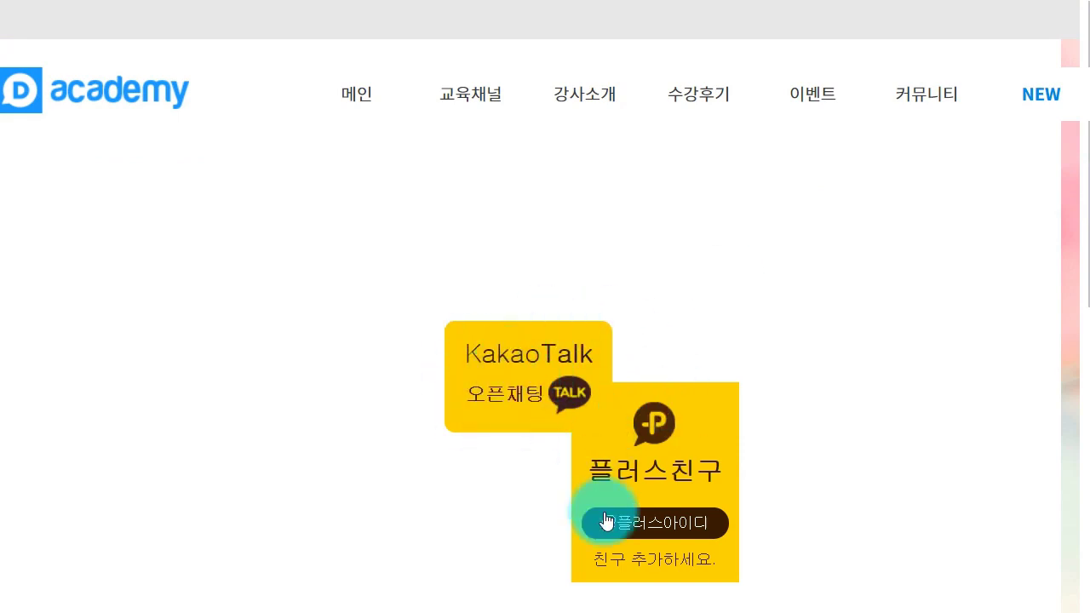
click(938, 108)
scroll(399, 437, down, 5)
scroll(463, 427, up, 5)
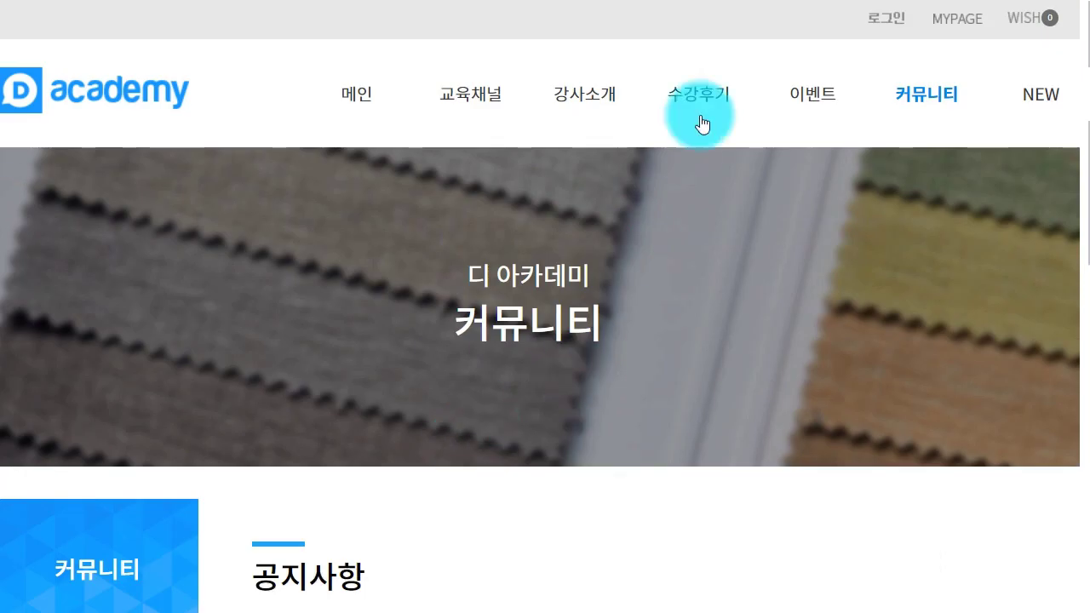
click(173, 88)
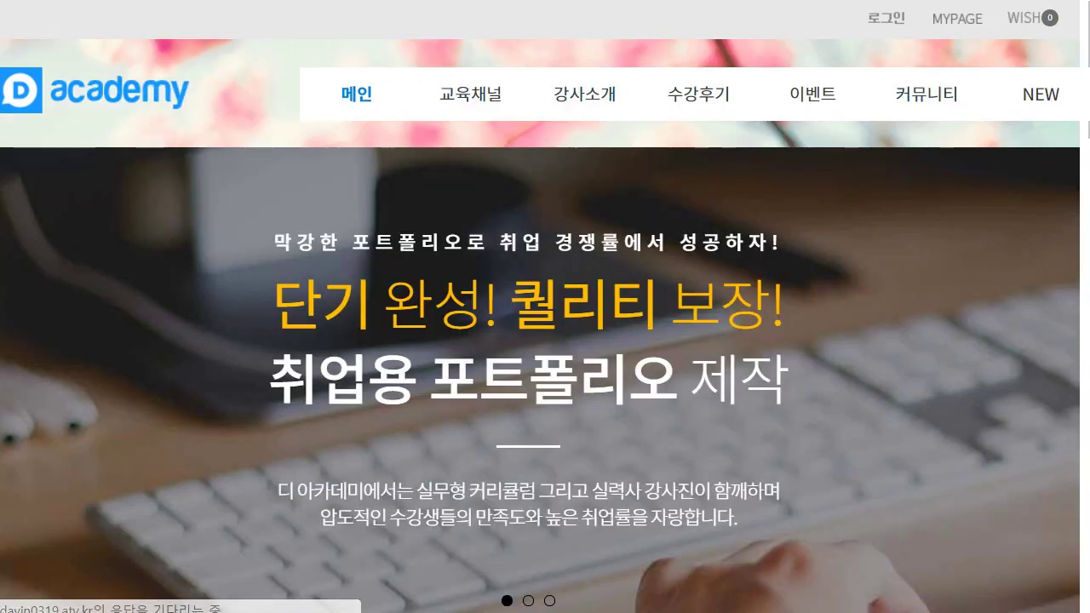
key(ctrl+w)
- Open the MANSTYLE shop site through its web address on the 마이아티 page and look over its main page
scroll(590, 400, up, 5)
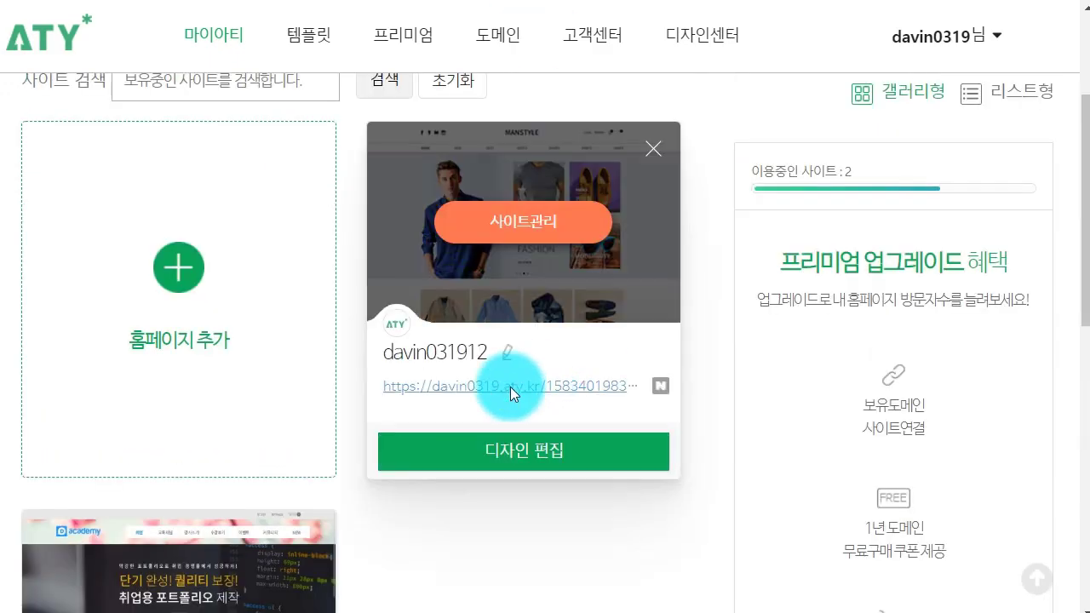
click(510, 387)
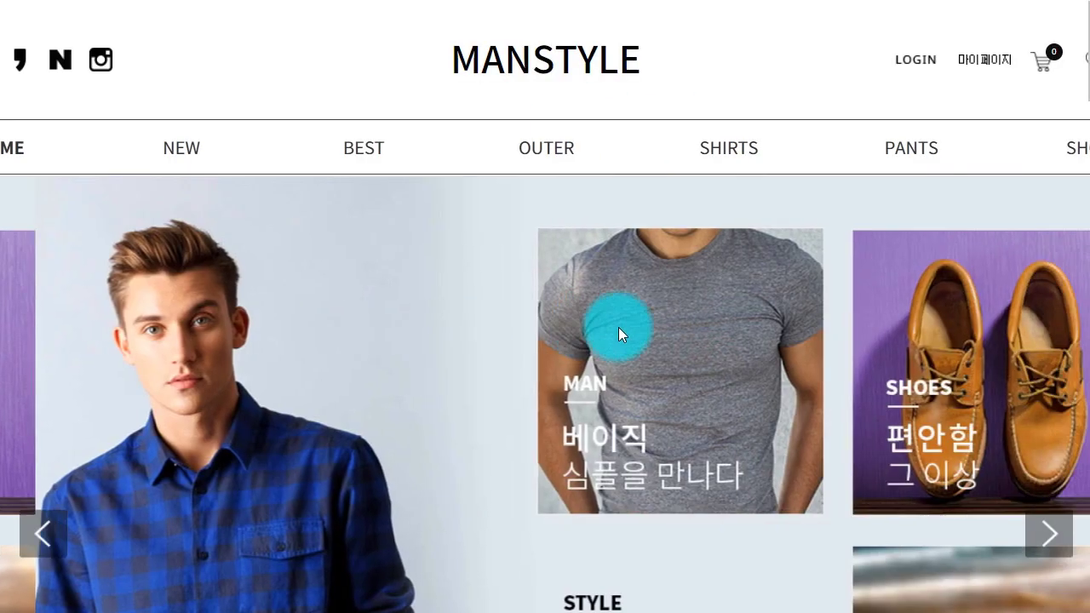
scroll(616, 328, down, 4)
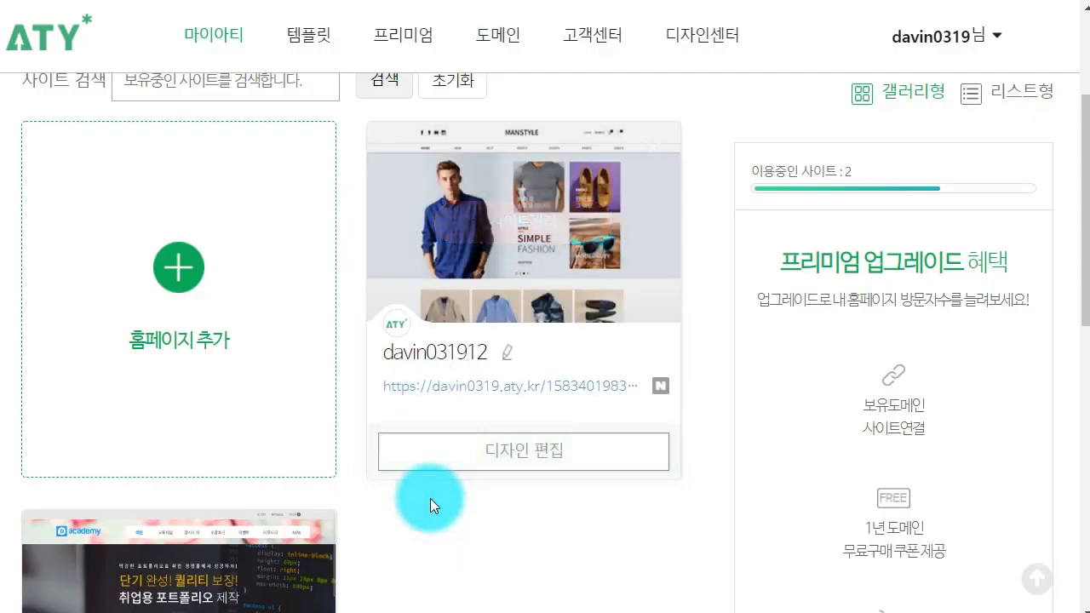
- Apply for the 퀄리티 보장! 교육 아카데미 template from the 커뮤니티 및 교육 category and load its design editor
scroll(238, 426, up, 3)
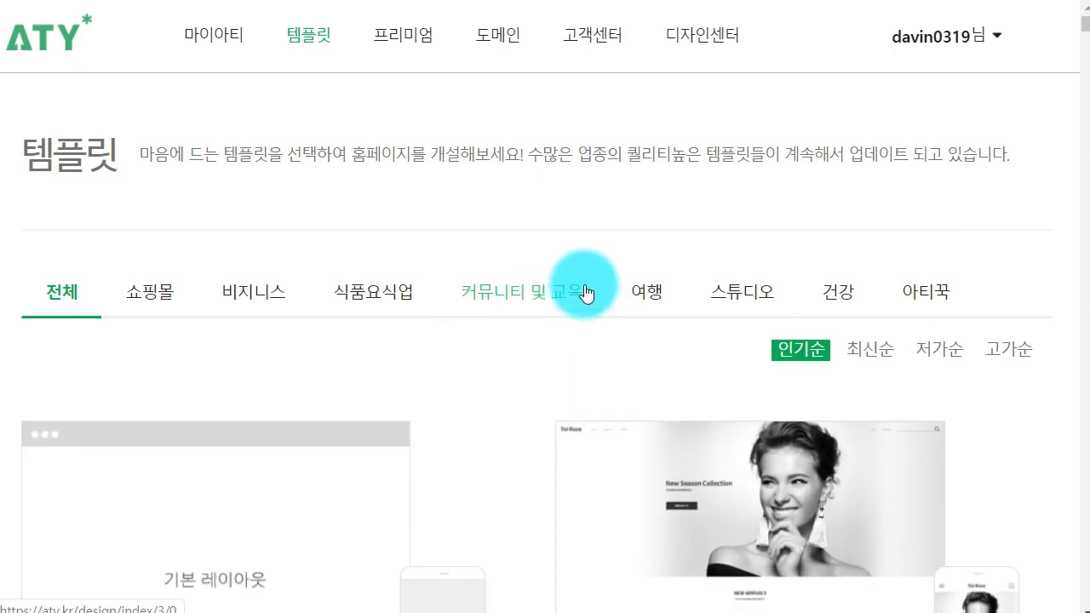
click(537, 299)
scroll(532, 366, down, 14)
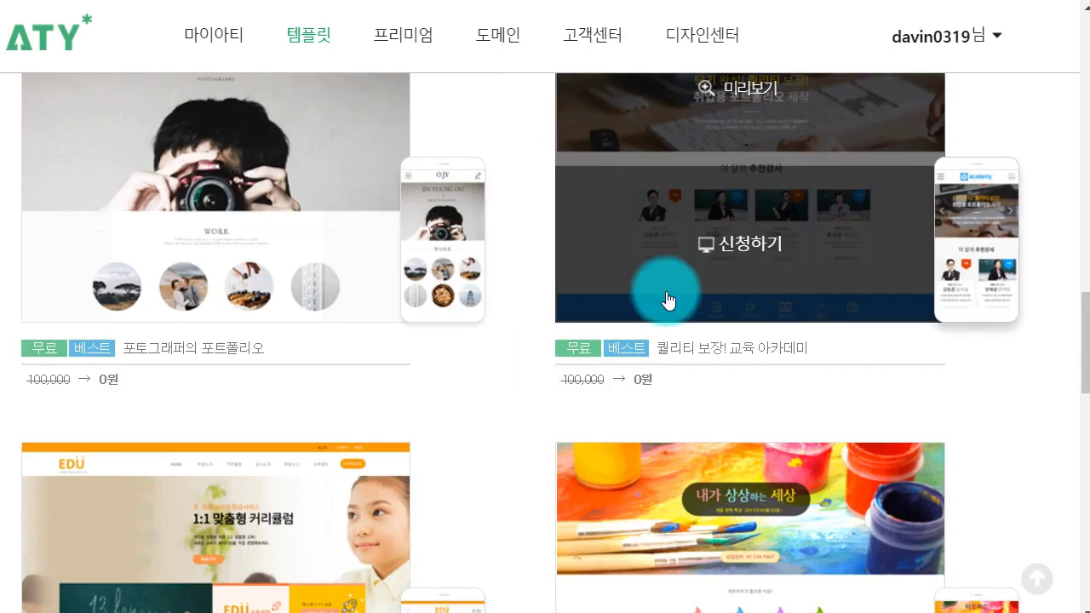
click(801, 250)
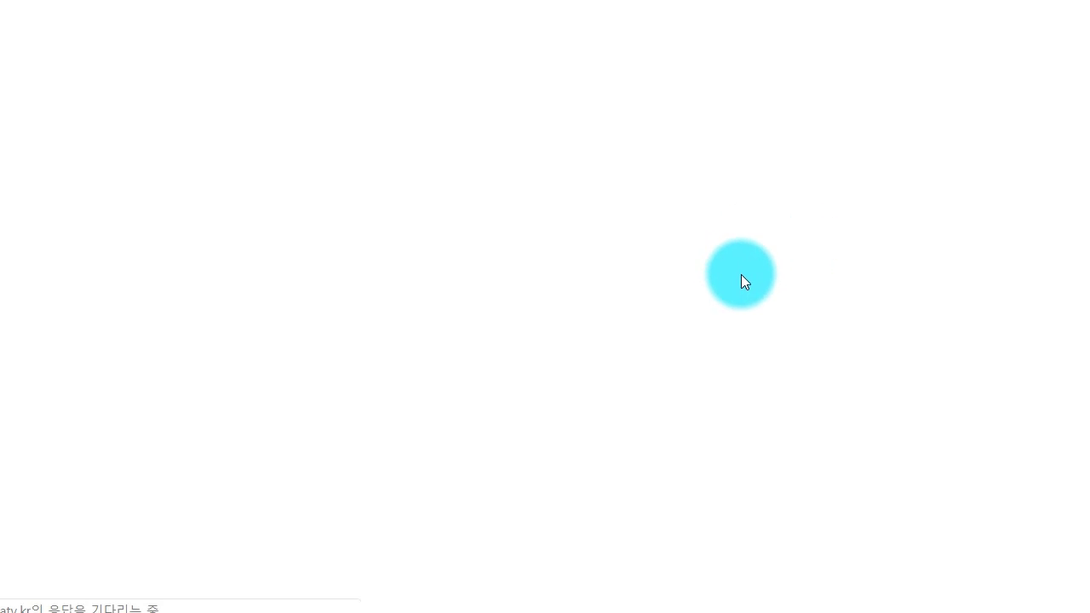
key(F11)
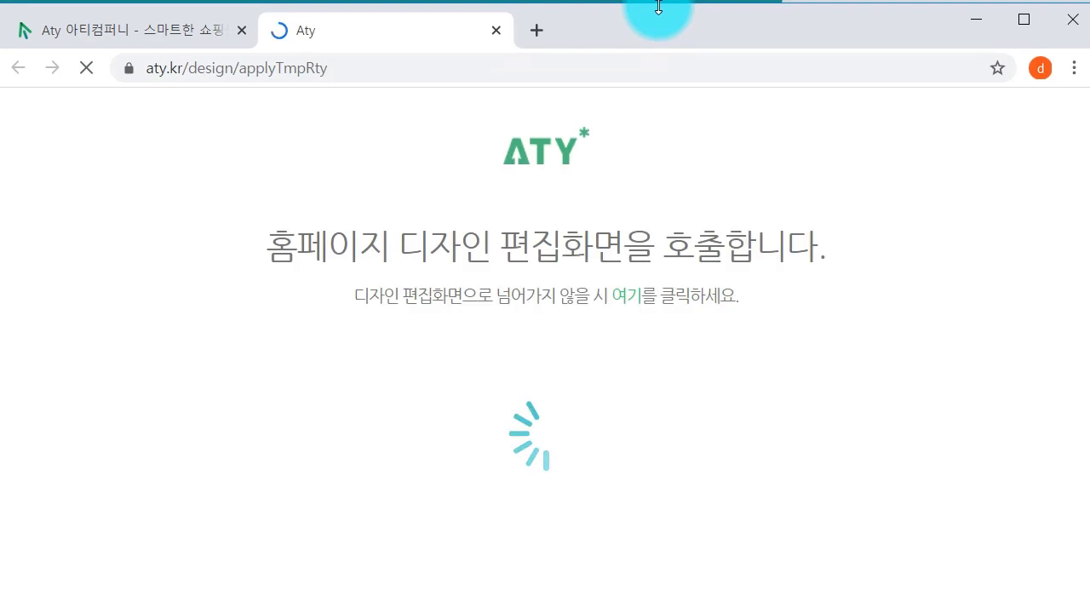
key(F11)
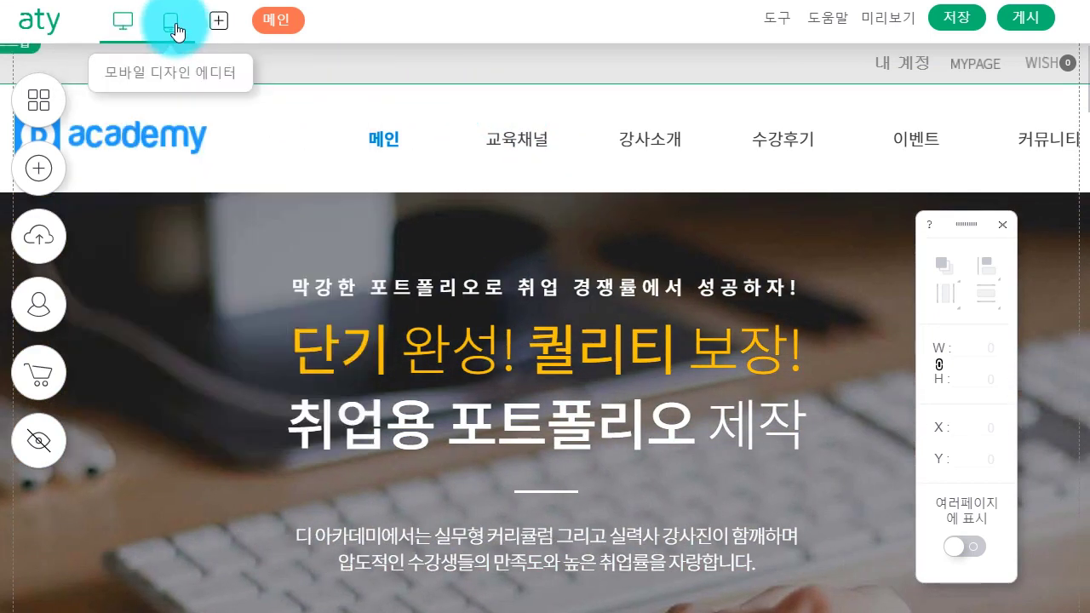
- Switch to the mobile design editor and examine the academy site's mobile main page
click(173, 26)
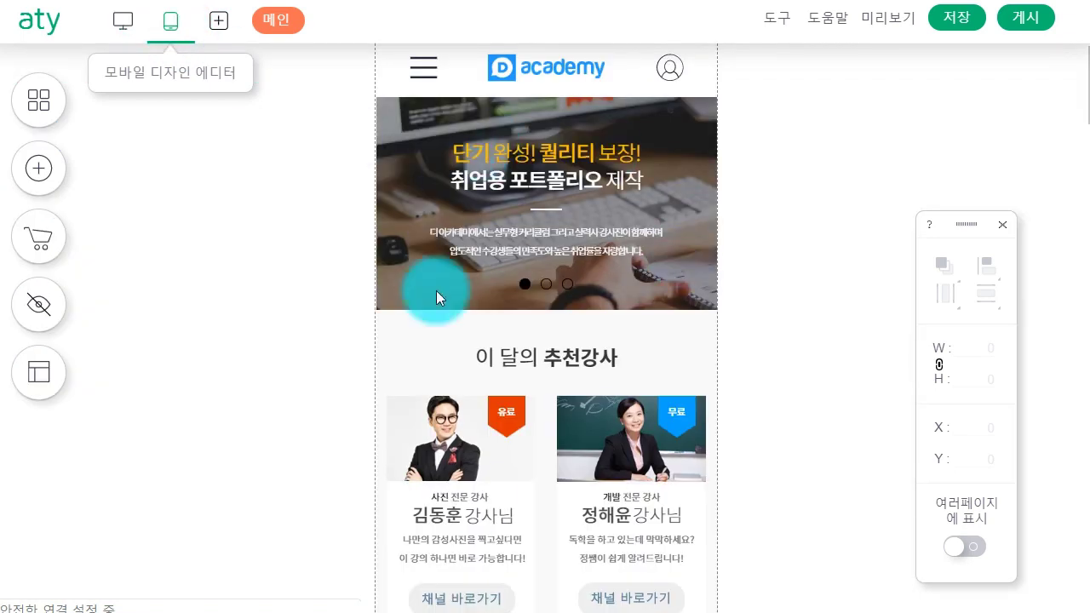
scroll(477, 498, down, 1)
scroll(342, 504, down, 2)
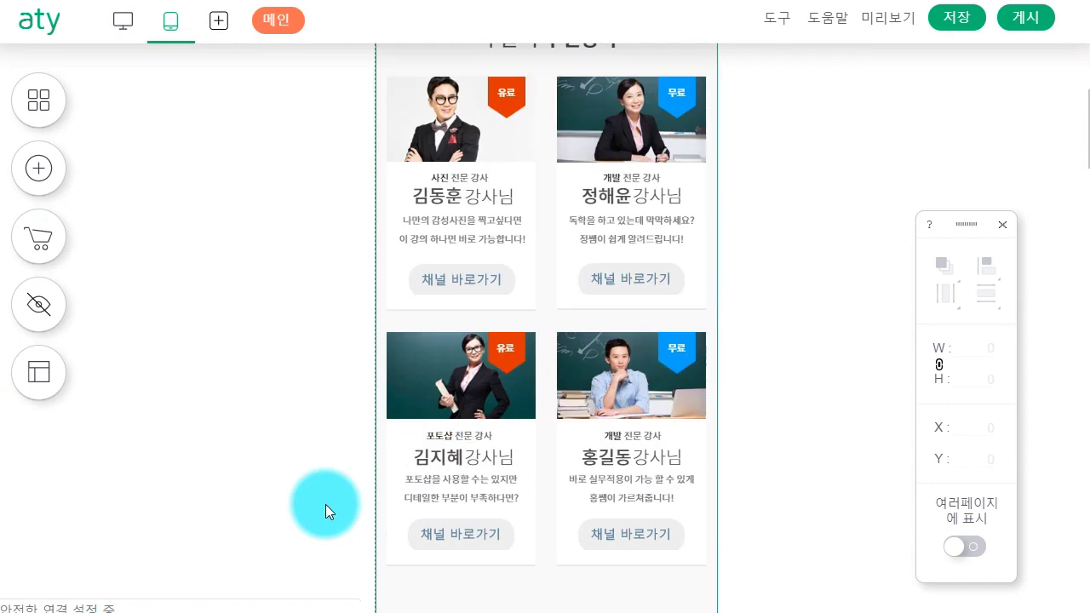
scroll(446, 431, down, 5)
scroll(434, 433, up, 4)
scroll(434, 434, up, 5)
- Examine the 사이트 아이콘 등록 options and visit naver.com in a separate tab to see an example of a browser tab icon
click(219, 33)
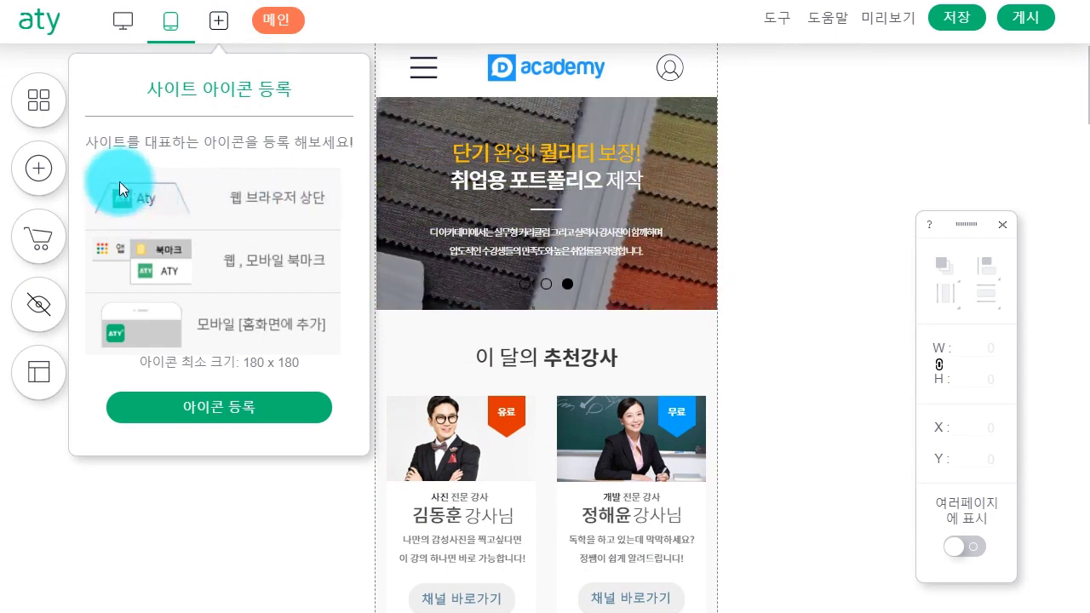
click(511, 72)
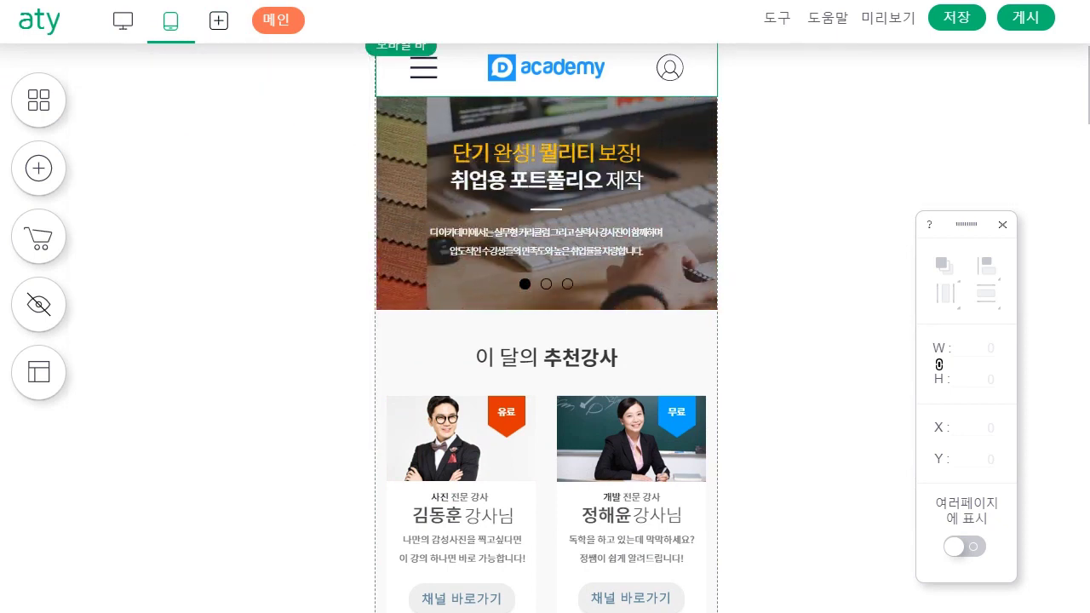
click(688, 4)
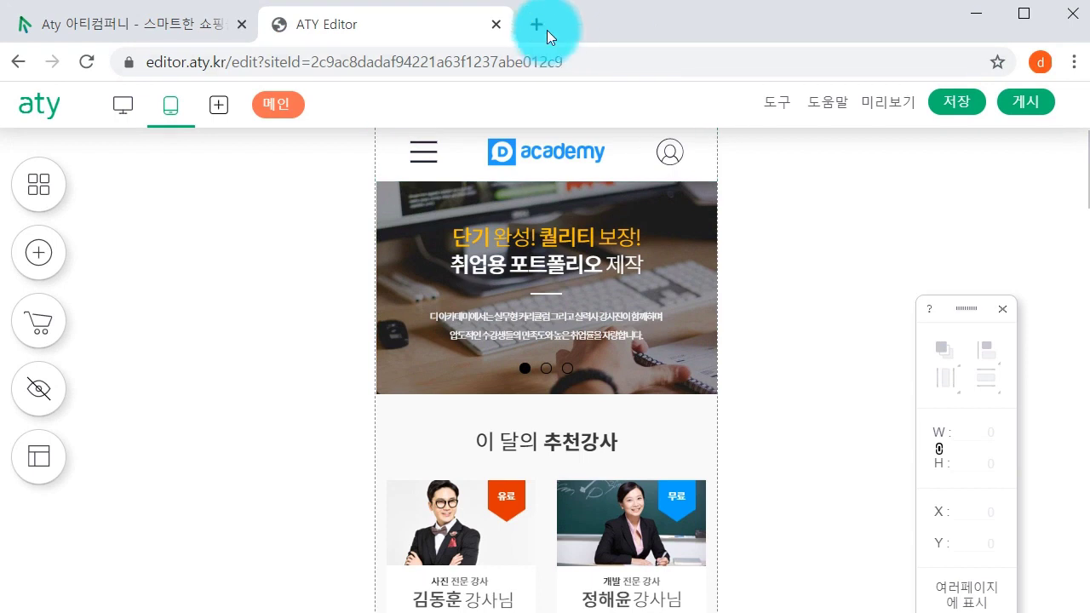
click(542, 21)
text(naver.com)
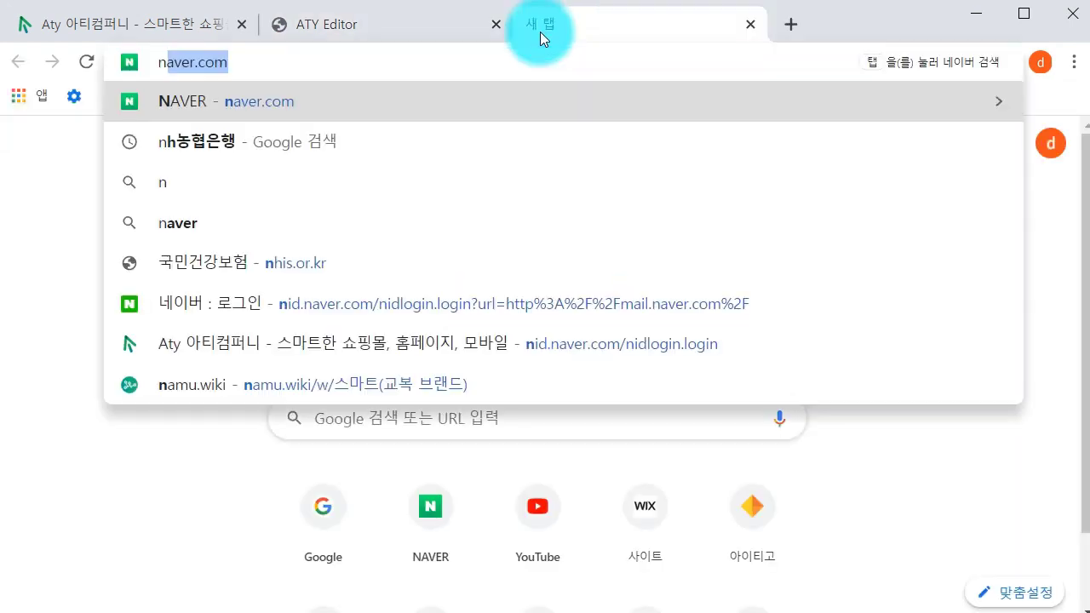
key(Return)
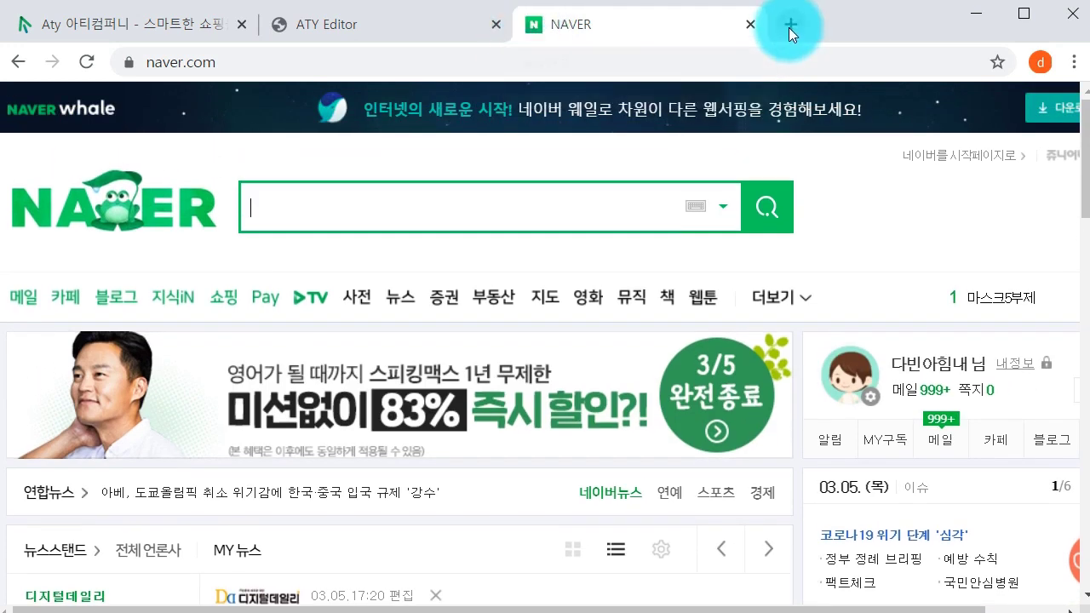
click(749, 25)
click(219, 107)
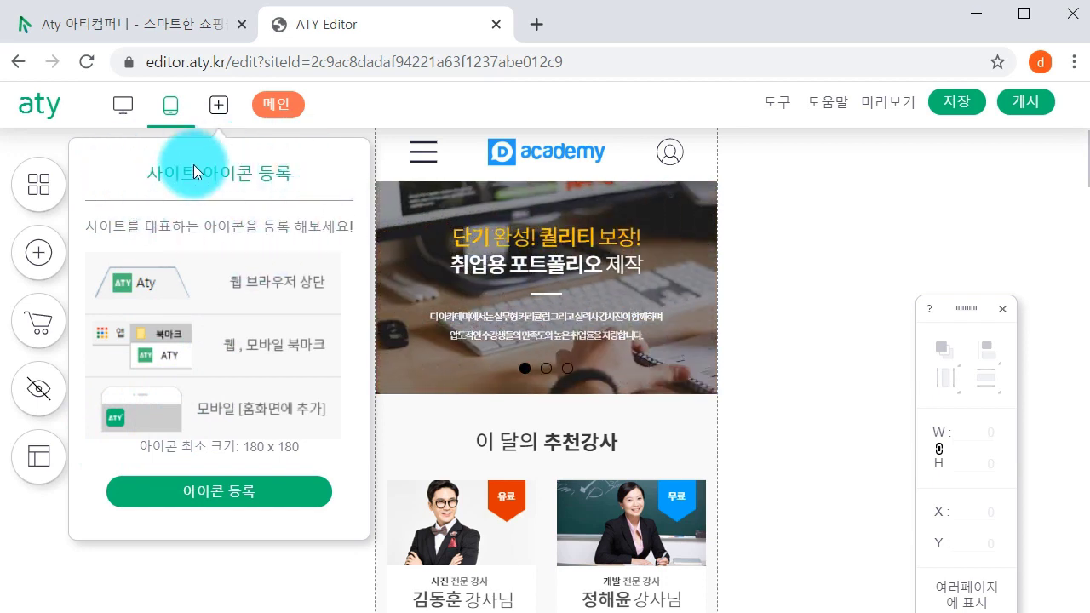
- Compare the PC and mobile design editors by switching between them, ending in the PC editor
click(132, 116)
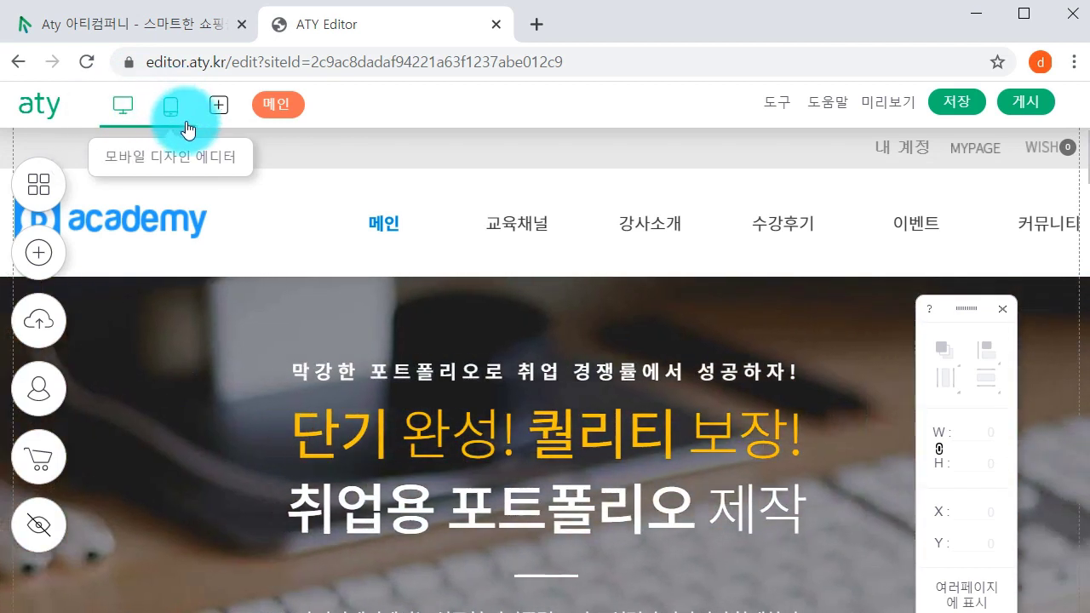
click(167, 107)
click(212, 114)
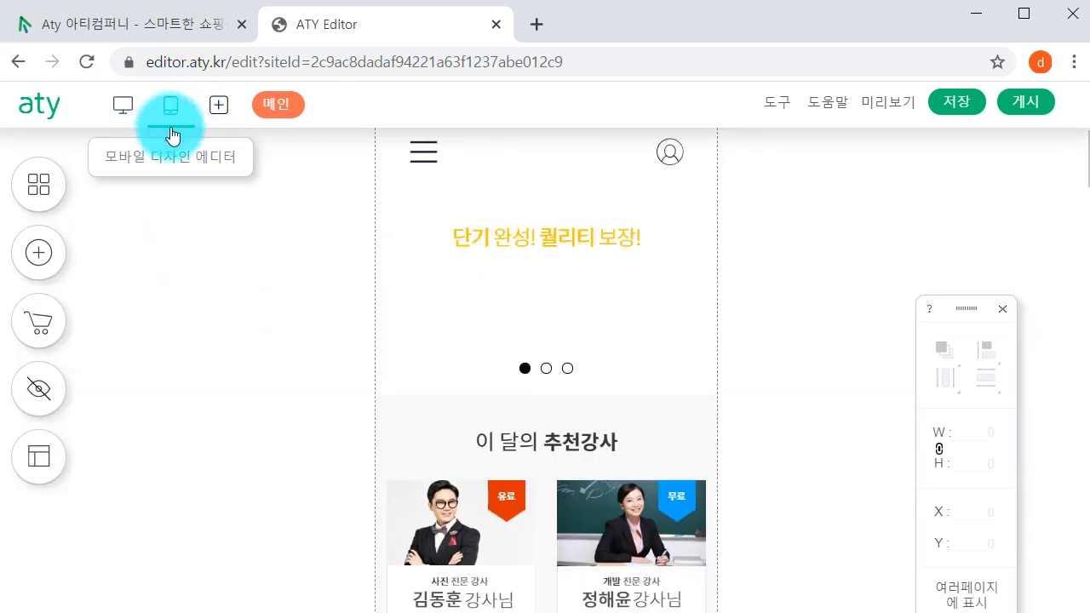
click(182, 111)
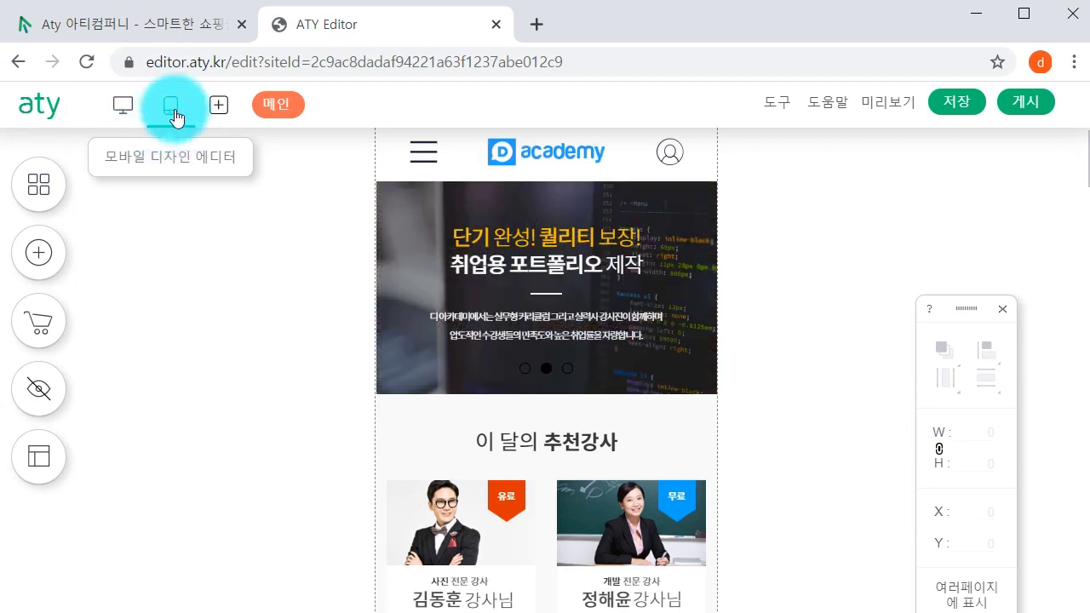
click(132, 126)
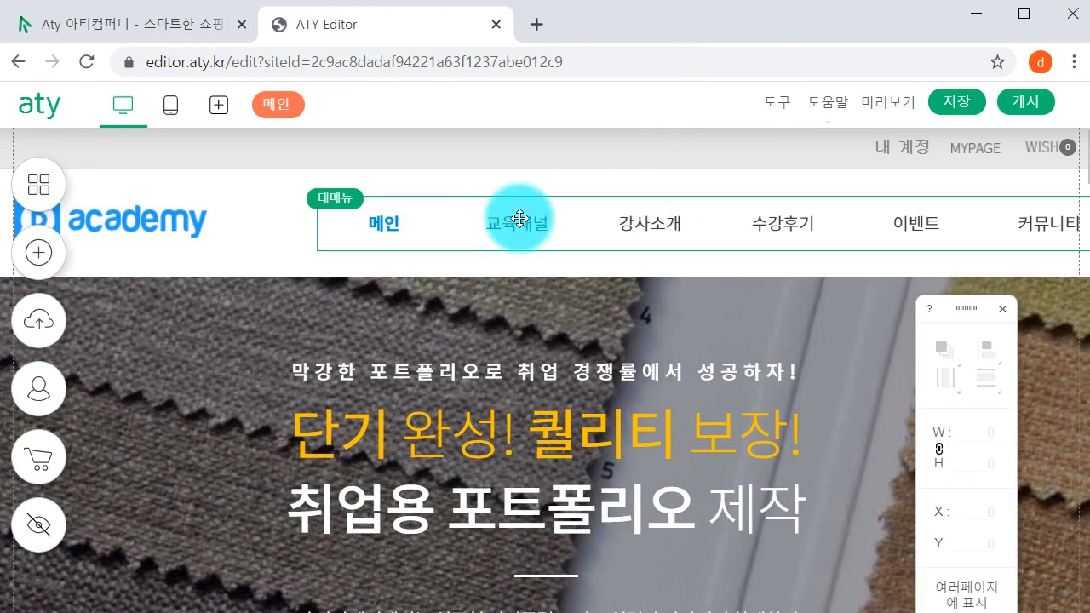
- Delete the 대메뉴 from the academy site's header and reload the editor without saving the deletion
click(519, 219)
key(Delete)
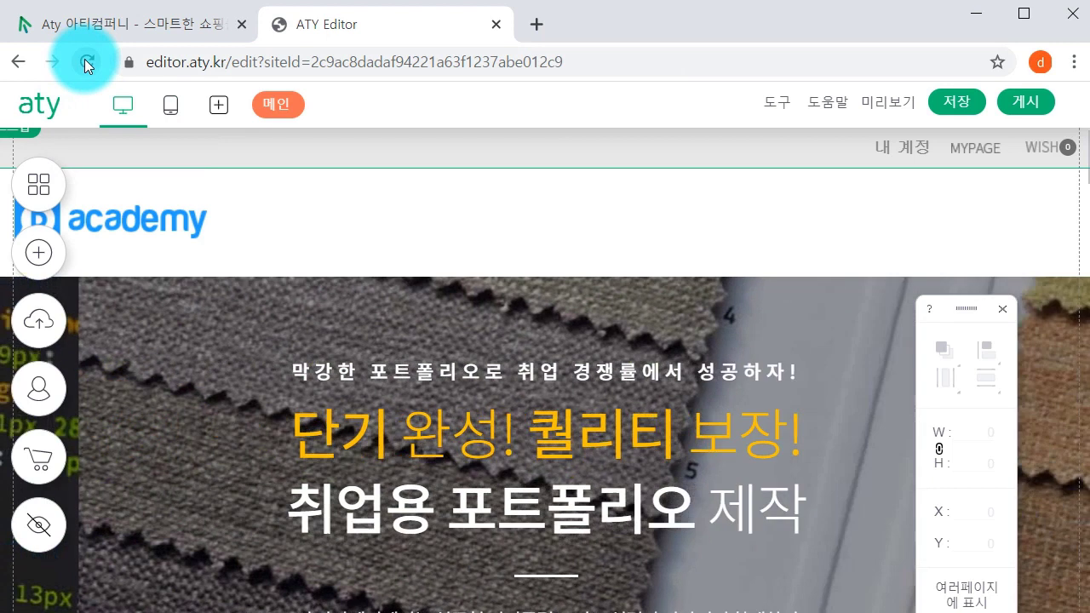
click(84, 59)
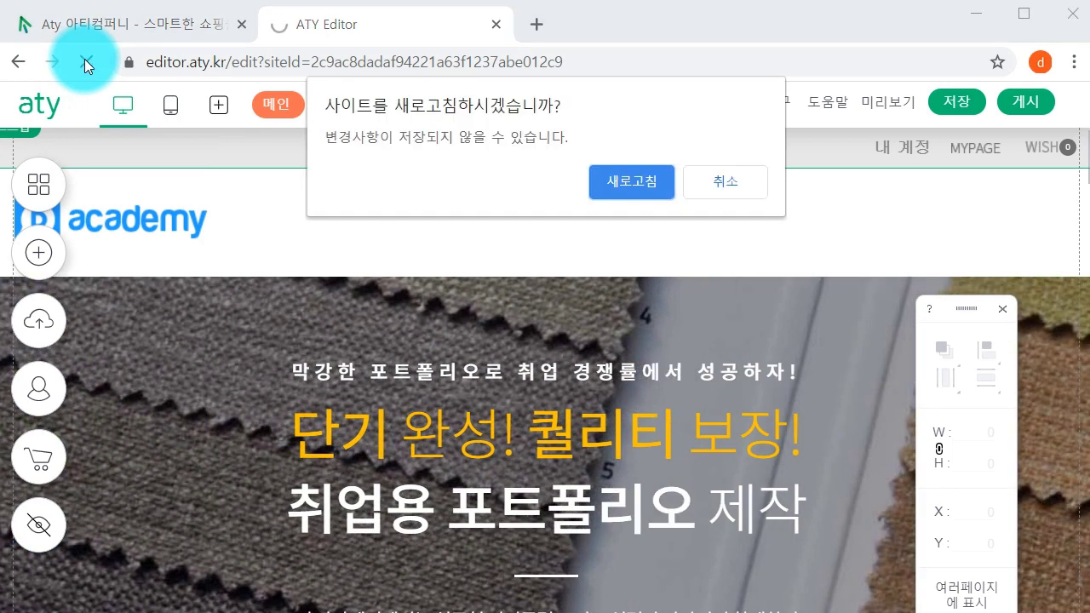
click(626, 181)
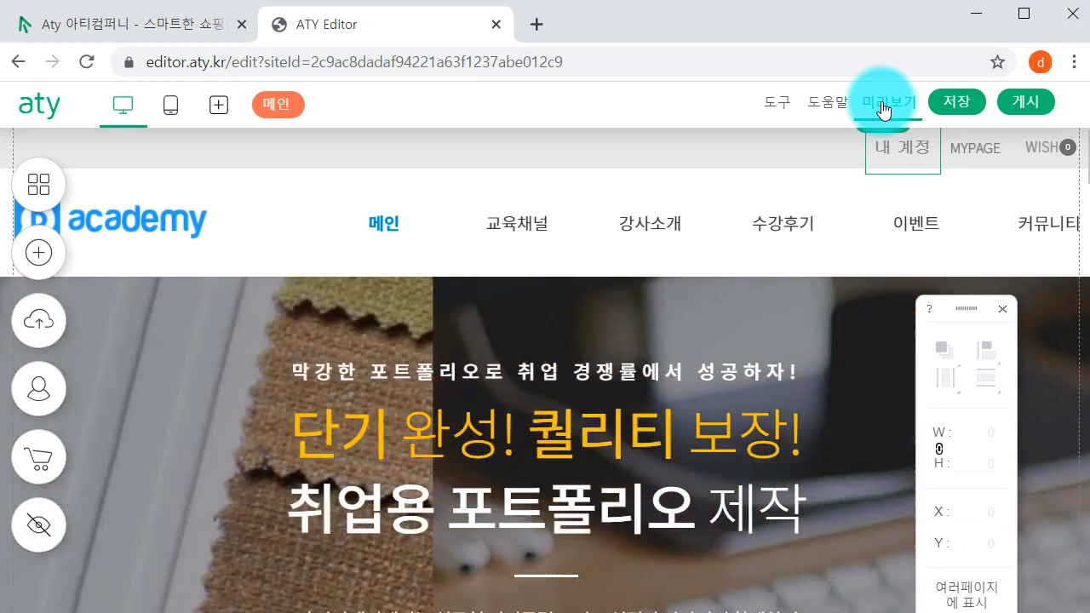
- Enter preview mode and check the 교육채널 and 강사소개 pages, returning to the main page through the logo
click(884, 109)
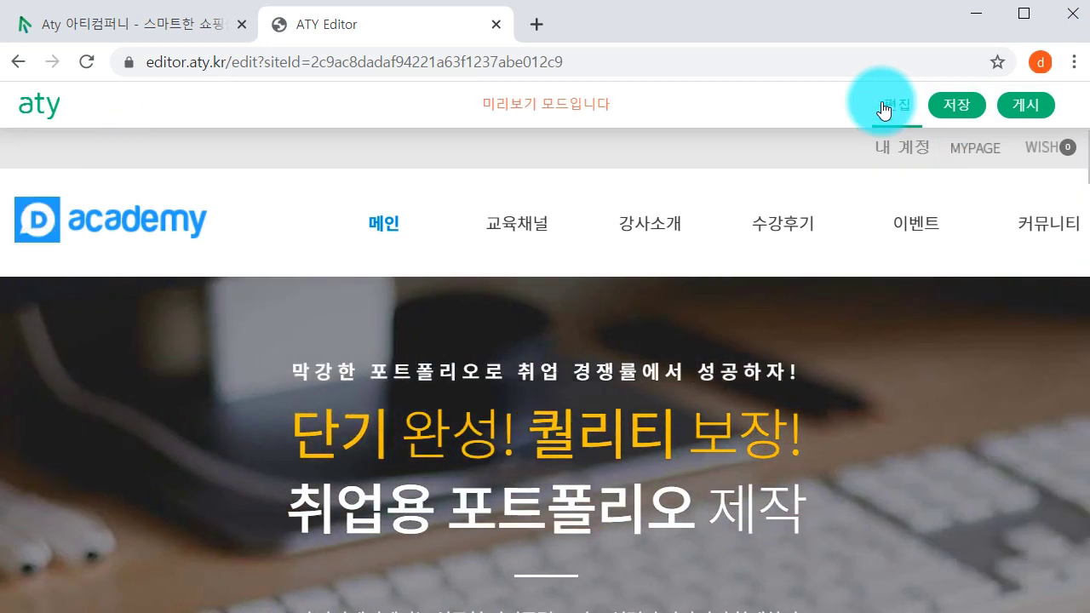
mouse_move(497, 229)
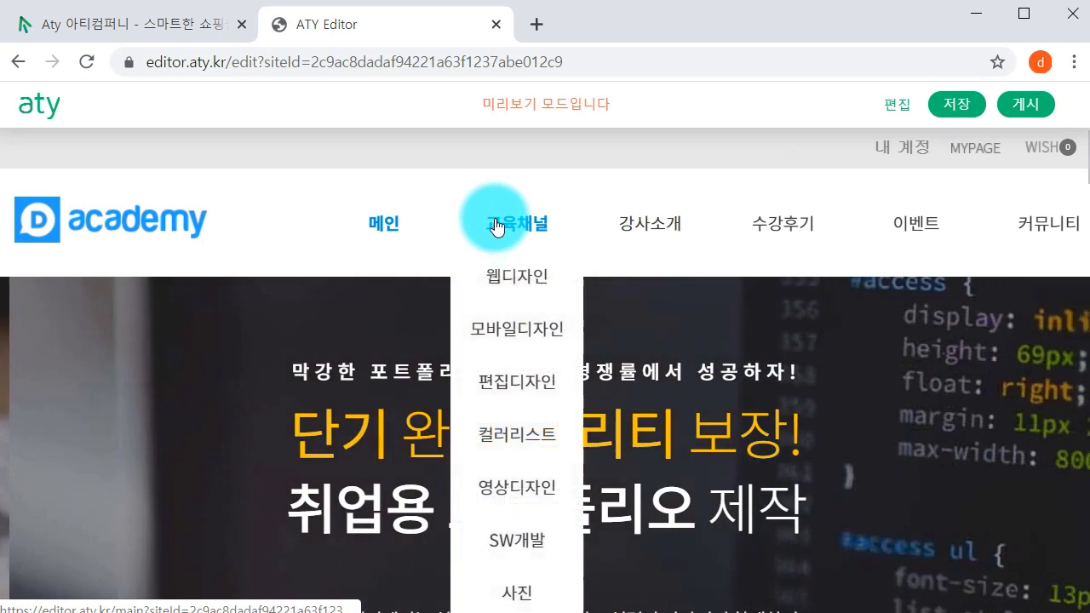
click(498, 226)
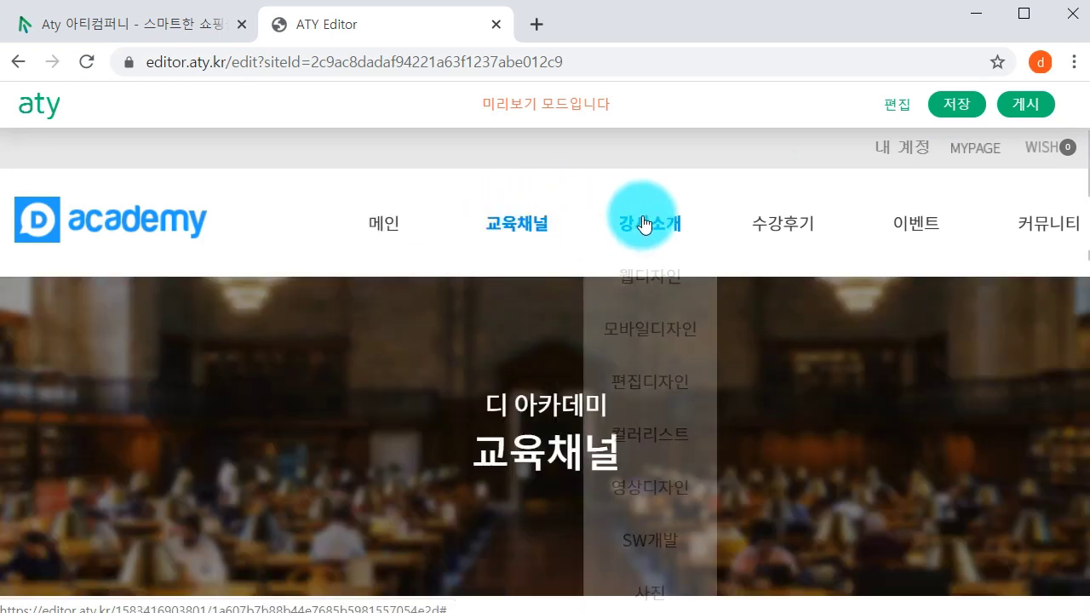
click(639, 227)
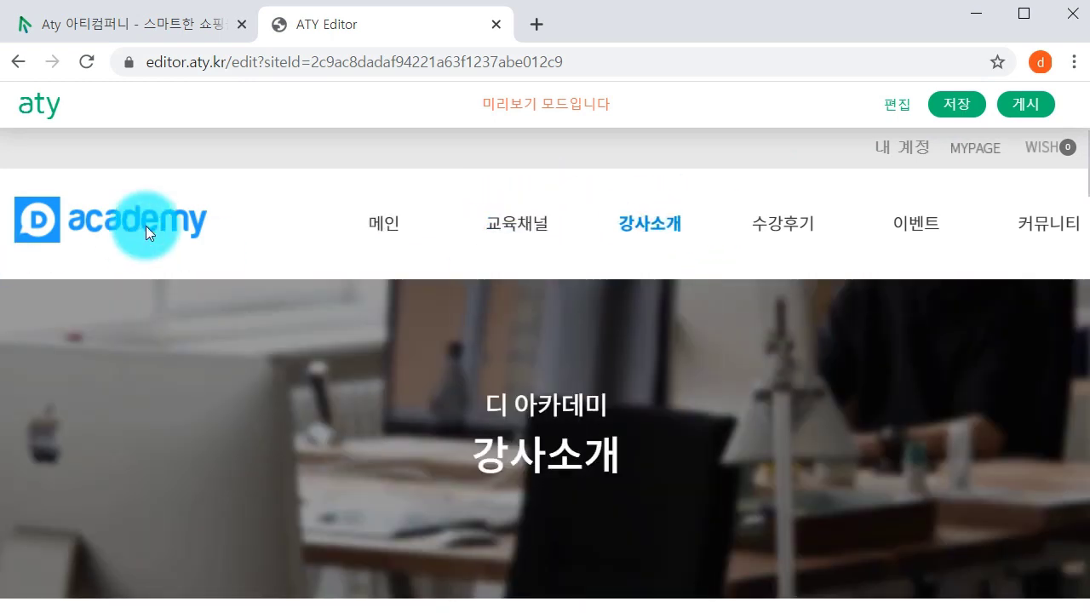
click(147, 233)
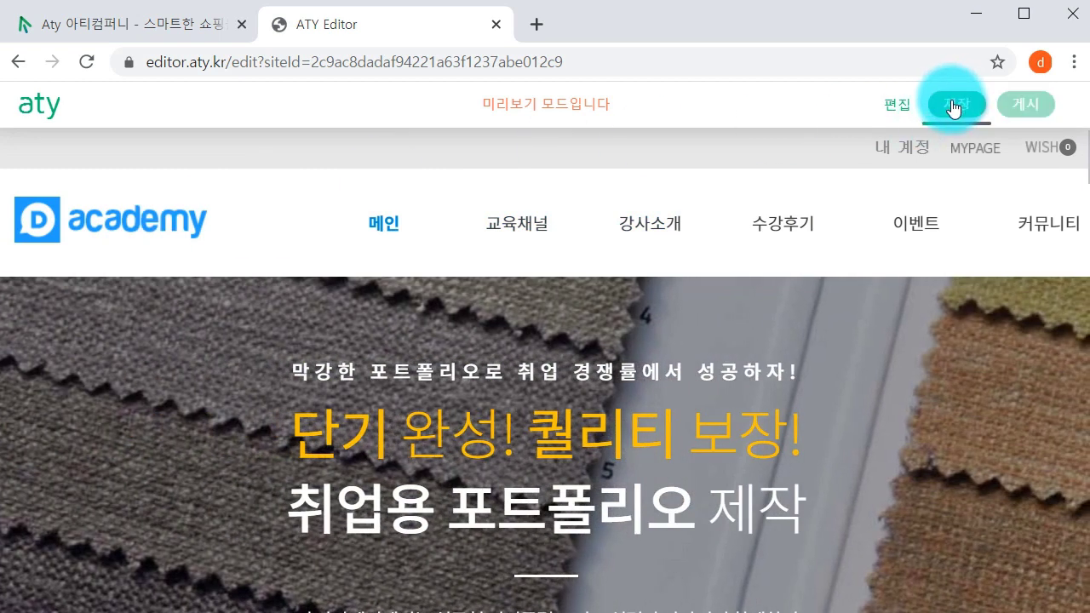
- Save the academy site and open its 게시 settings for mobile and PC site activation
click(954, 106)
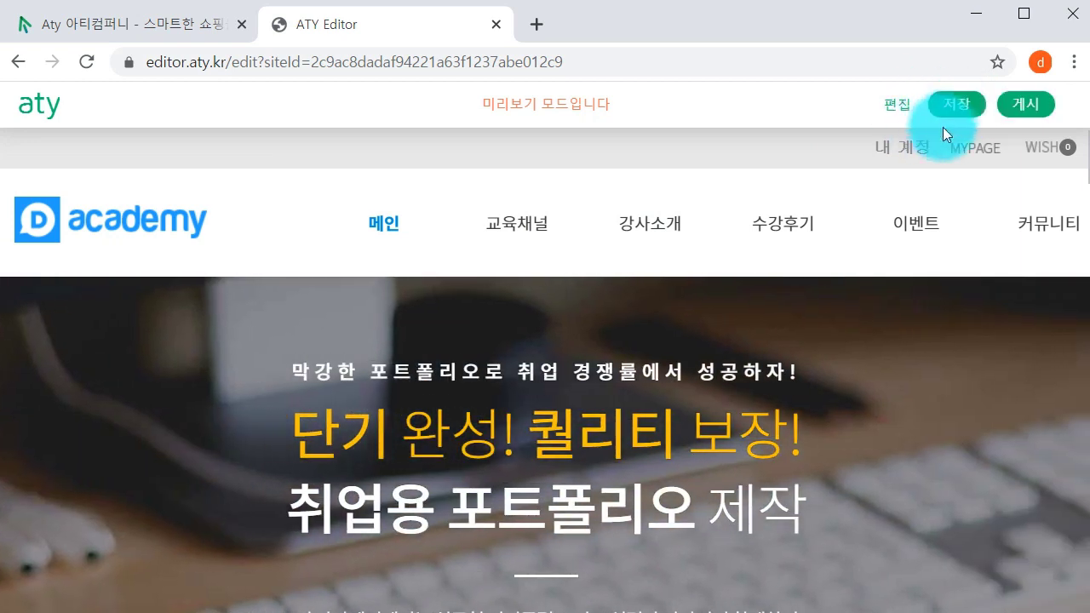
click(1018, 104)
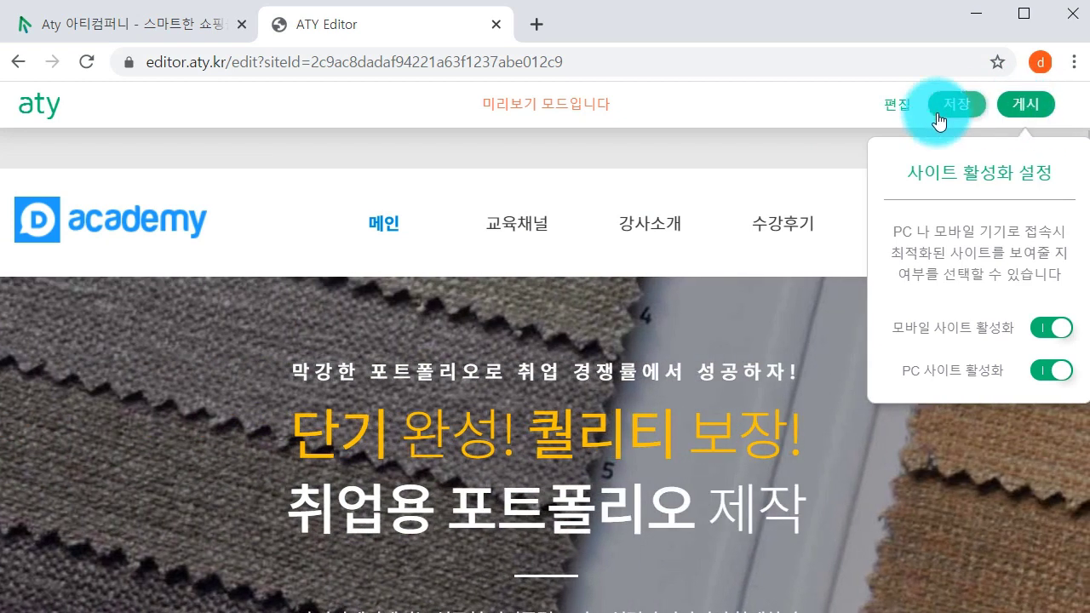
- Close the site activation settings, look through the site list in 마이아티 and return to the academy site's editor
click(963, 122)
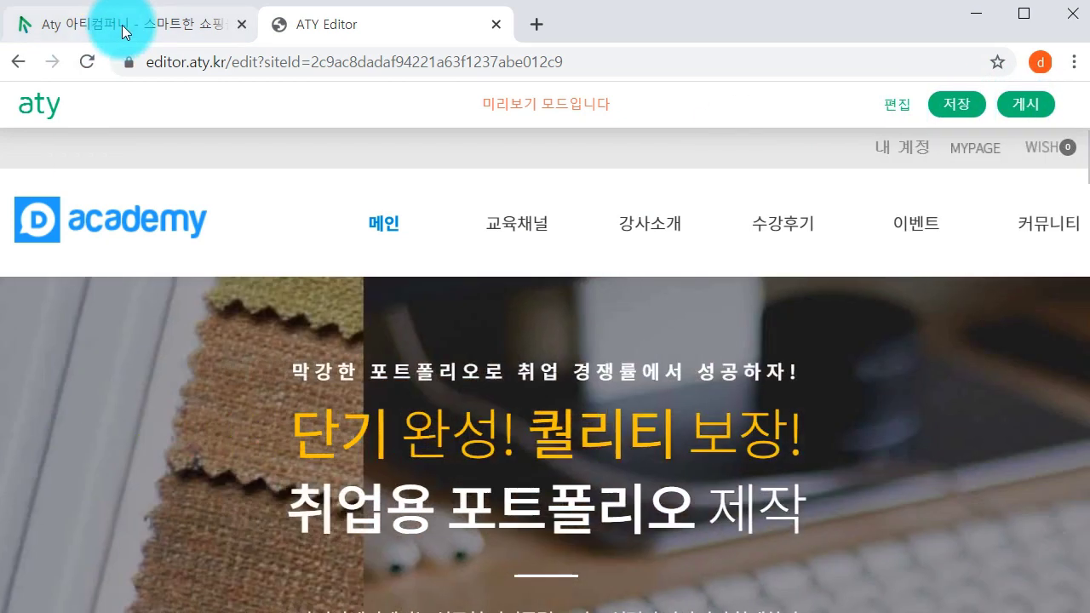
click(121, 25)
scroll(230, 456, down, 4)
scroll(245, 466, up, 3)
click(198, 121)
scroll(278, 499, down, 6)
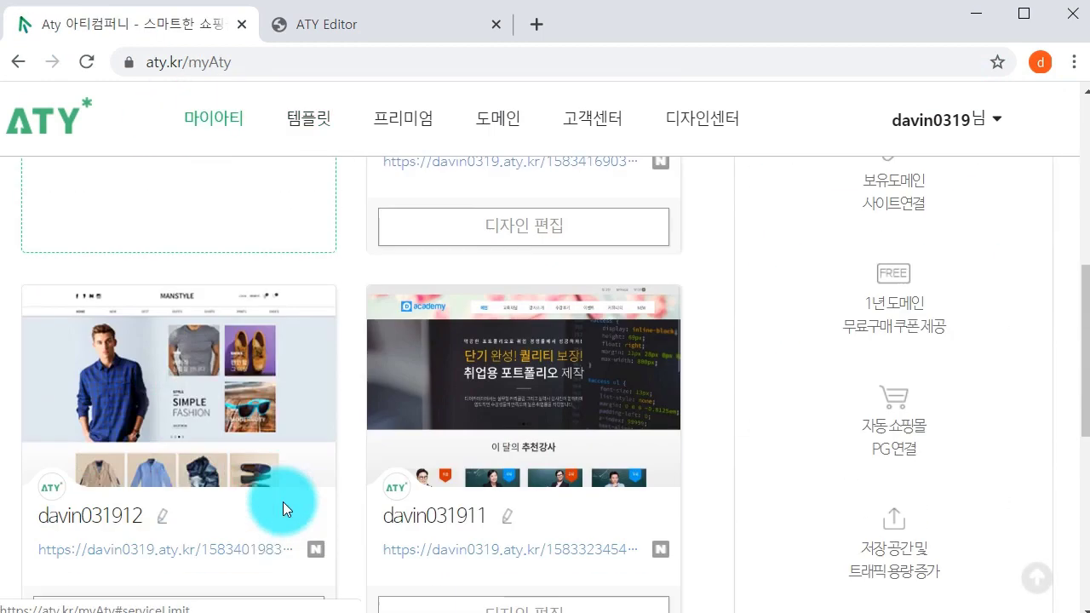
click(347, 23)
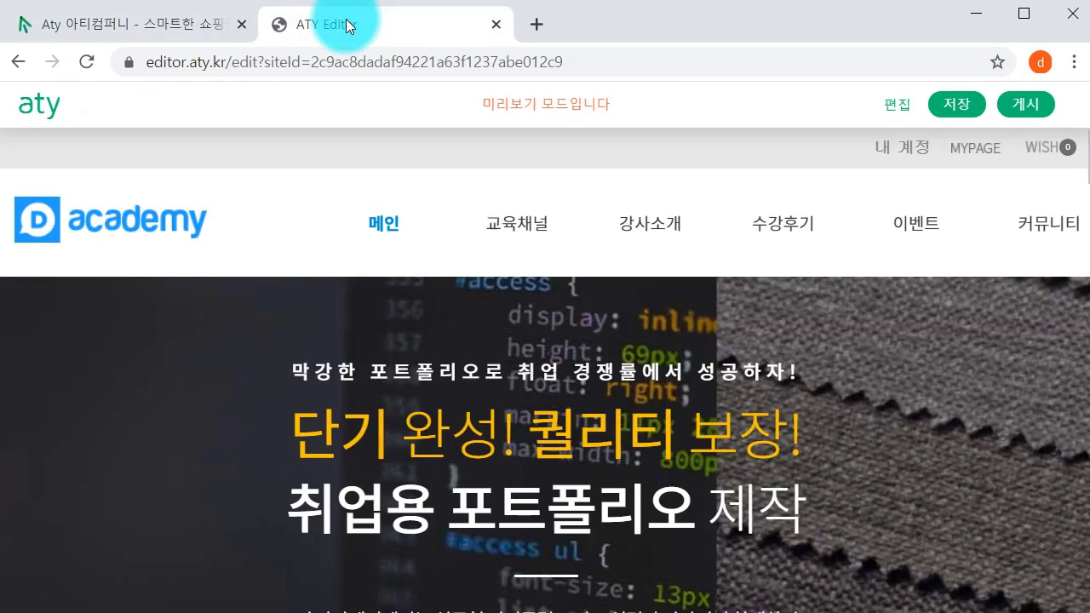
mouse_move(767, 221)
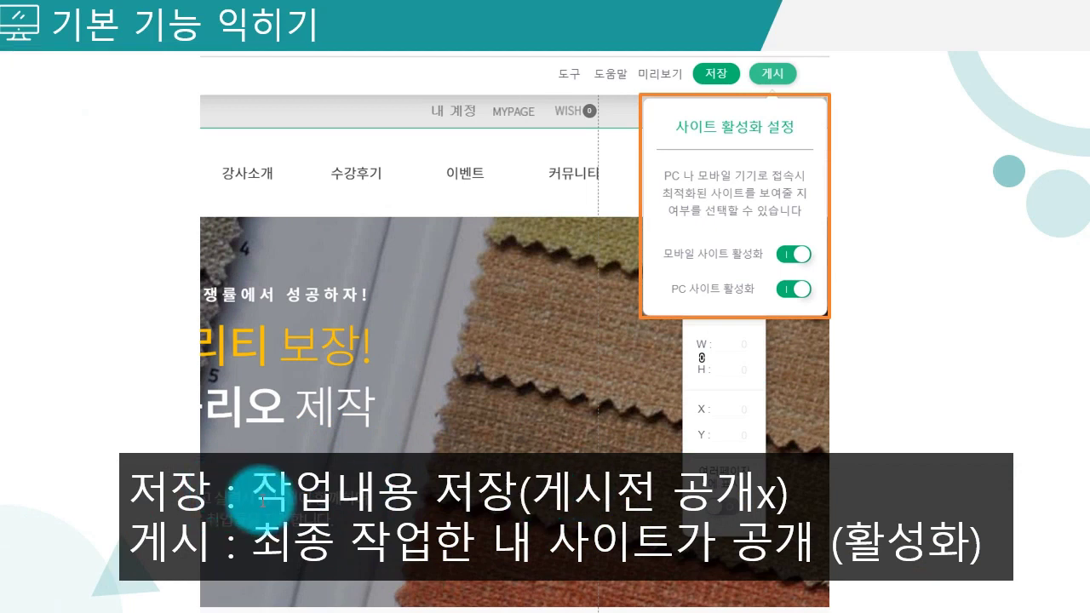
drag(255, 498, 502, 494)
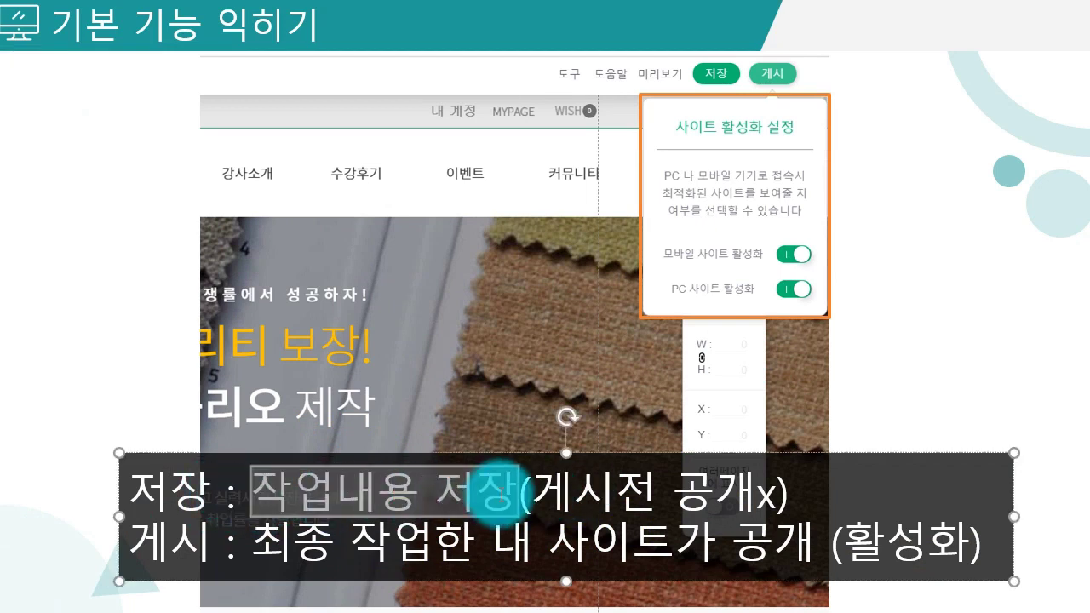
click(435, 498)
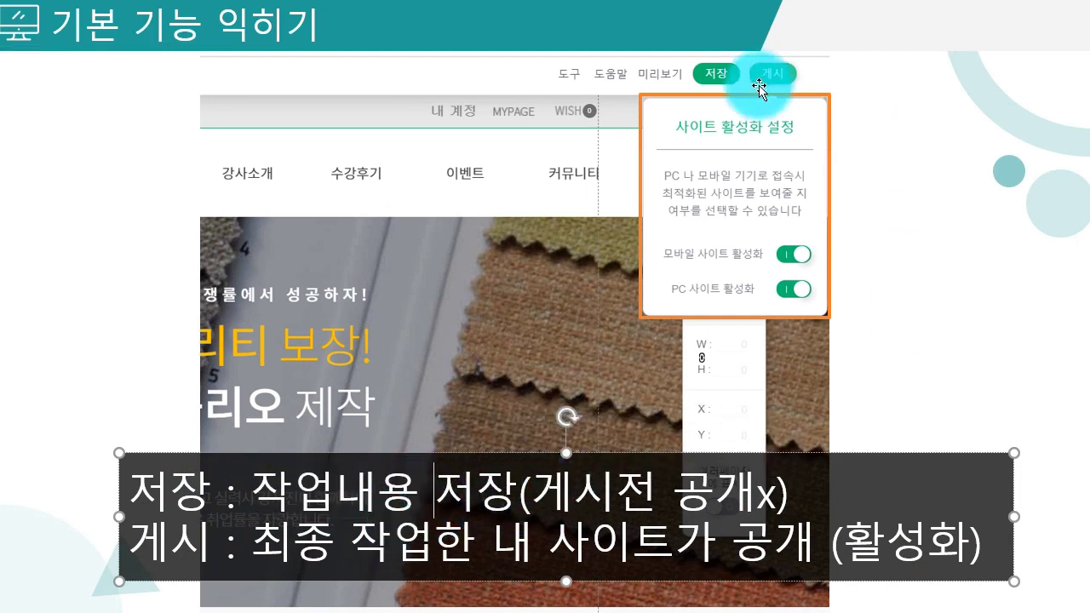
drag(253, 495, 790, 494)
click(789, 494)
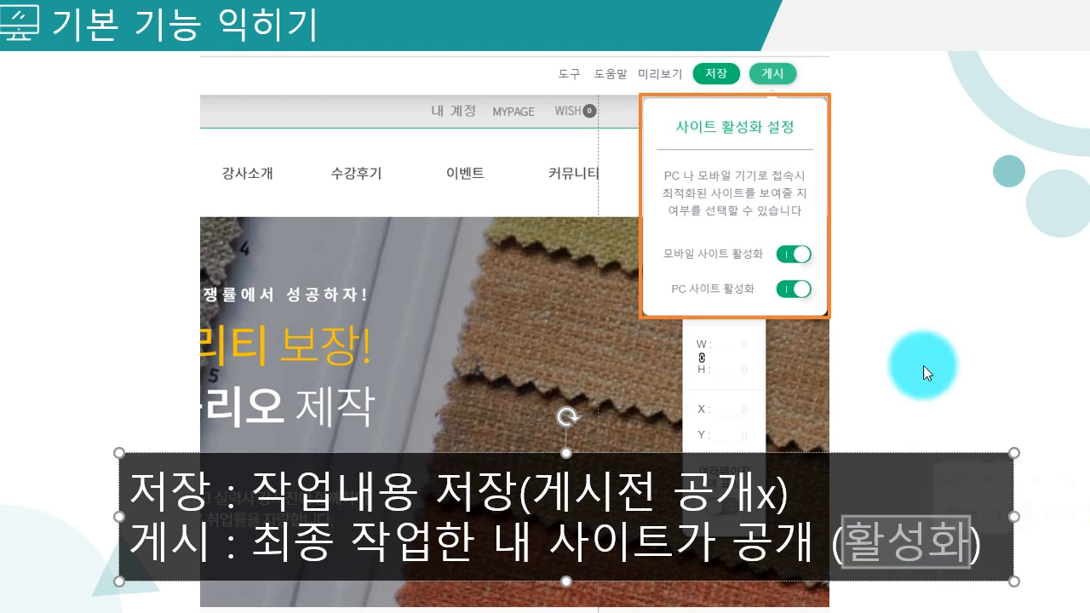
click(916, 298)
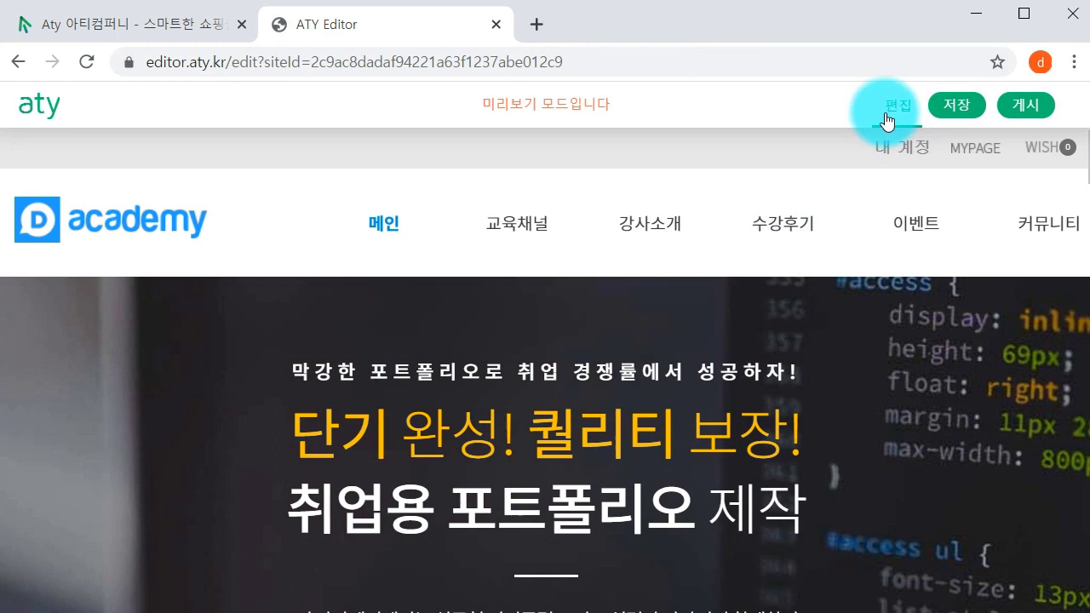
- Return from preview to edit mode, then close the floating tool panel and bring it back by reloading the editor
click(886, 120)
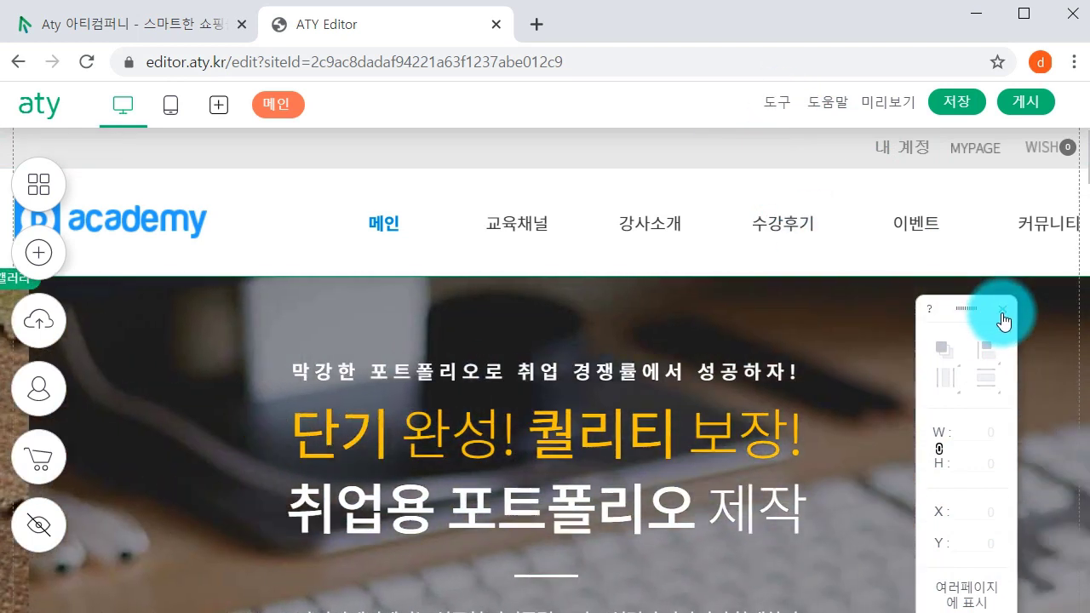
click(1003, 309)
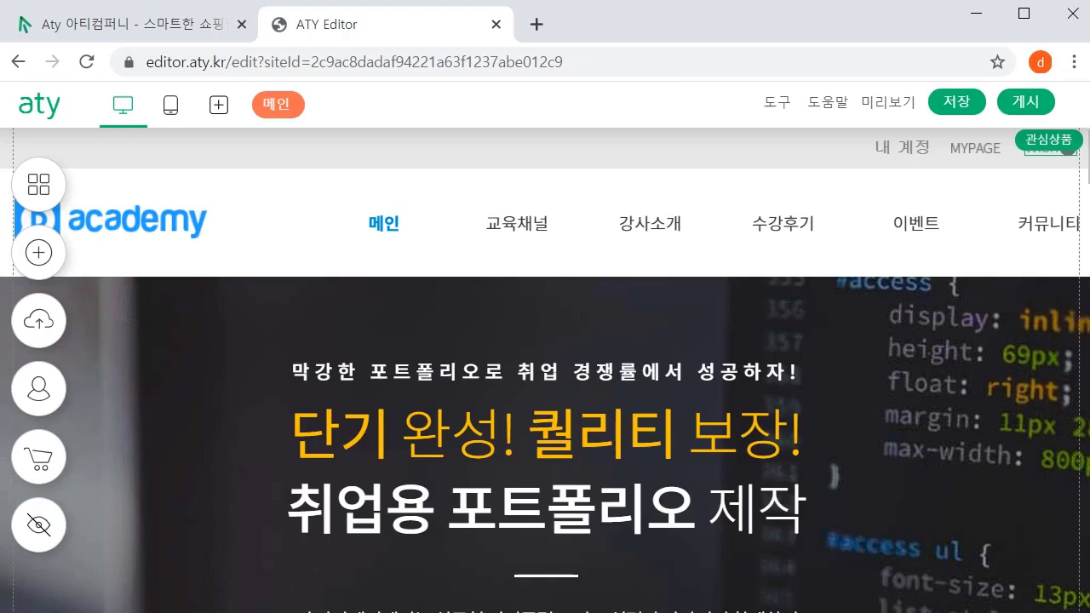
click(1025, 101)
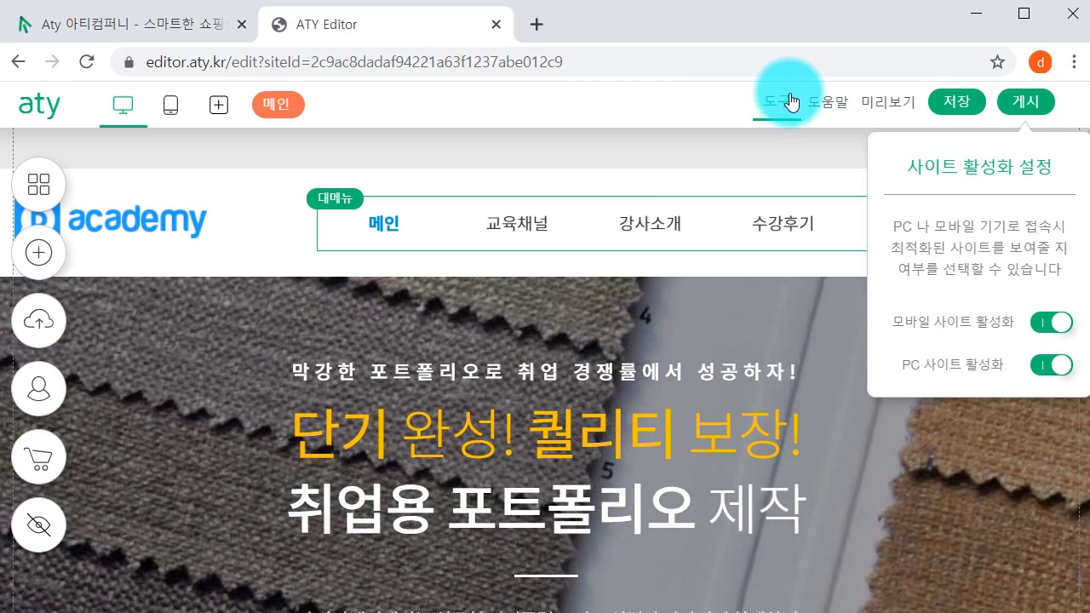
click(791, 102)
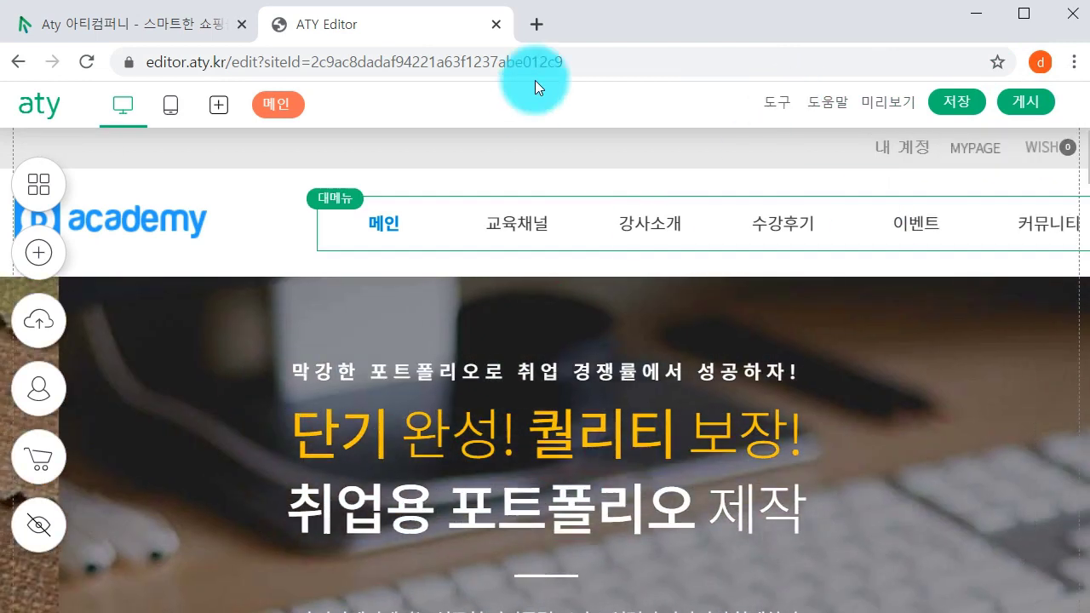
click(558, 63)
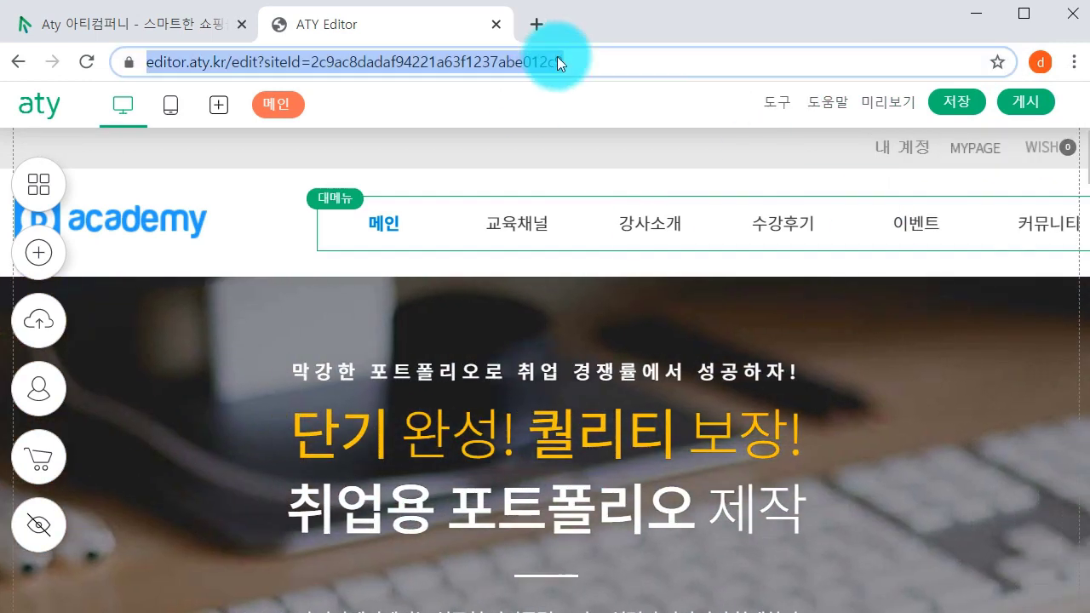
click(94, 59)
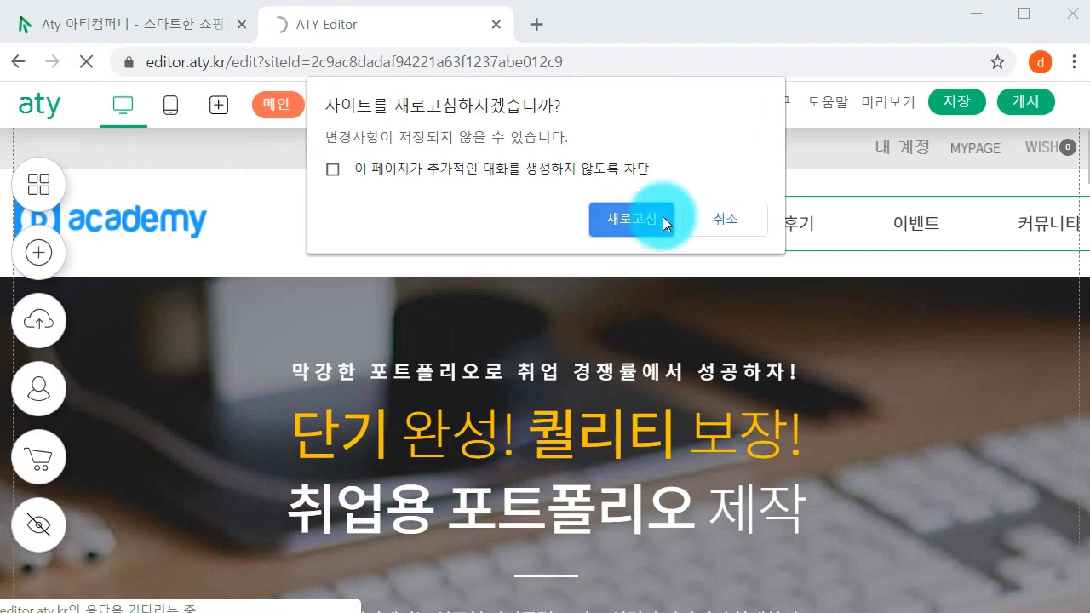
click(663, 220)
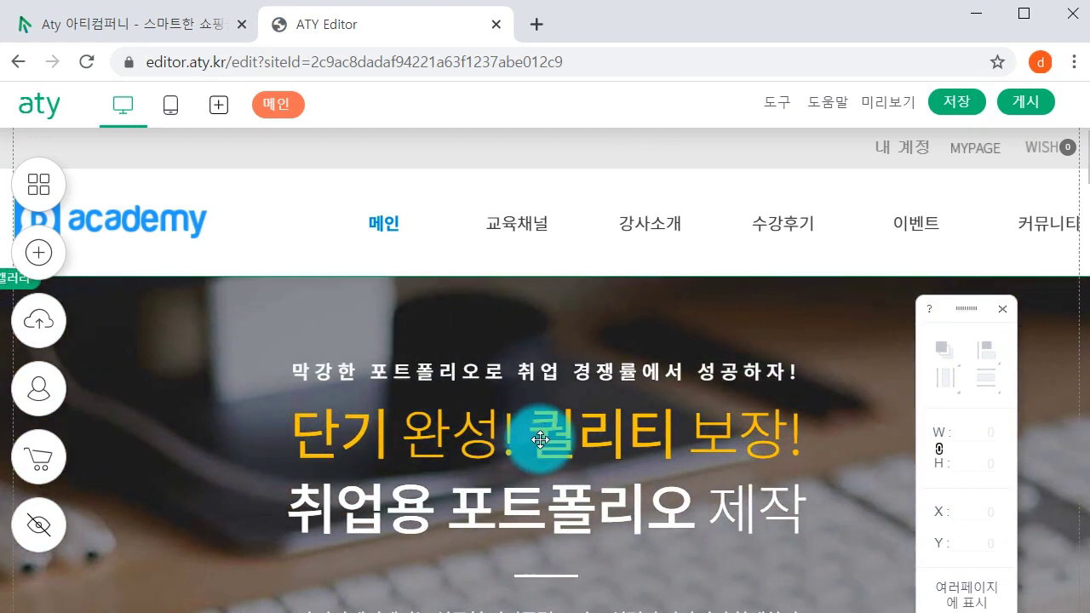
- Select the main slideshow and the 이 달의 추천강사 title to examine their size and position fields in the tool panel
click(551, 430)
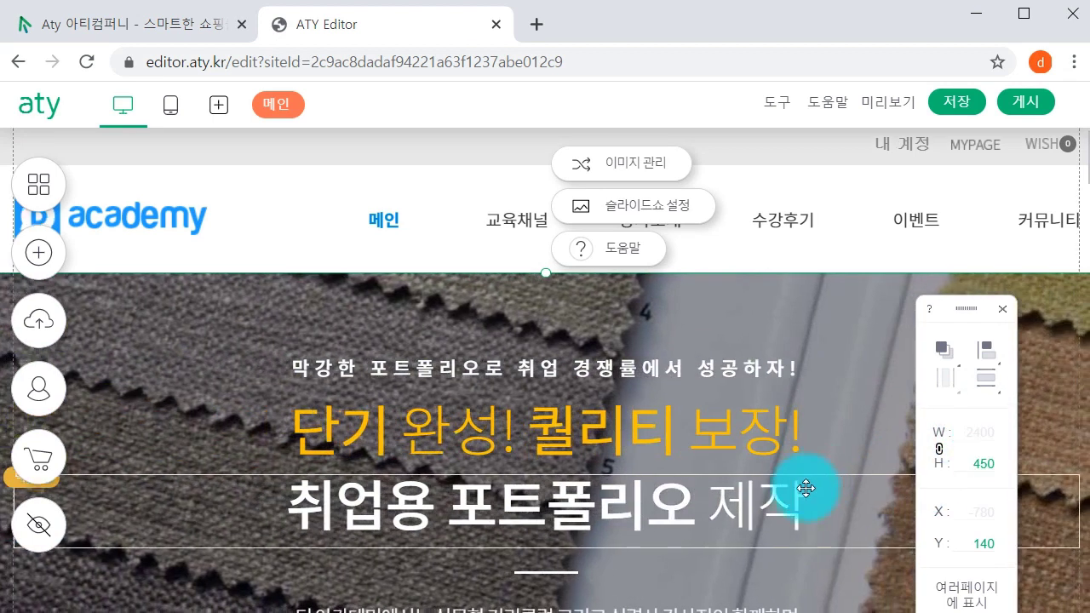
scroll(810, 479, down, 7)
click(584, 316)
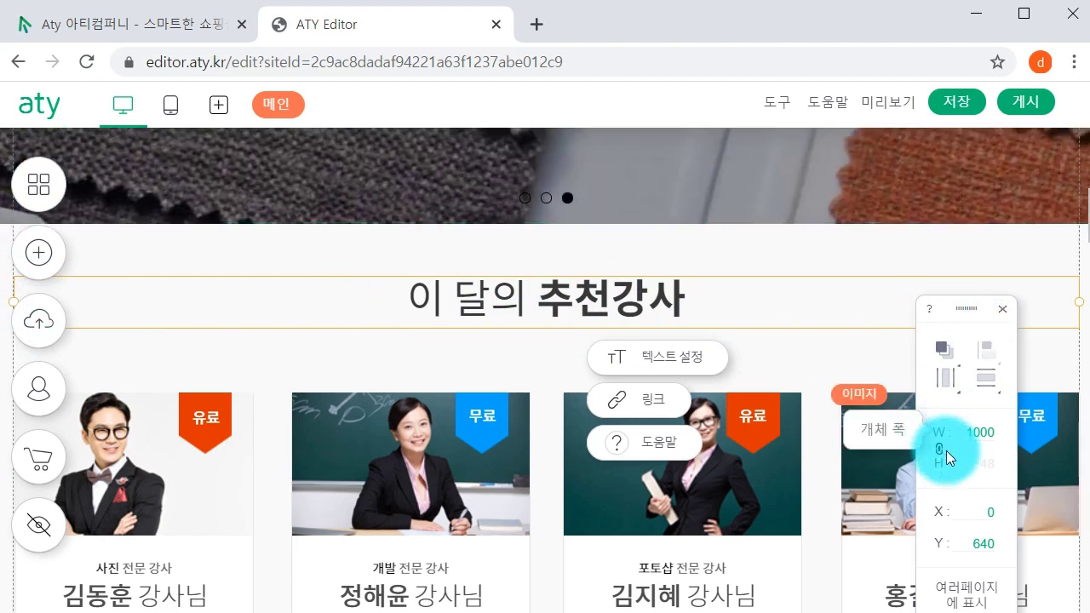
click(988, 464)
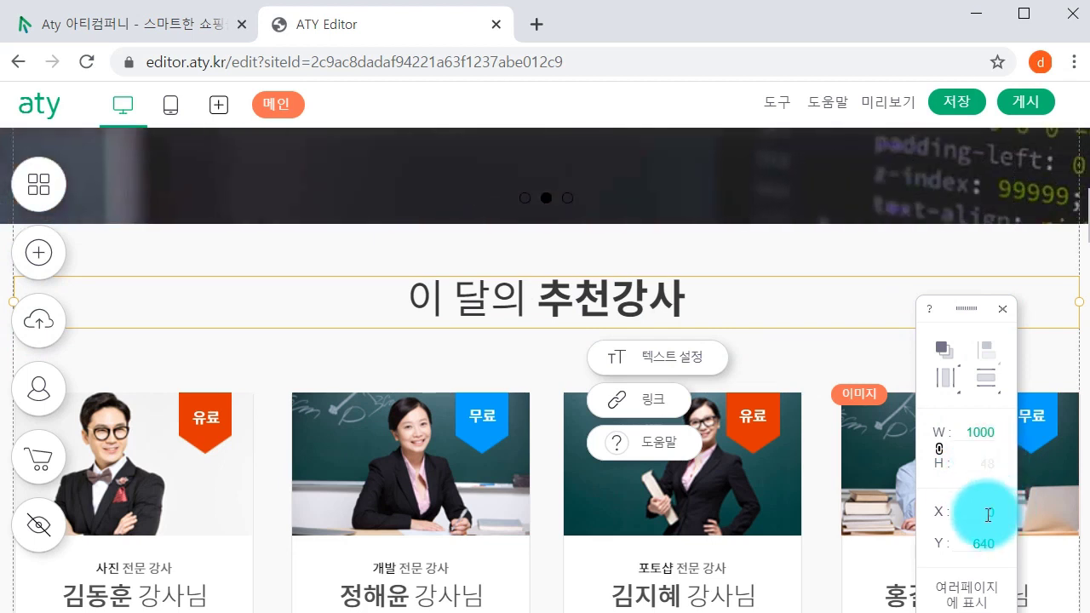
scroll(576, 401, up, 5)
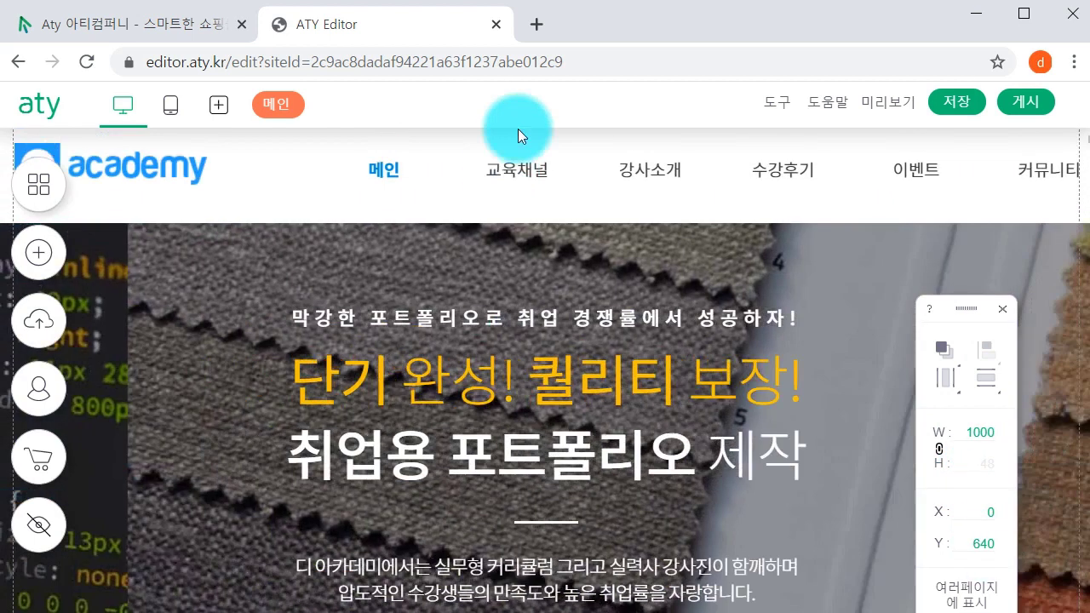
scroll(528, 170, down, 5)
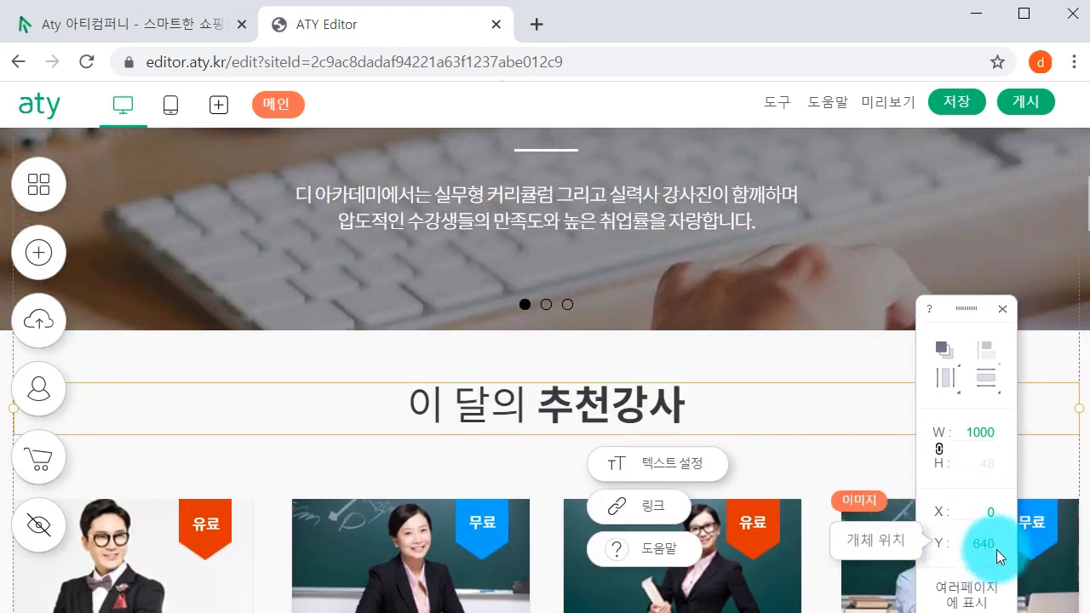
- Move the 이 달의 추천강사 title freehand to about X 56 and Y 666
click(613, 410)
drag(614, 410, 707, 414)
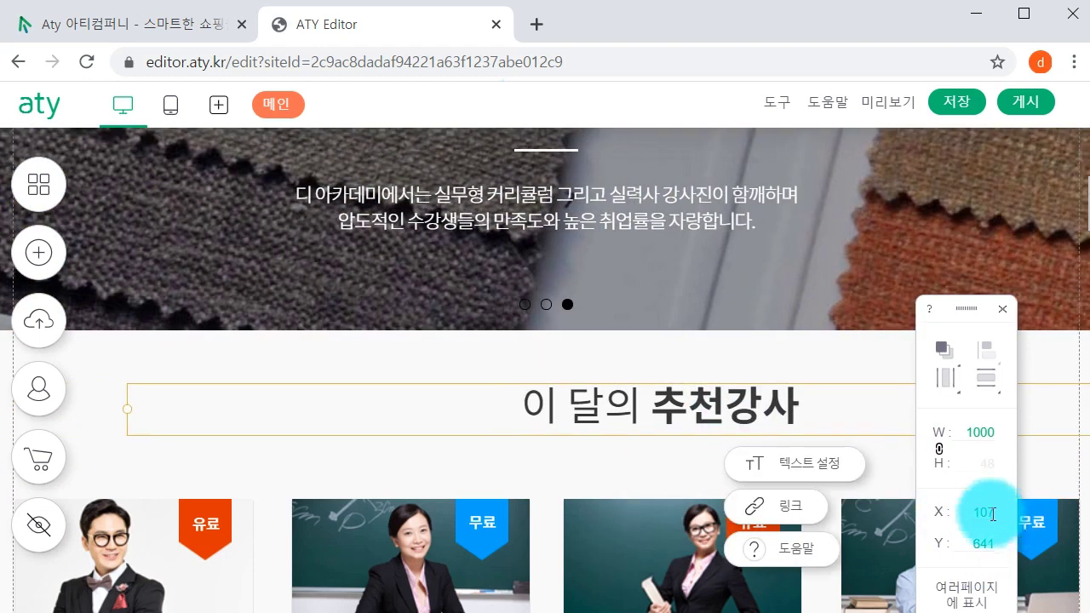
drag(732, 409, 1038, 527)
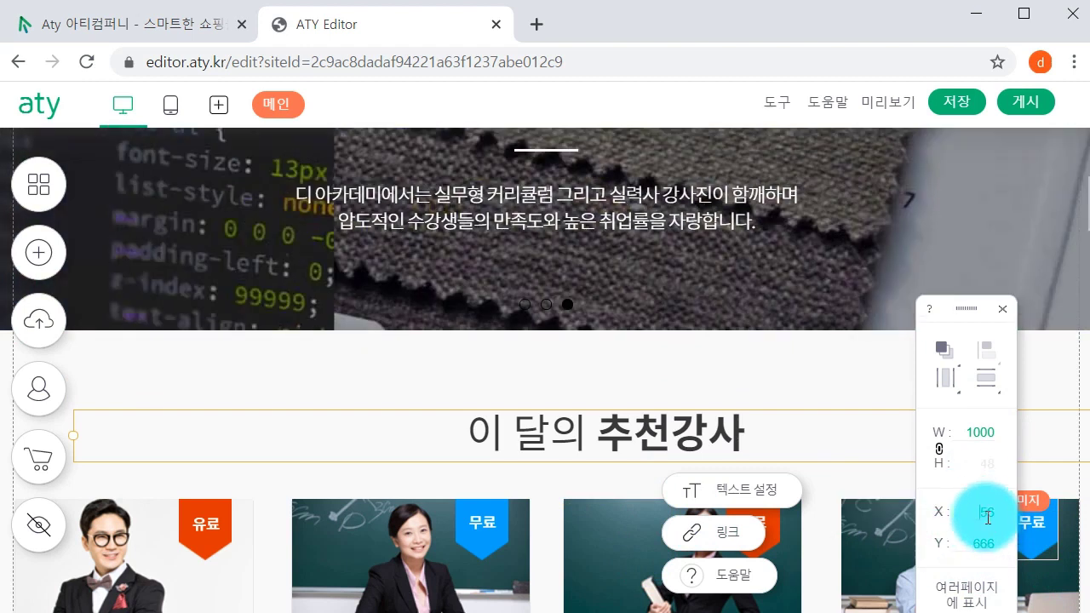
- Set the 이 달의 추천강사 title's position to X 0 and Y 600, then change Y to 650
double_click(973, 515)
text(0)
click(984, 544)
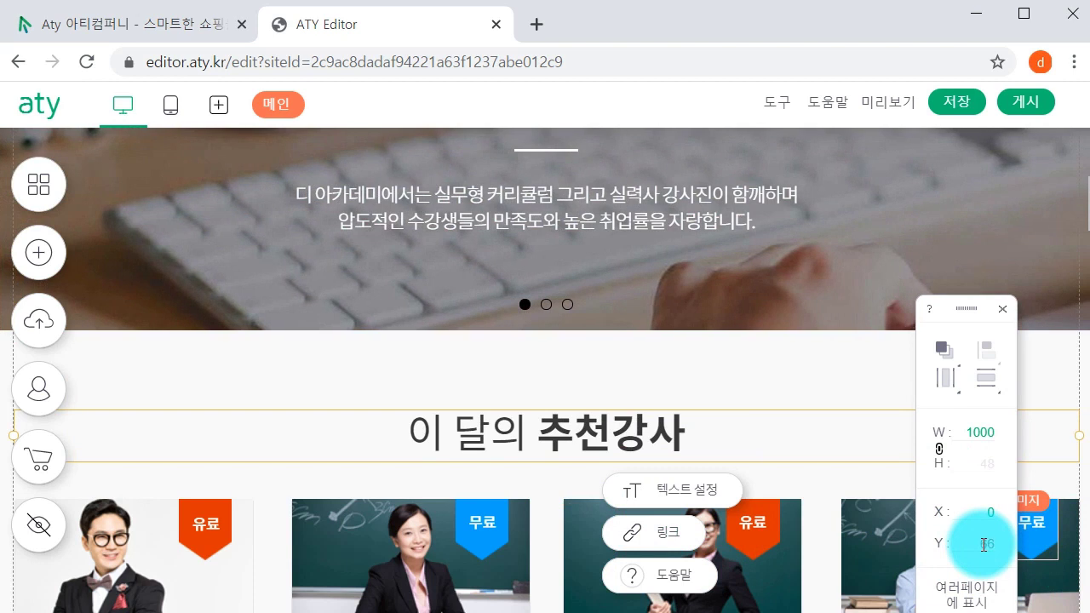
text(600)
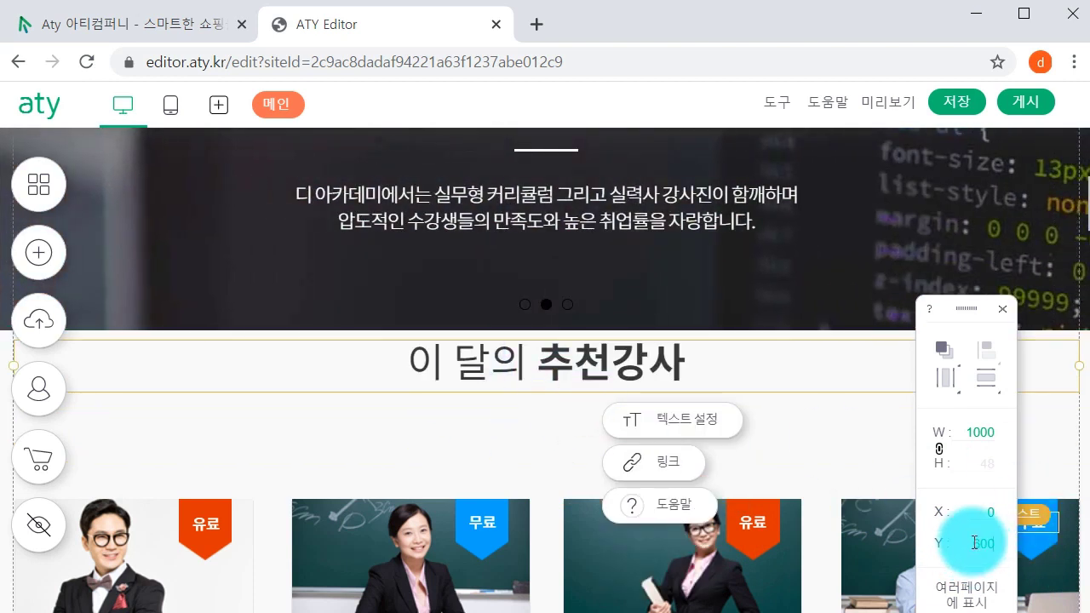
text(650)
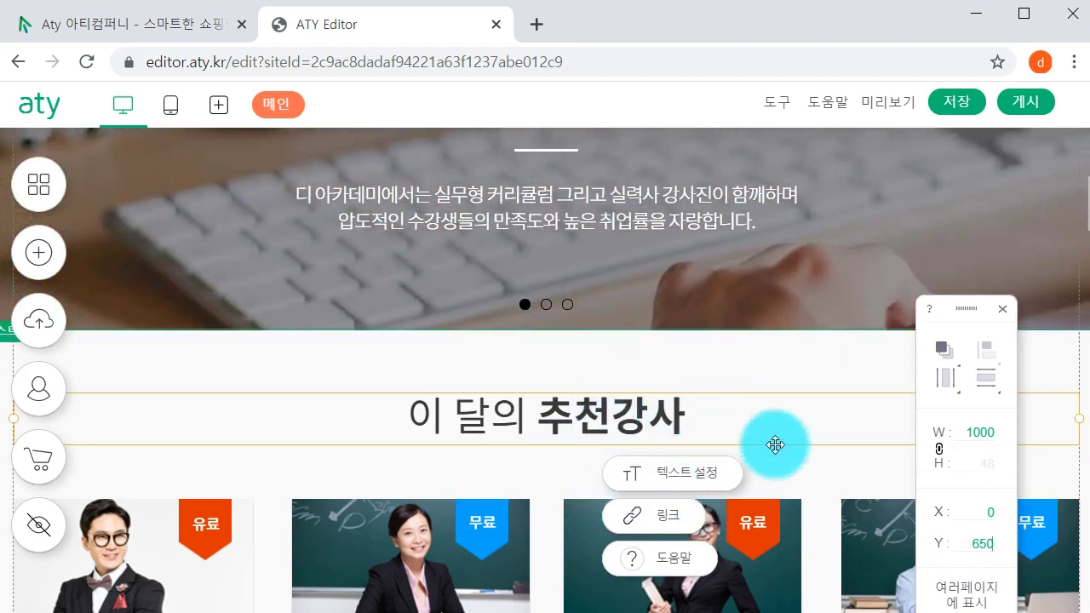
- Try the 정렬 function with only the 이 달의 추천강사 title selected
click(988, 352)
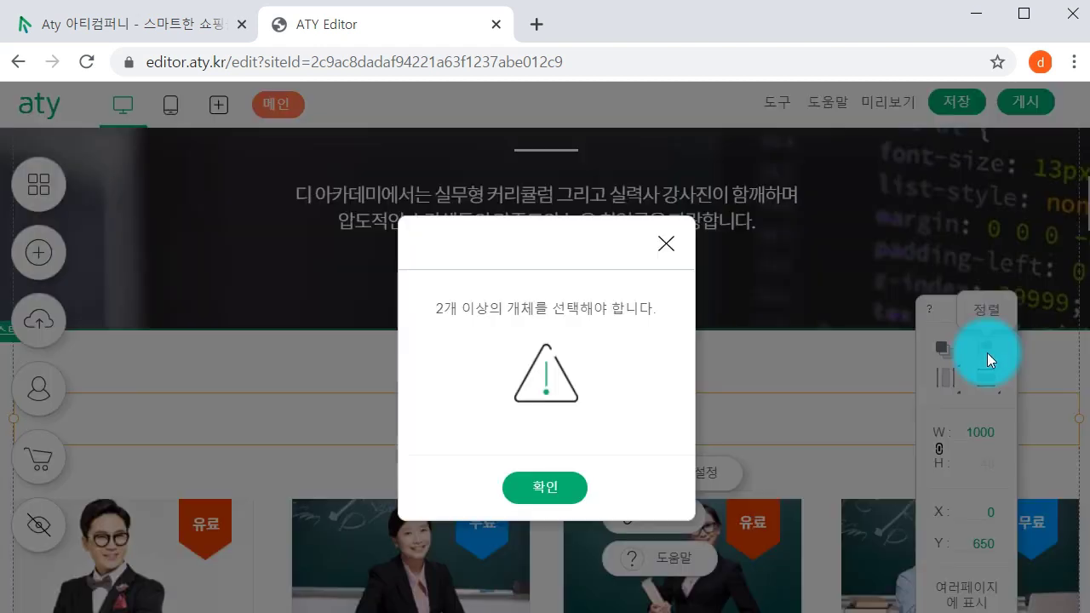
click(572, 484)
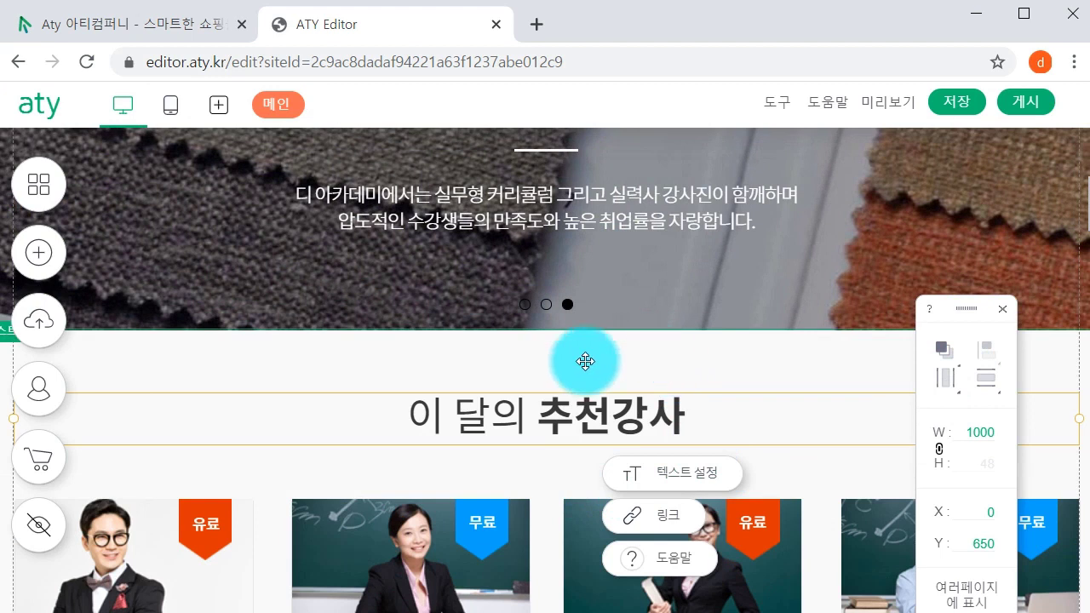
- Select the main slideshow together with the 취업용 포트폴리오 제작 text and apply 오른쪽 기준 정렬 to them
click(546, 286)
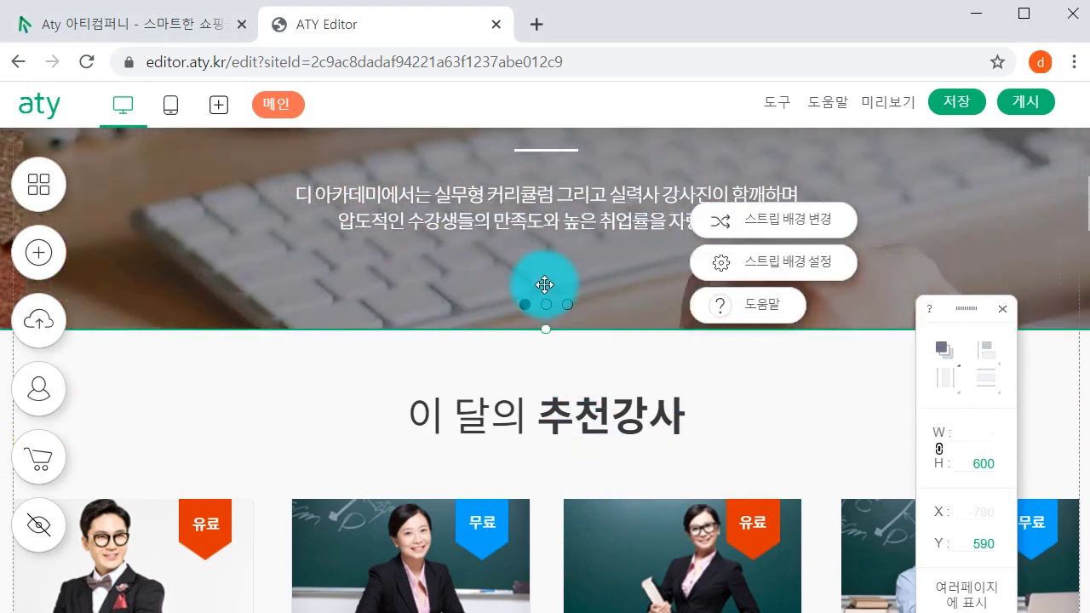
scroll(546, 286, up, 3)
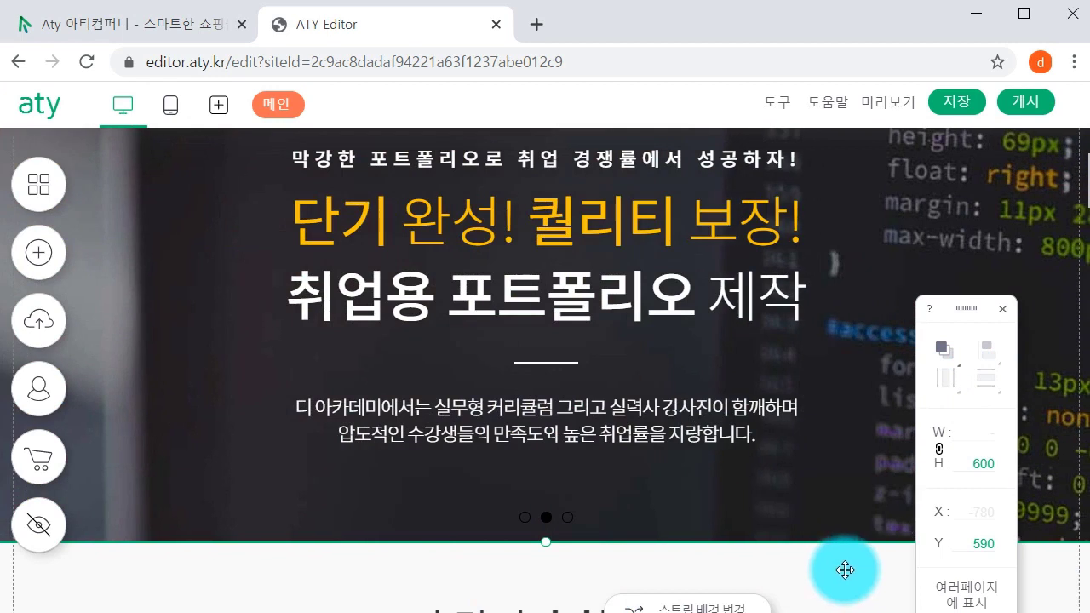
click(668, 425)
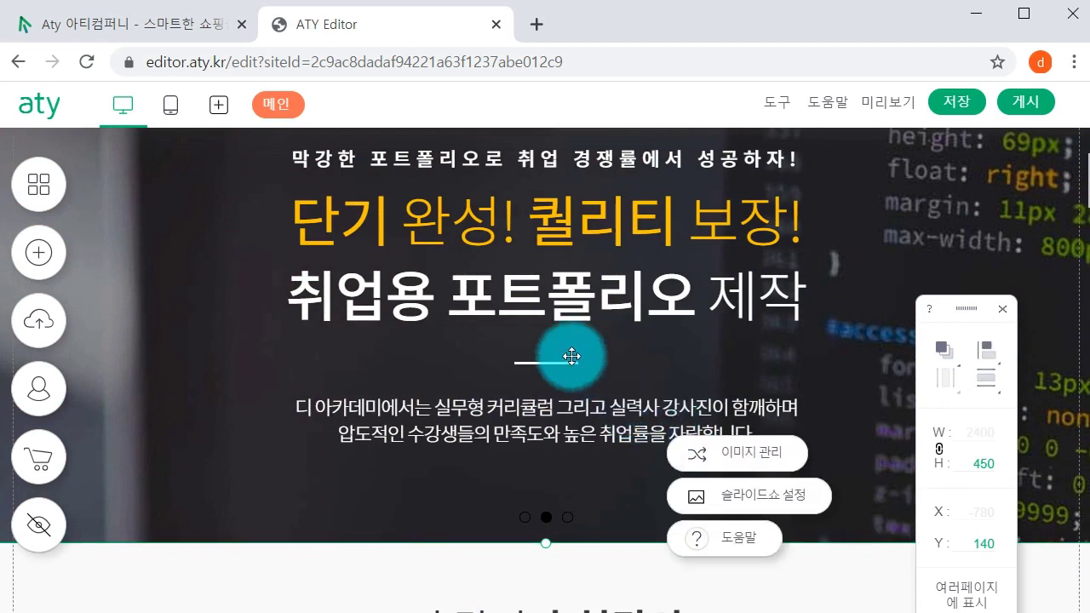
scroll(623, 285, up, 3)
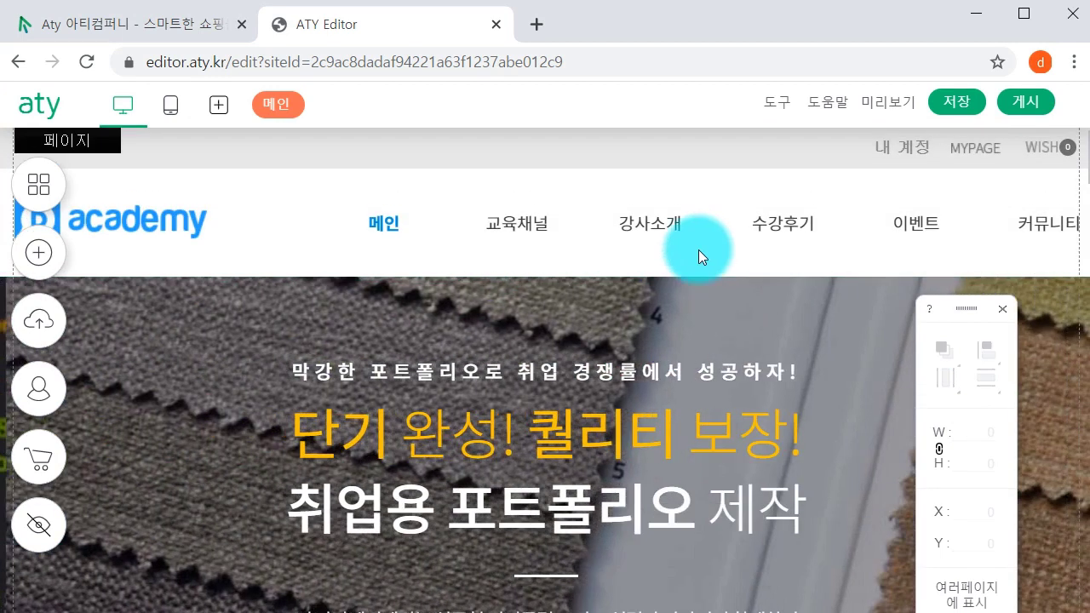
click(626, 439)
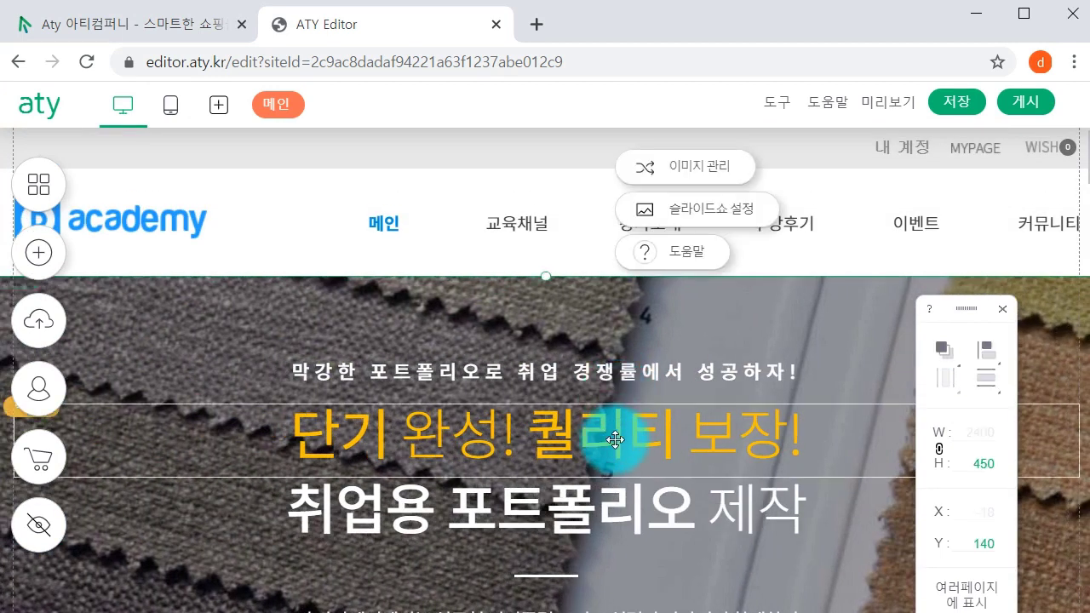
click(619, 499)
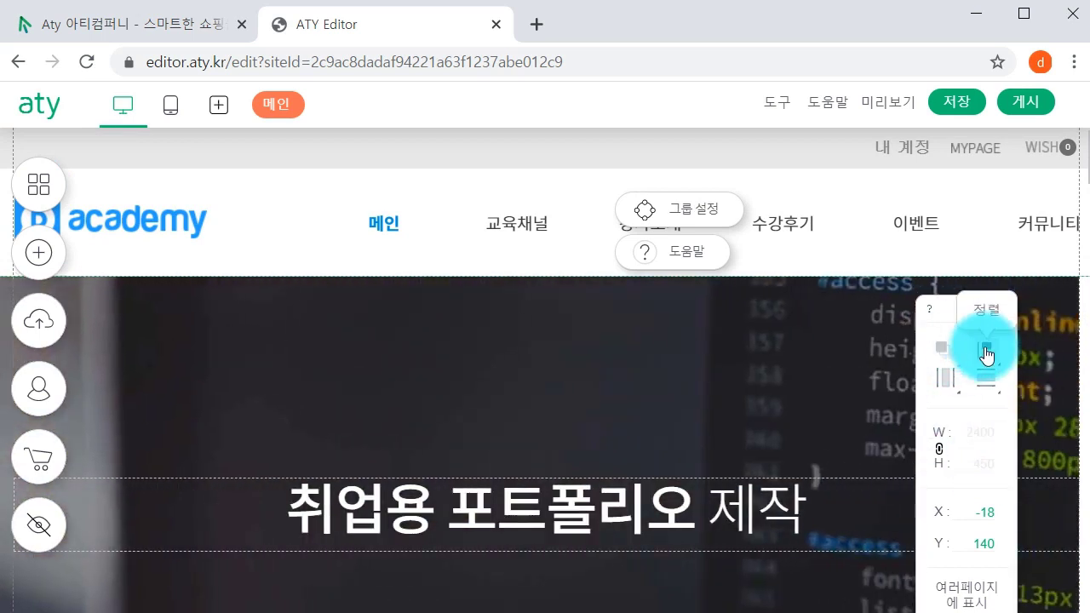
click(986, 352)
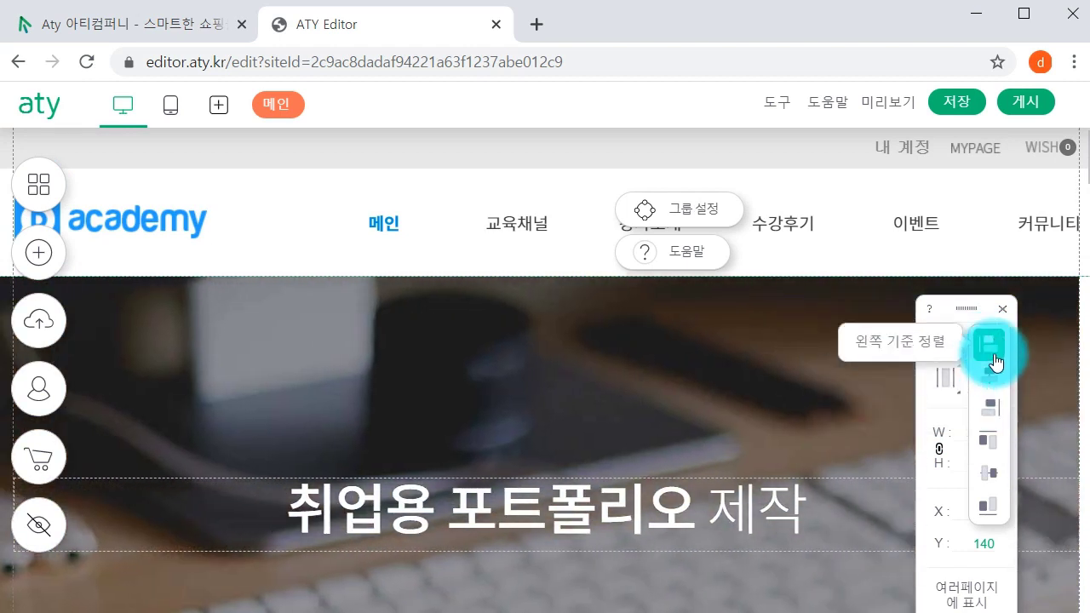
click(990, 407)
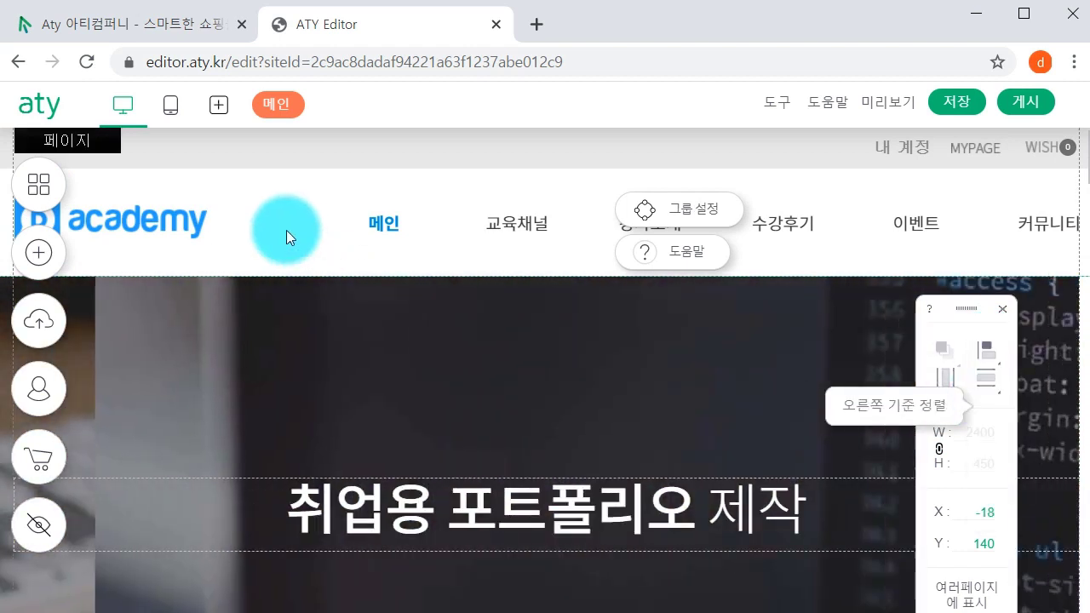
click(286, 230)
click(469, 477)
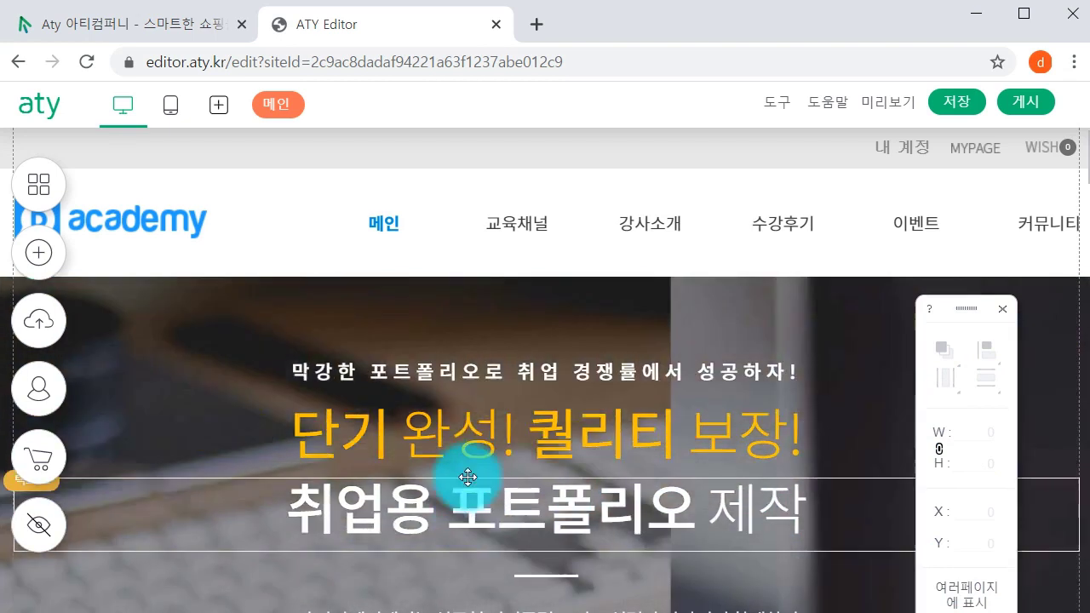
click(449, 430)
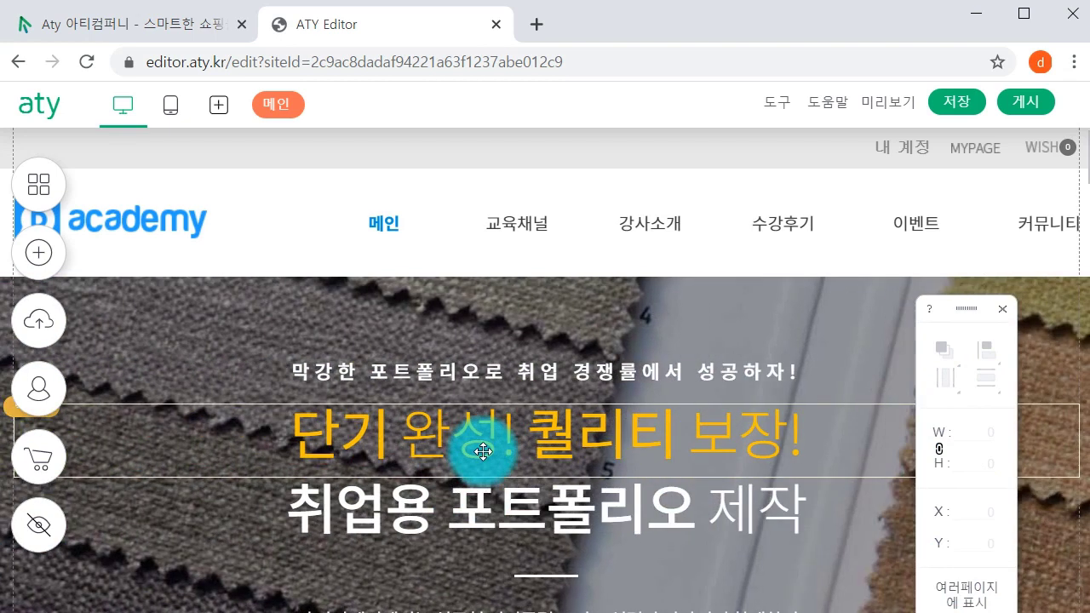
shift+click(492, 512)
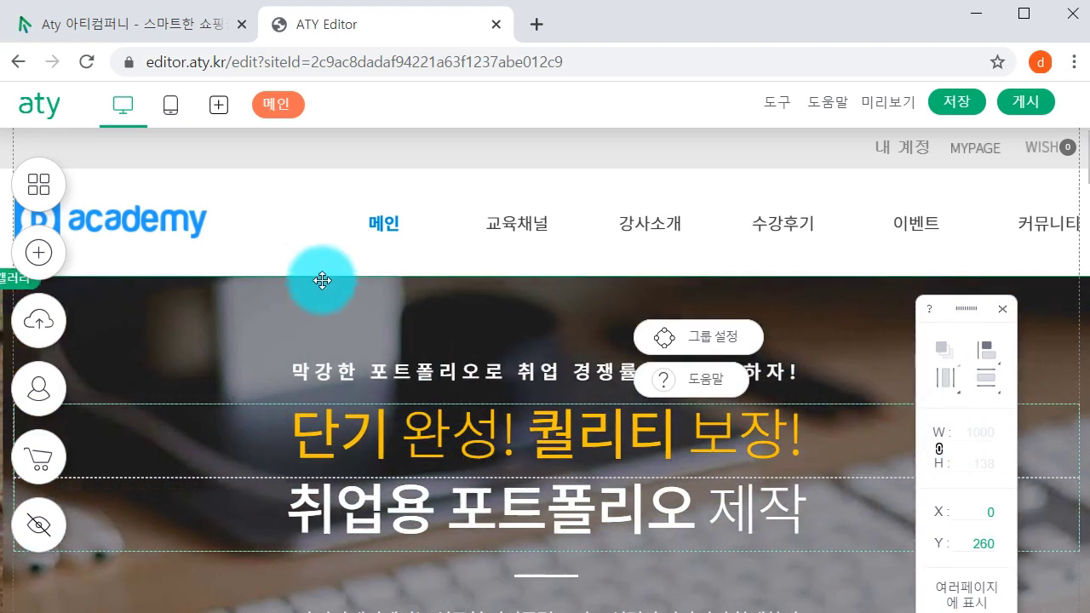
click(320, 255)
- Select the 단기 완성! 퀄리티 보장! and 취업용 포트폴리오 제작 text lines together and apply 왼쪽 기준 정렬
click(466, 441)
click(639, 436)
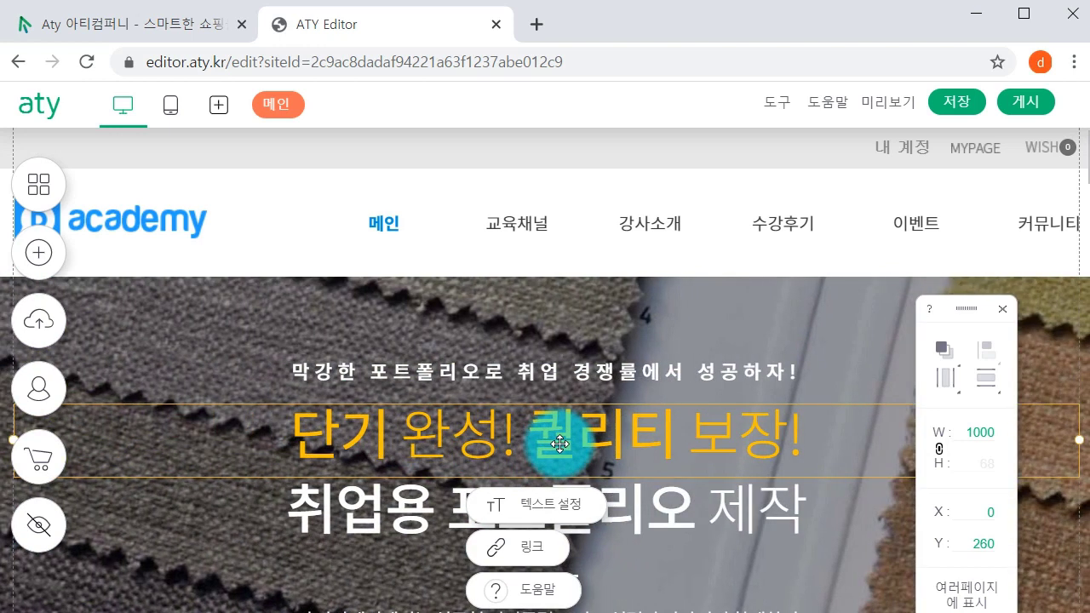
click(380, 499)
shift+click(381, 499)
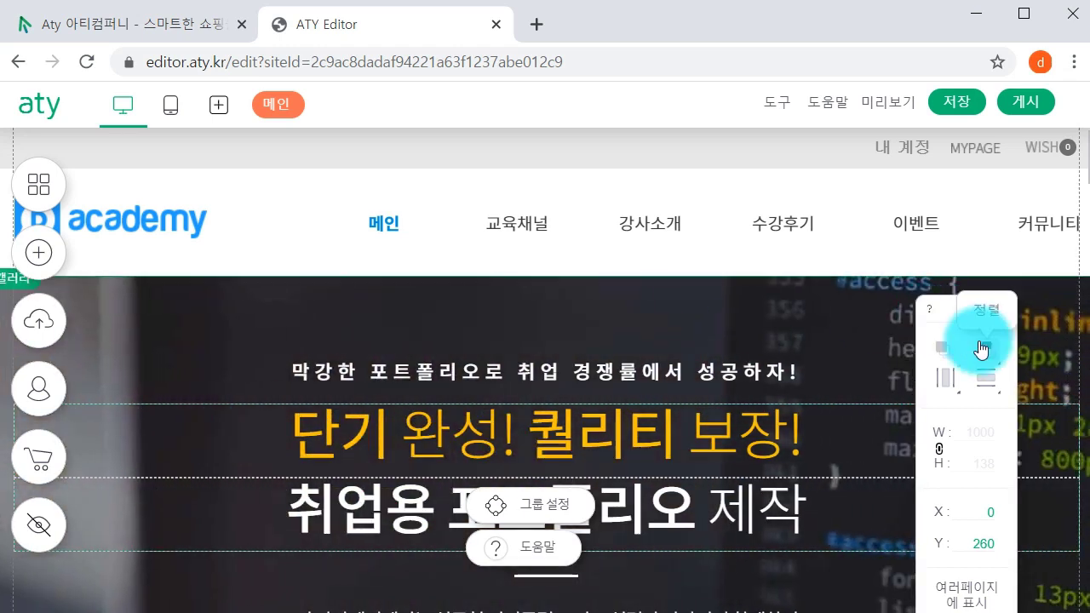
click(982, 349)
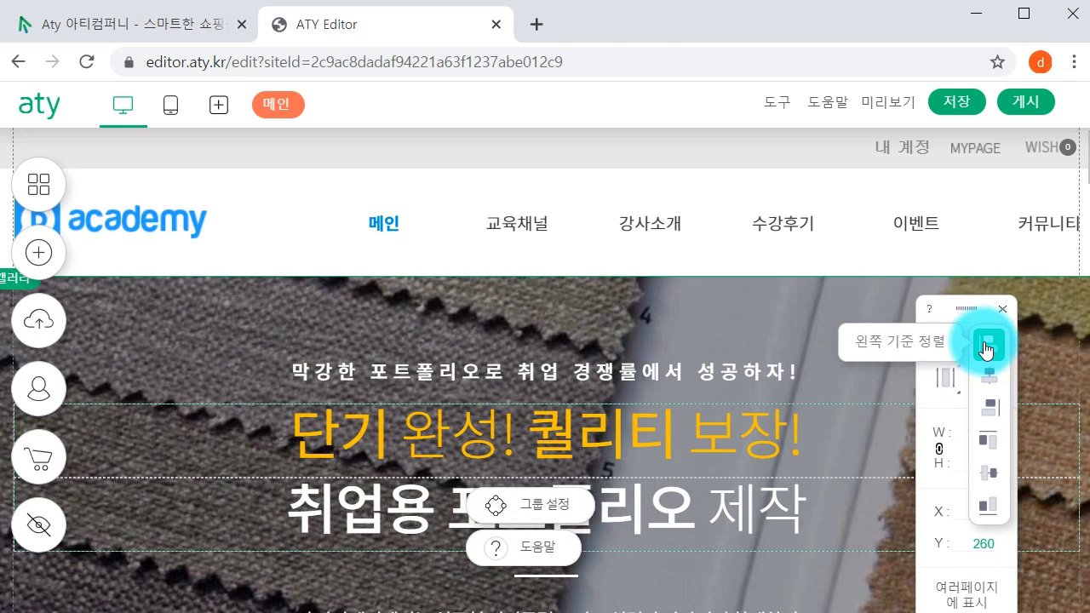
click(986, 346)
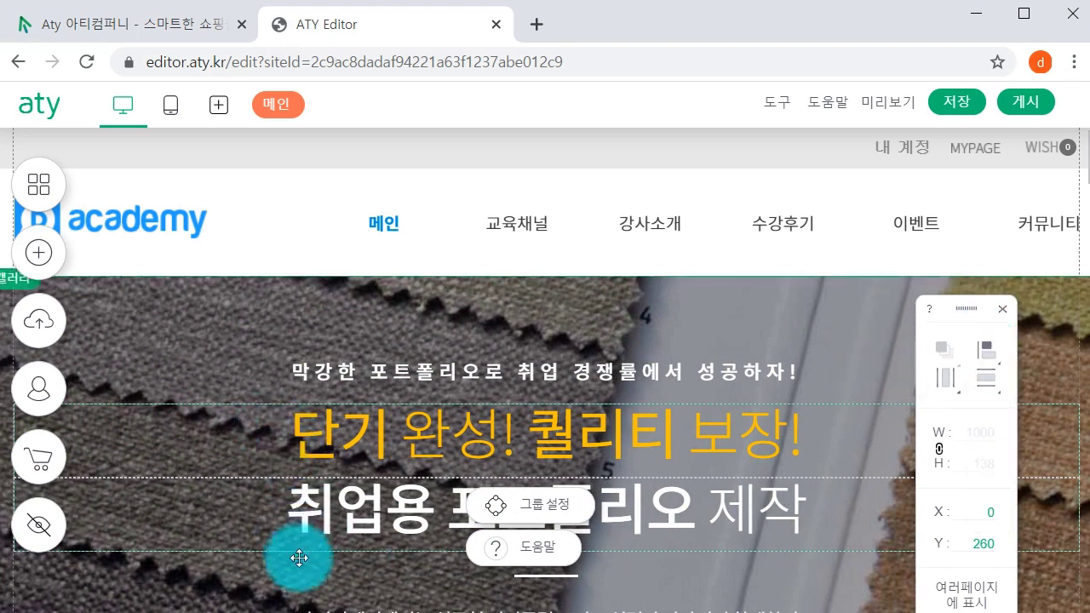
- Apply 가운데 세로 정렬 to the two selected slideshow headline lines
click(645, 374)
click(982, 349)
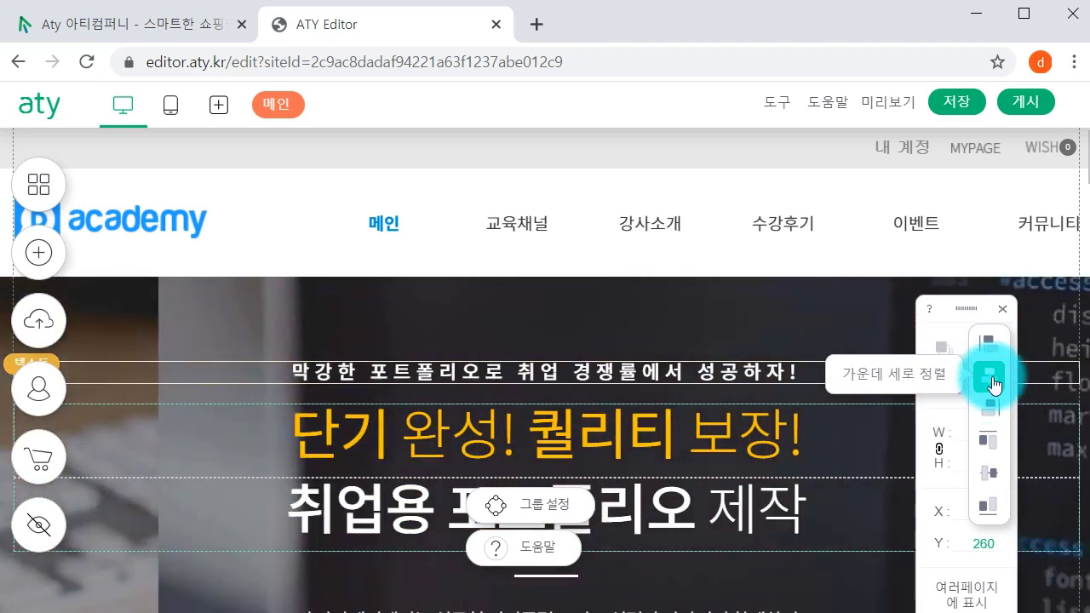
click(991, 378)
click(617, 573)
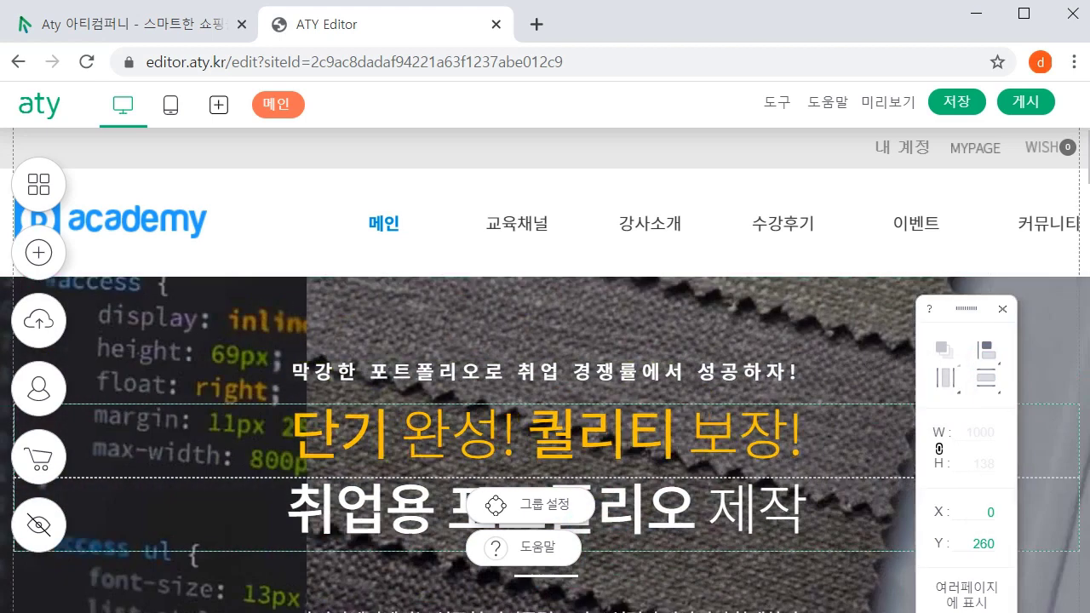
click(994, 363)
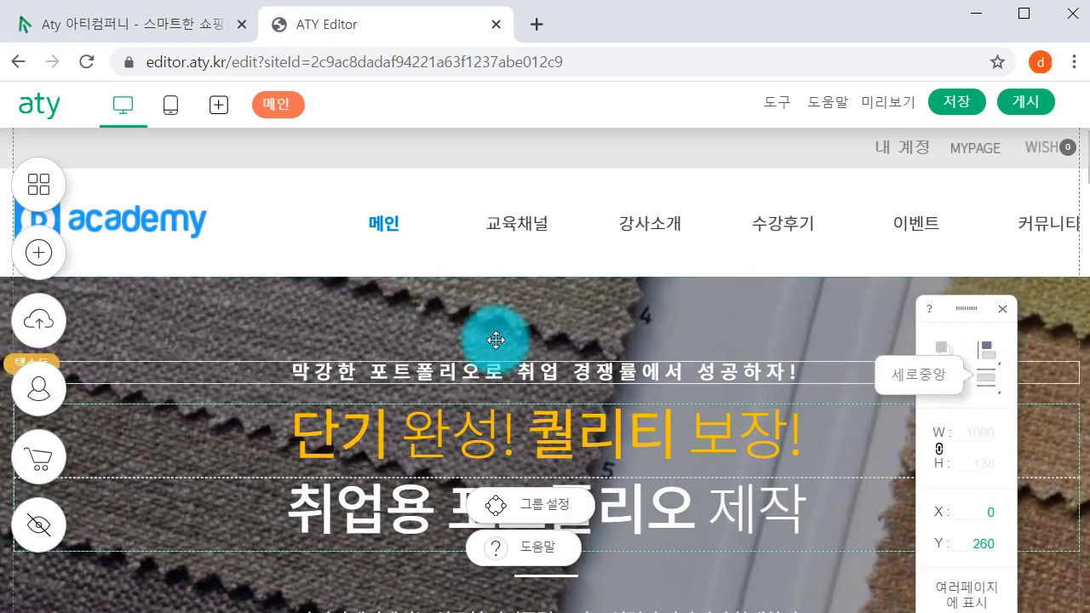
- Reselect both slideshow headline lines and go through the 정렬 options for them again
click(405, 264)
click(561, 426)
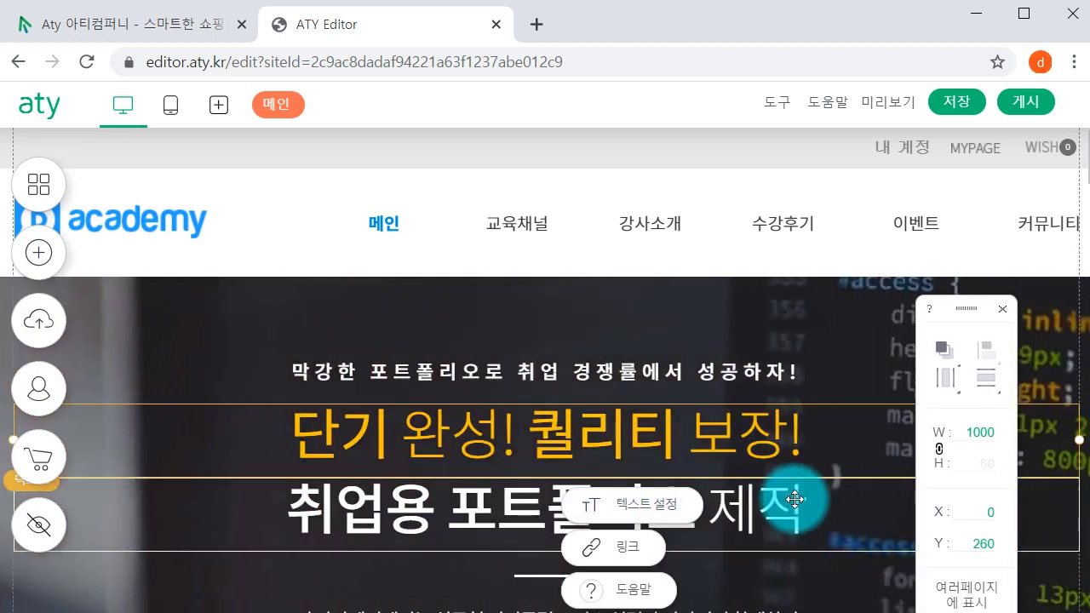
shift+click(792, 498)
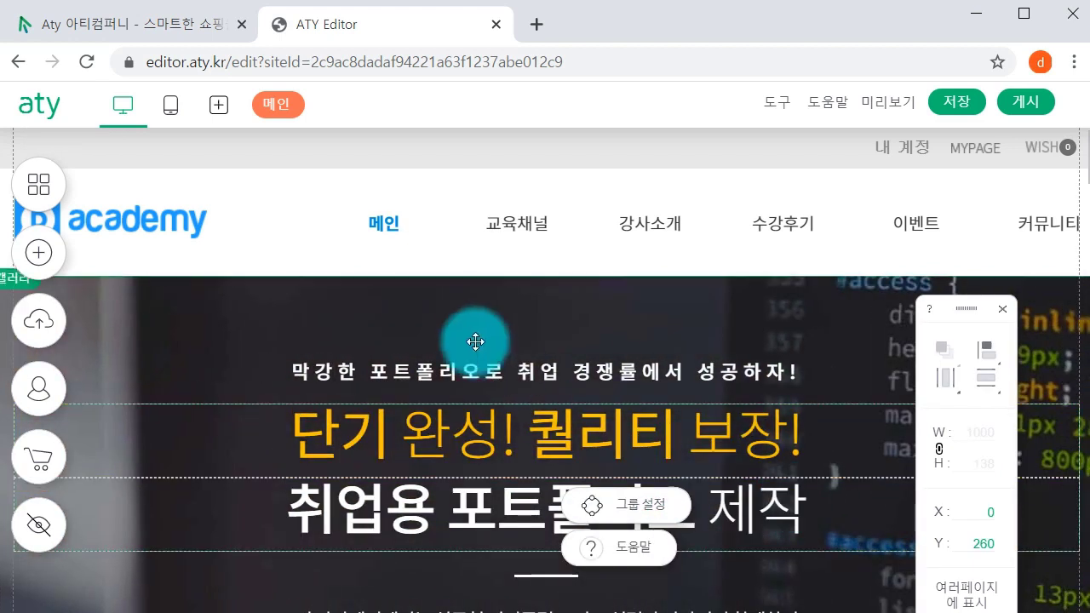
click(998, 350)
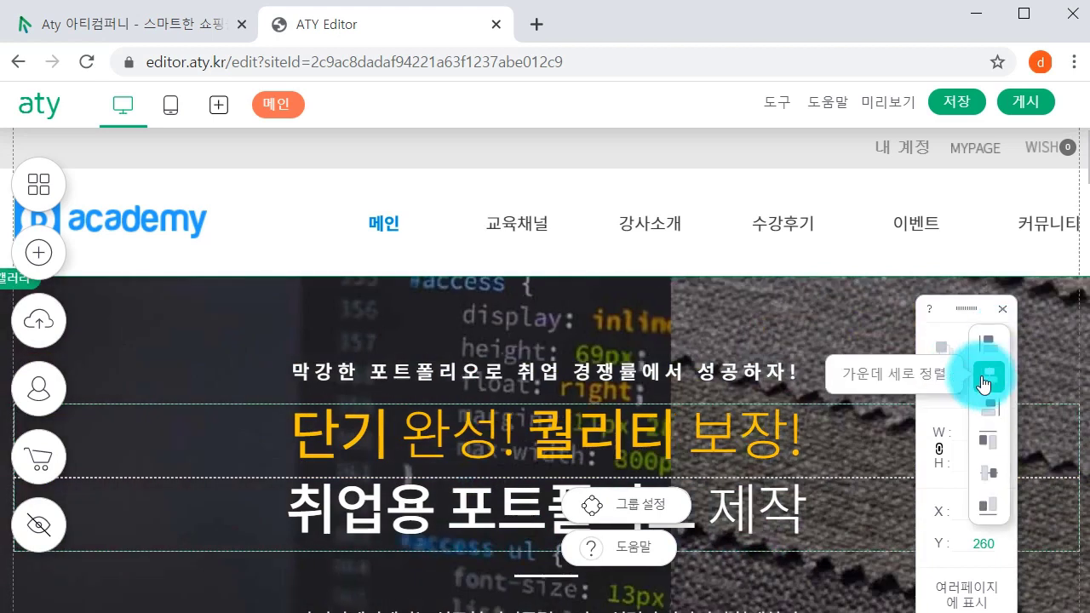
click(986, 349)
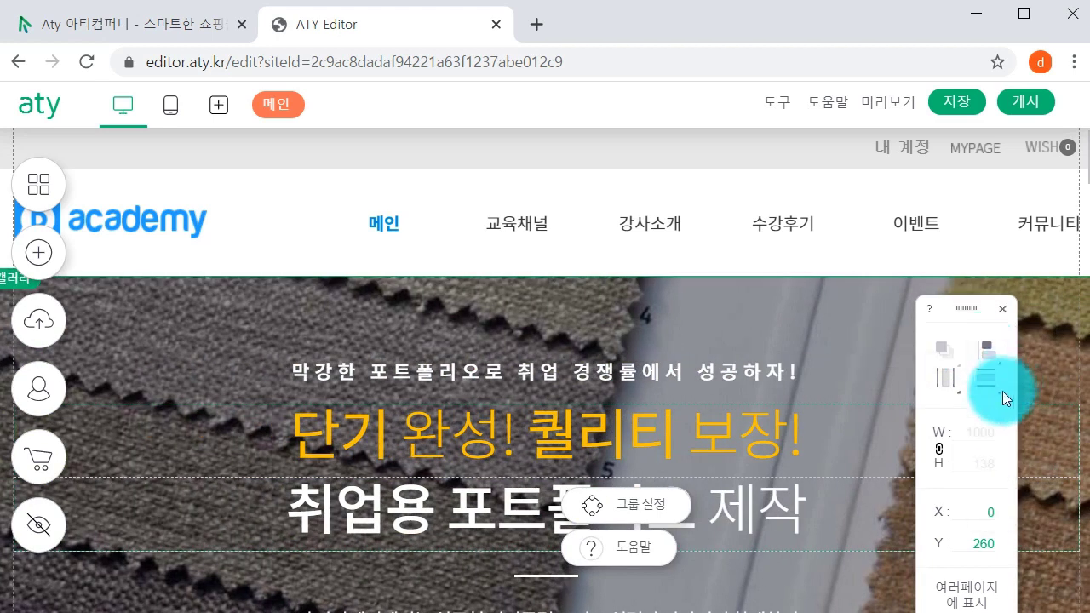
click(987, 351)
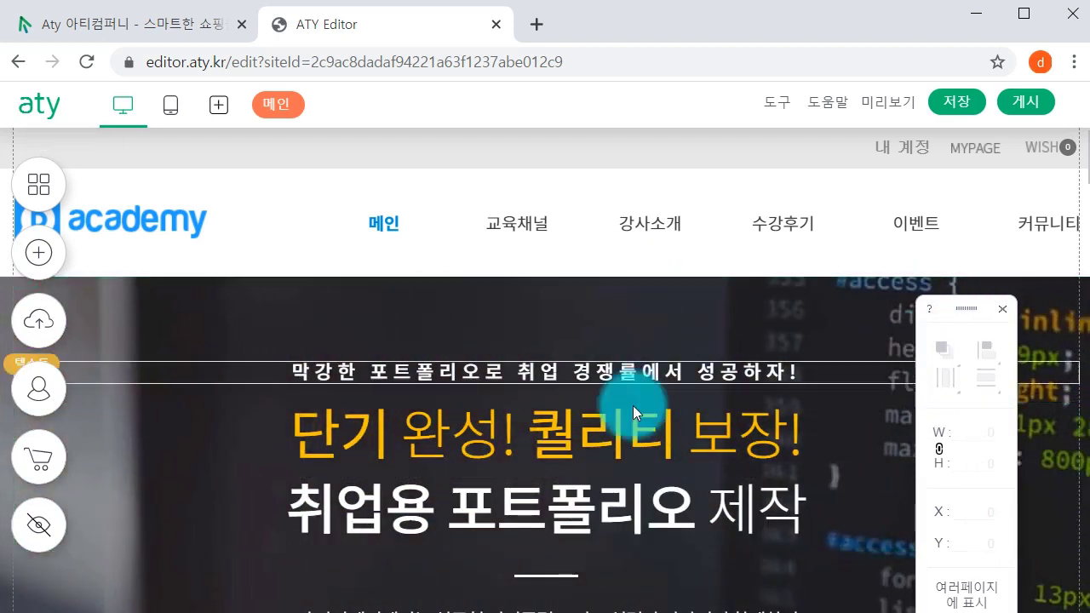
- Move the slideshow's white description text over the 이 달의 추천강사 title, at about X 114 and Y 645
scroll(637, 353, down, 4)
drag(550, 333, 678, 530)
- Send the white description text to the very back with 맨뒤로, and bring it back in front of the background
click(945, 349)
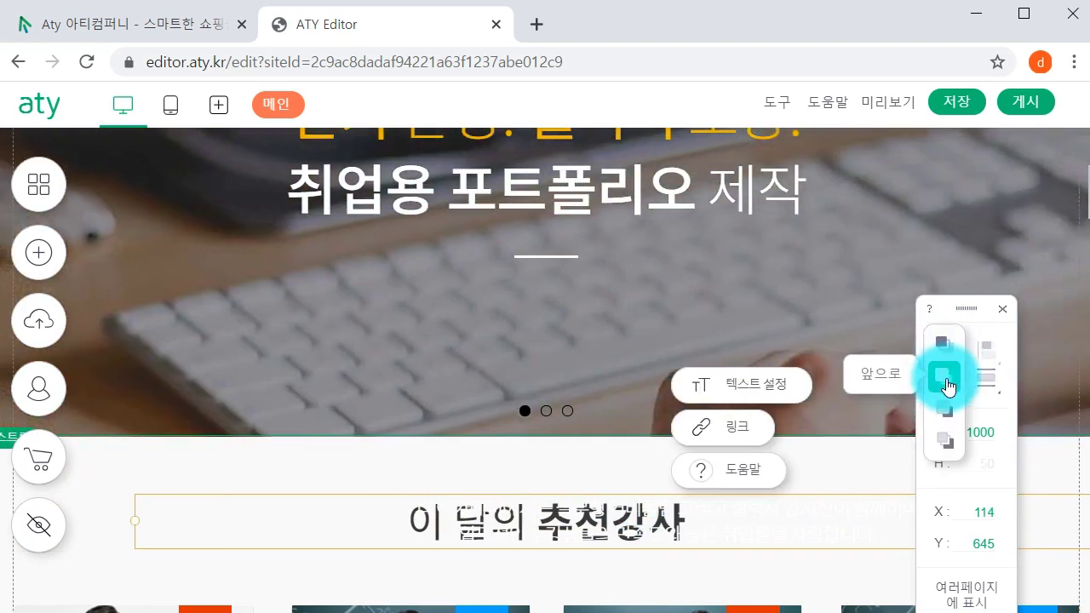
click(945, 438)
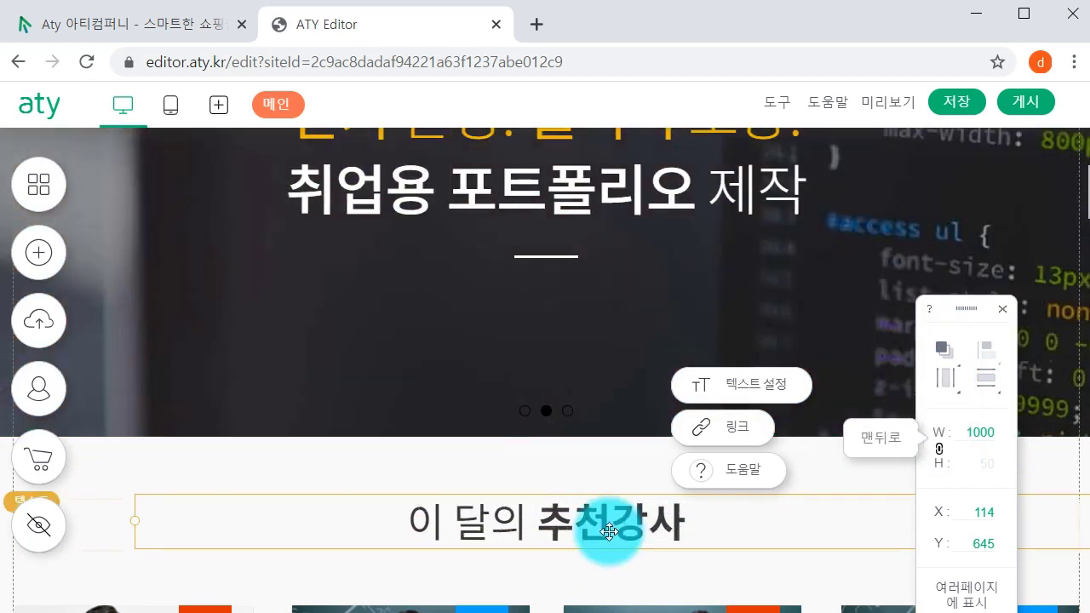
click(944, 349)
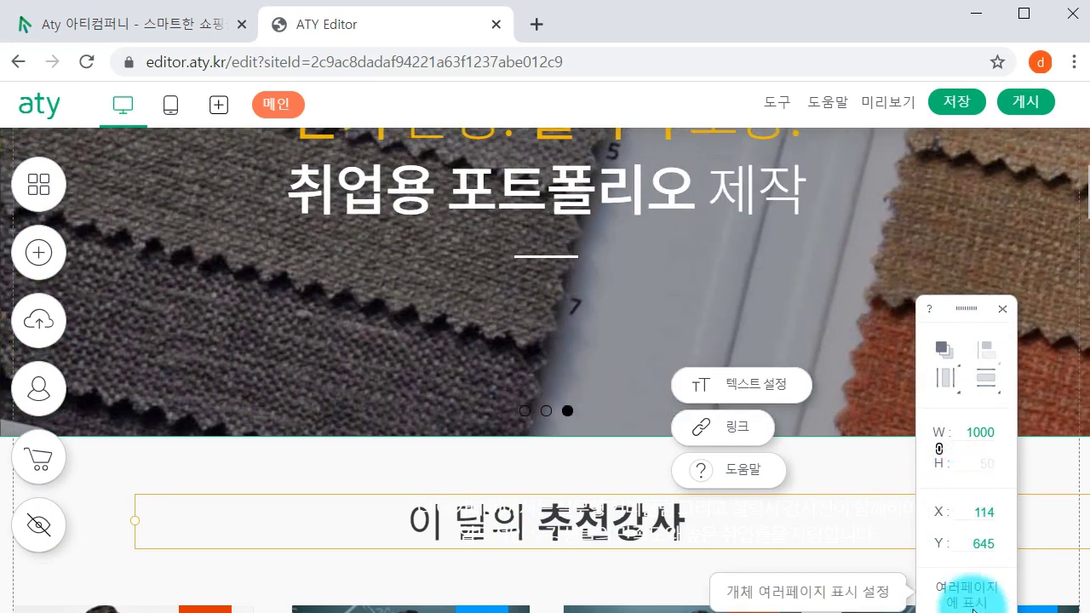
- Preview the site briefly and check the academy logo's multi-page display setting
drag(950, 305, 926, 211)
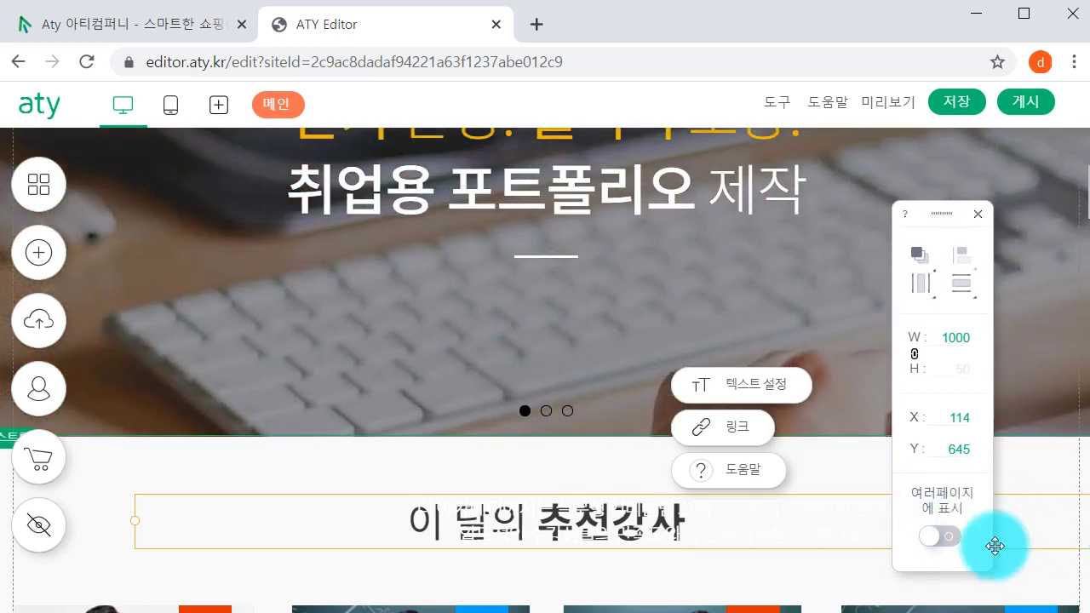
scroll(706, 341, up, 3)
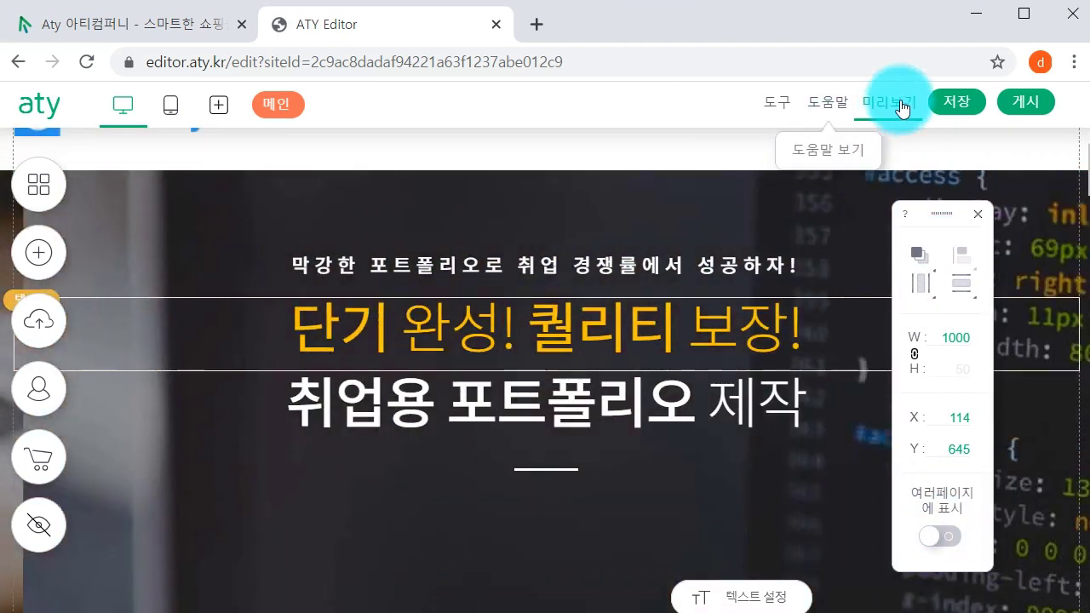
click(890, 112)
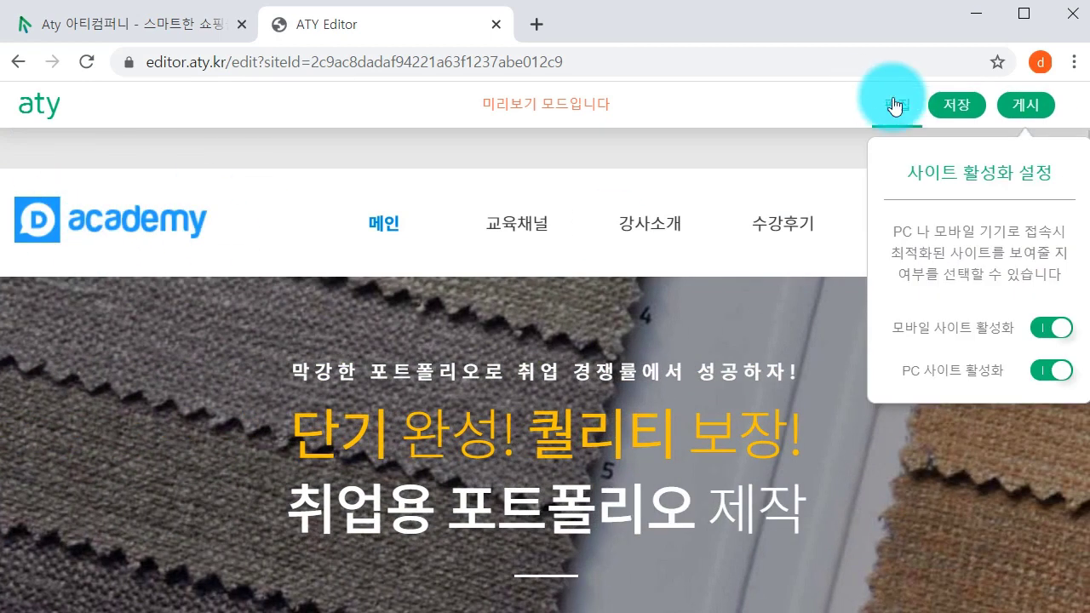
click(898, 104)
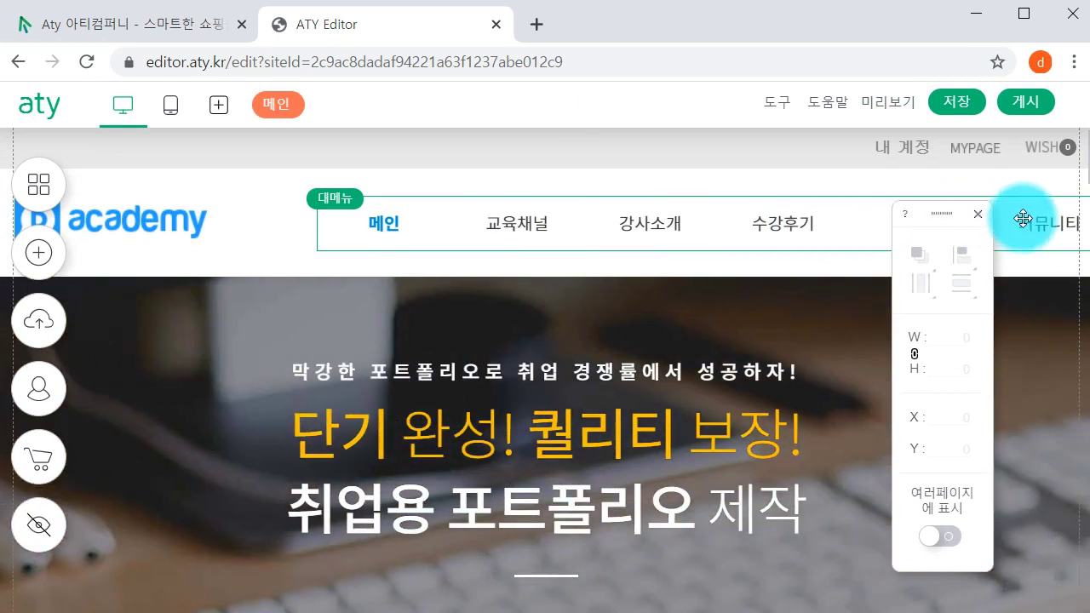
click(117, 220)
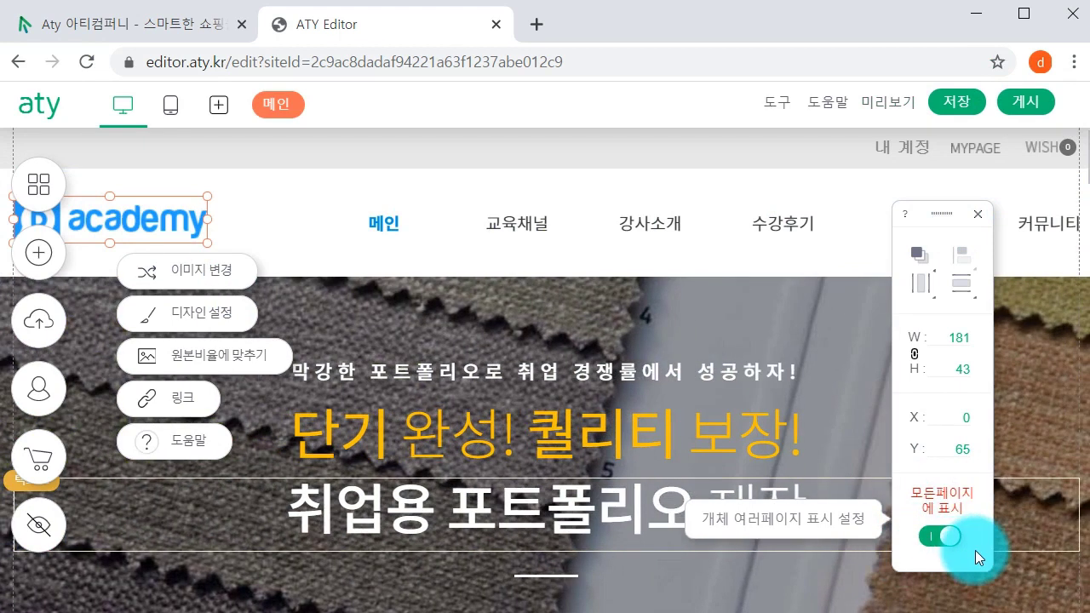
click(431, 315)
- Turn on 여러페이지에 표시 for the 편집디자인 button in the blue strip and add the top-level 수강후기 page
scroll(263, 263, down, 6)
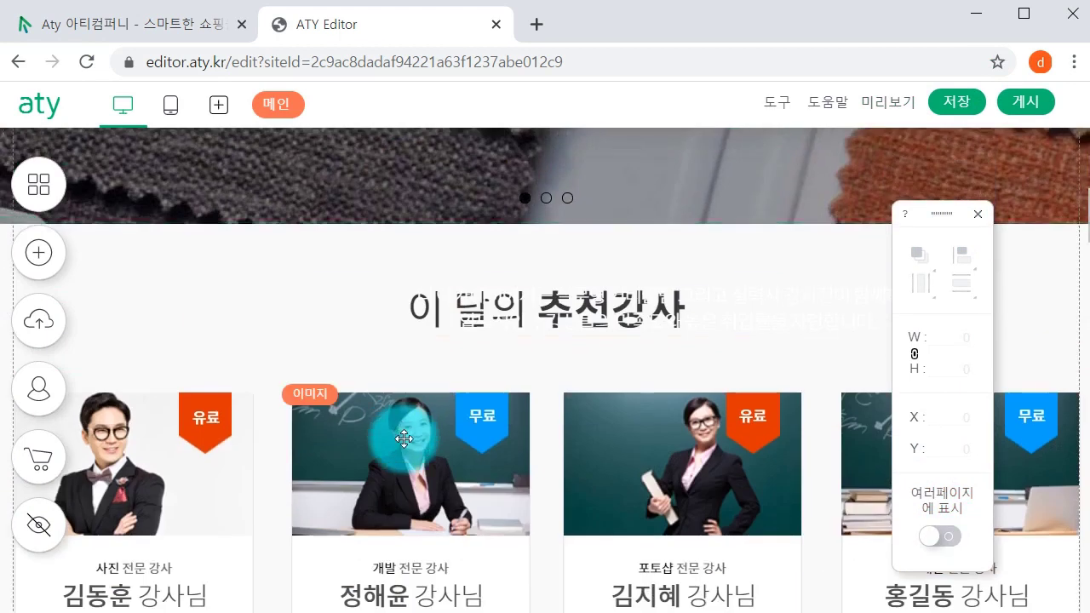
scroll(523, 400, up, 5)
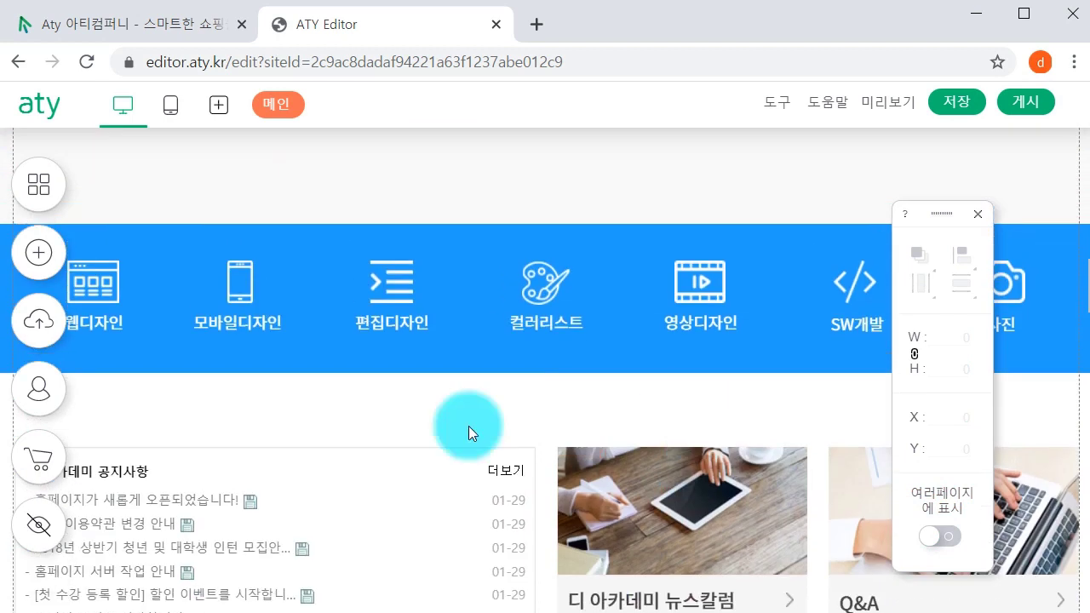
click(387, 300)
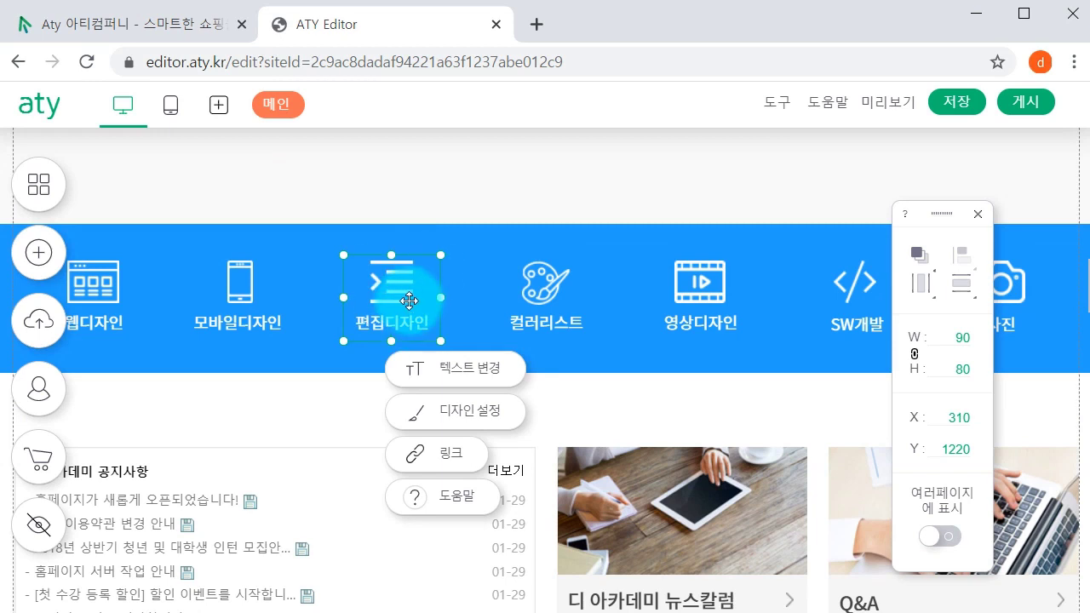
click(930, 535)
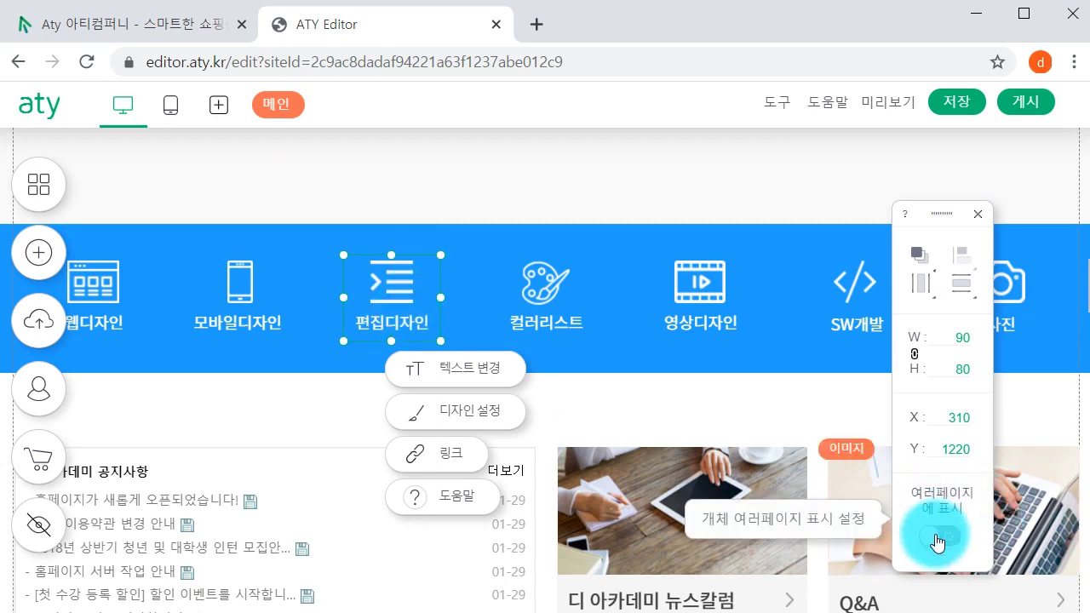
click(940, 539)
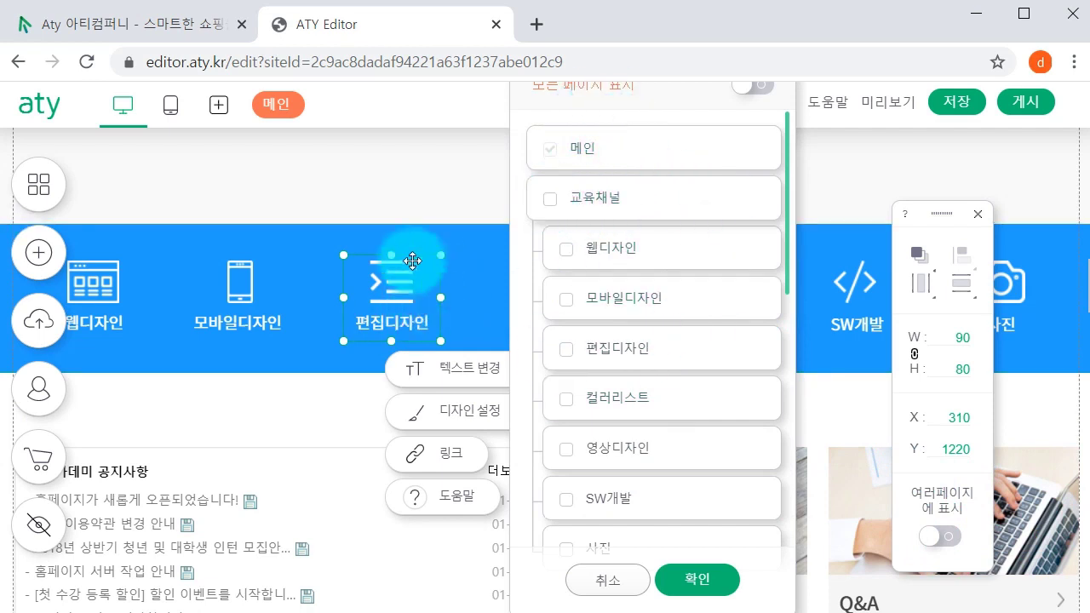
scroll(656, 349, down, 6)
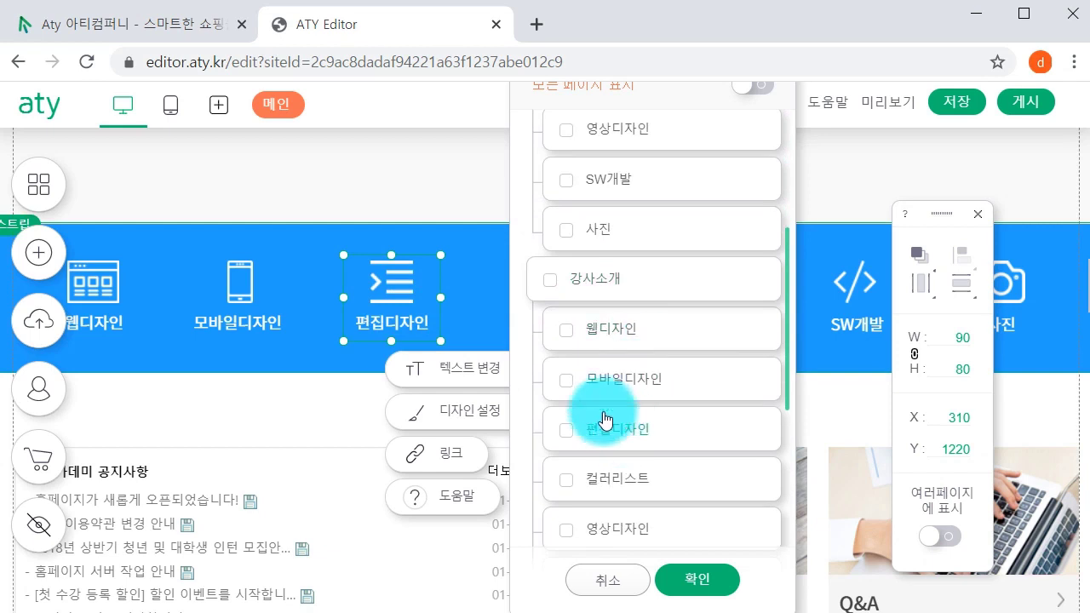
scroll(569, 446, down, 2)
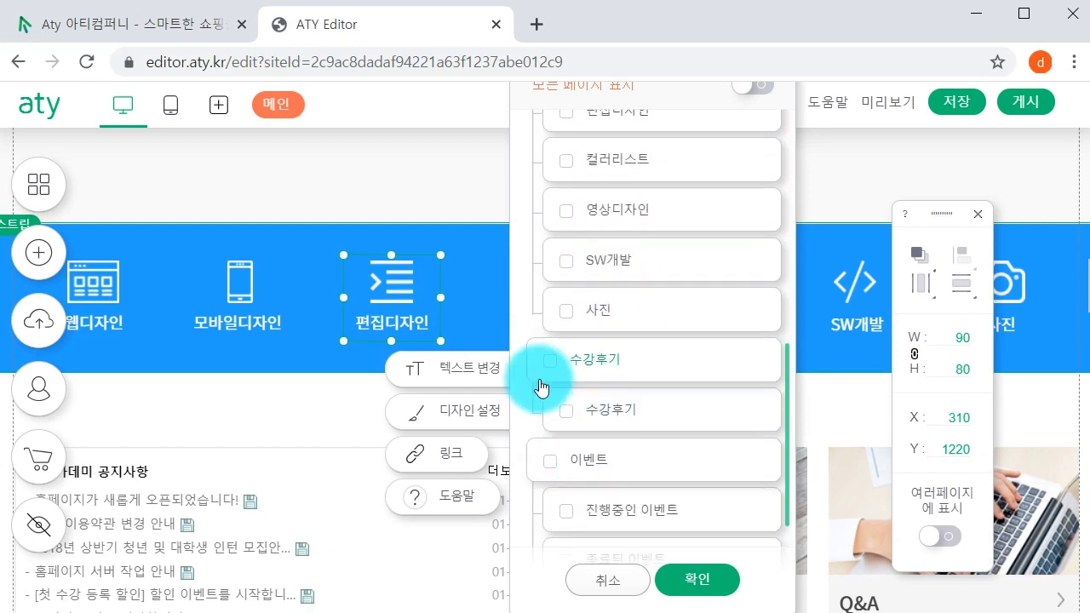
click(550, 377)
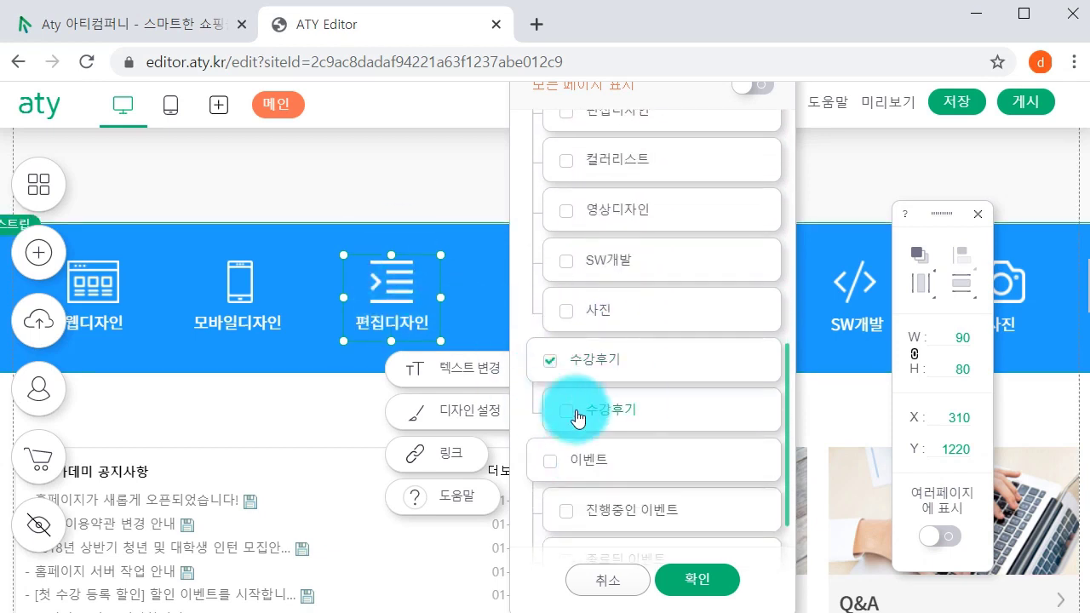
click(713, 580)
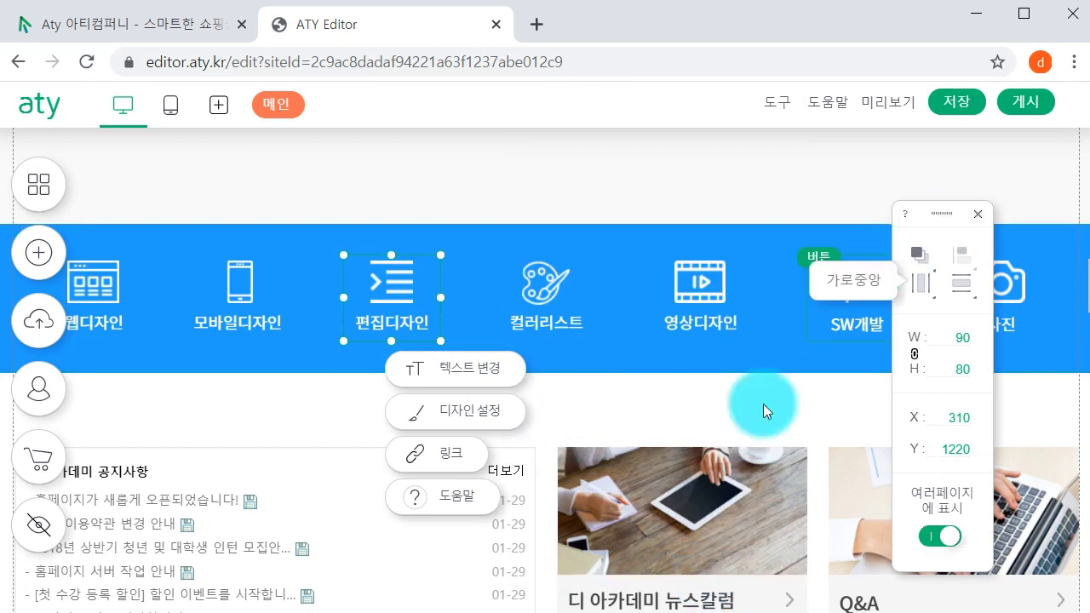
- Preview the site and examine the 수강후기 page down to its footer
click(867, 111)
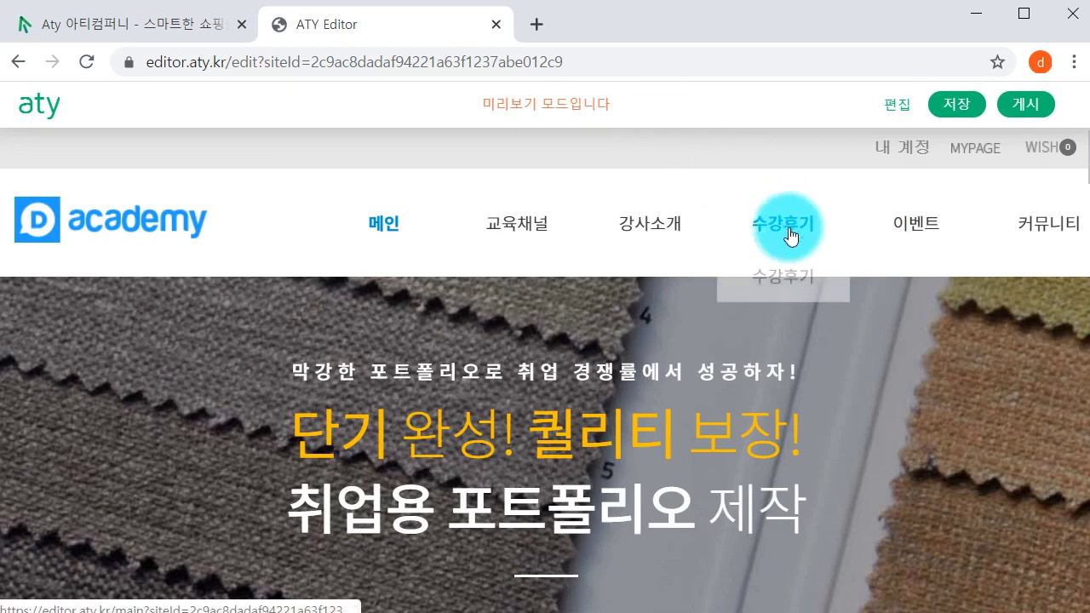
click(808, 237)
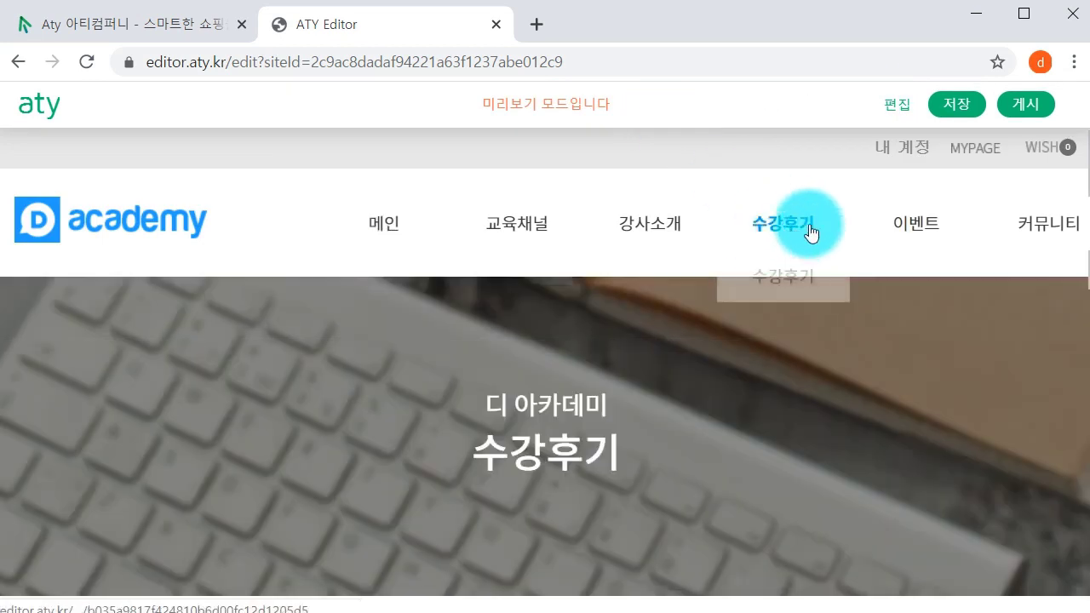
scroll(656, 468, down, 12)
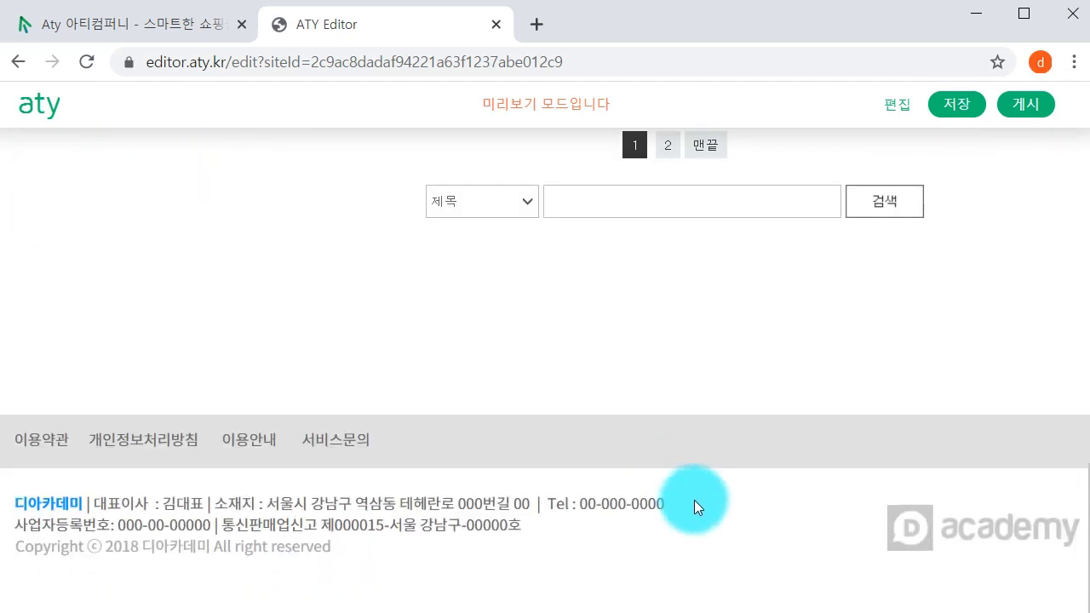
- Clear the white description text off the 이 달의 추천강사 heading and turn on 여러페이지에 표시 for that heading
scroll(694, 502, up, 10)
scroll(793, 211, down, 3)
scroll(883, 163, up, 3)
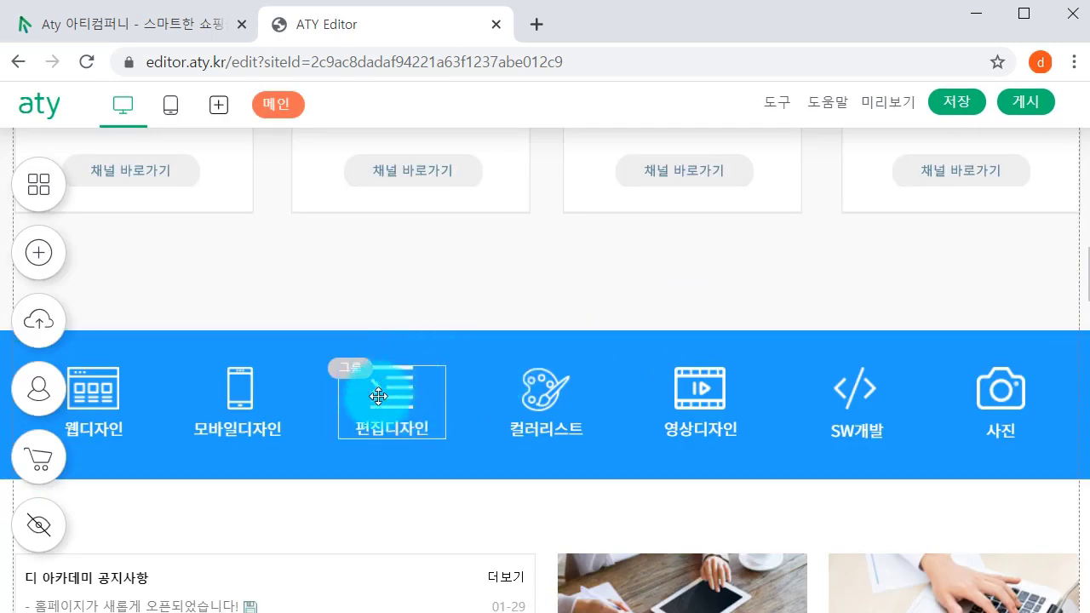
scroll(530, 292, up, 5)
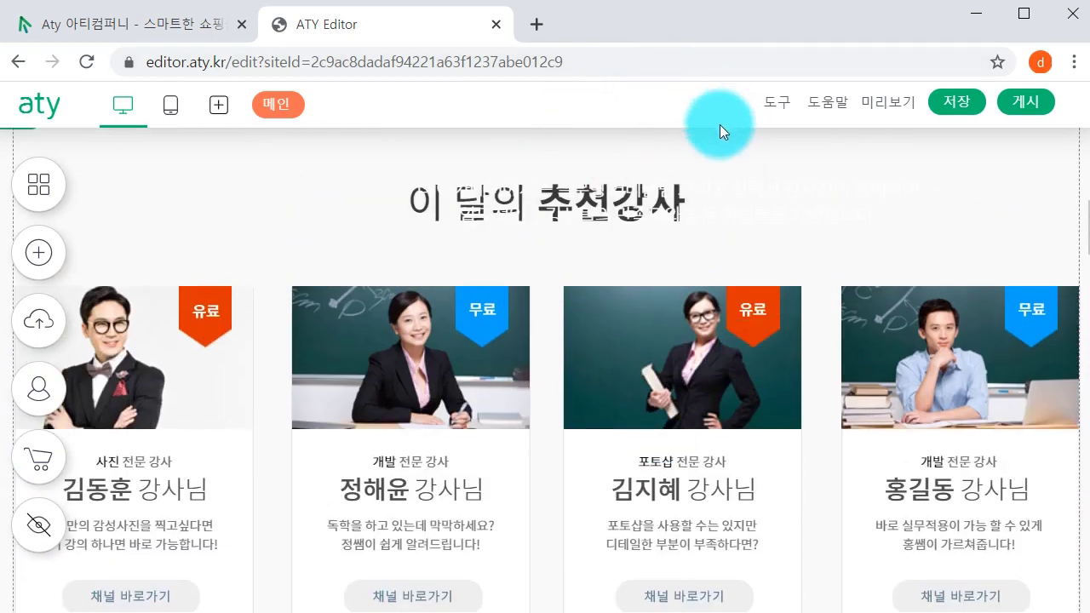
scroll(742, 200, down, 5)
scroll(752, 210, up, 6)
click(656, 327)
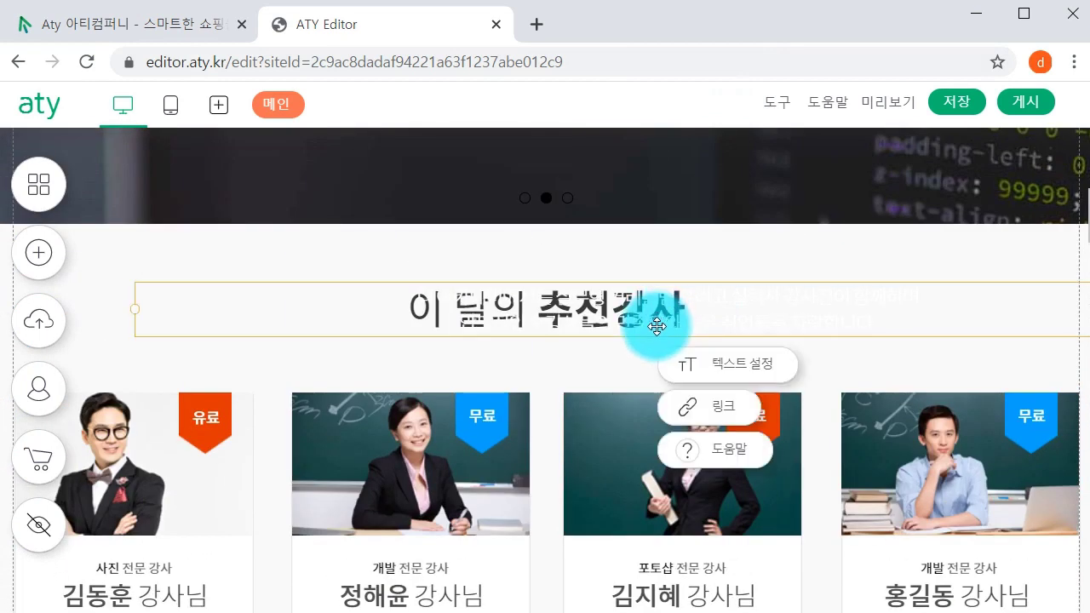
click(616, 318)
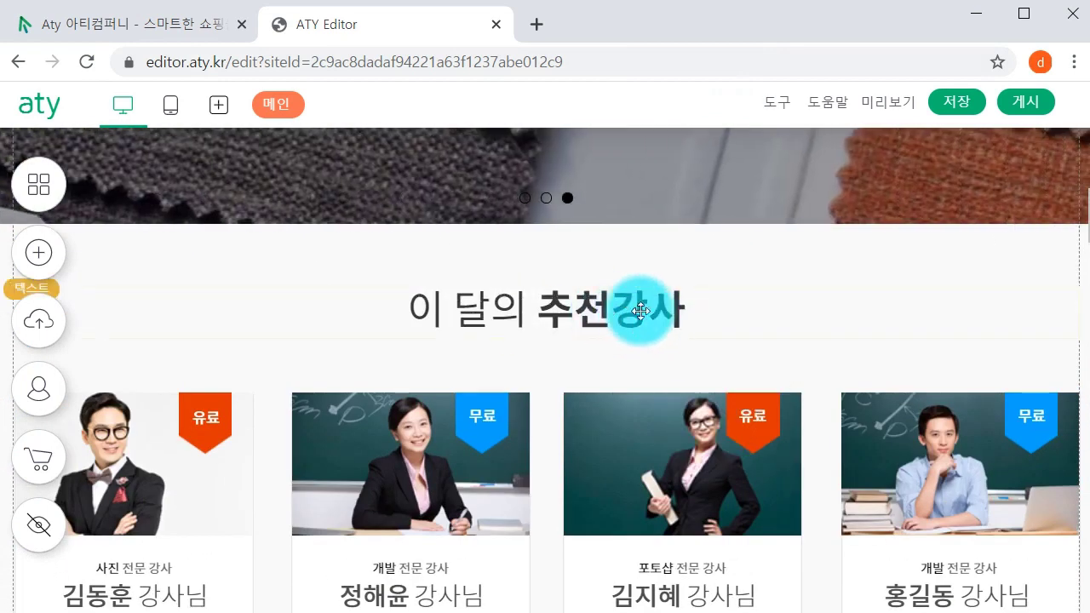
click(616, 316)
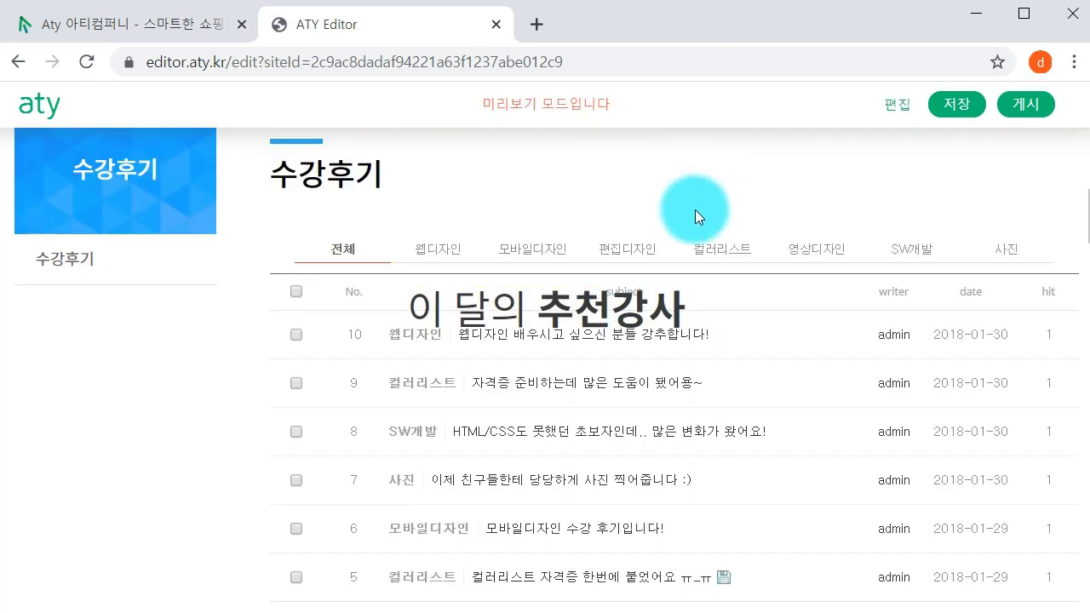
- Examine the academy logo and the 이 달의 추천강사 heading on the previewed 수강후기 page
scroll(696, 209, up, 6)
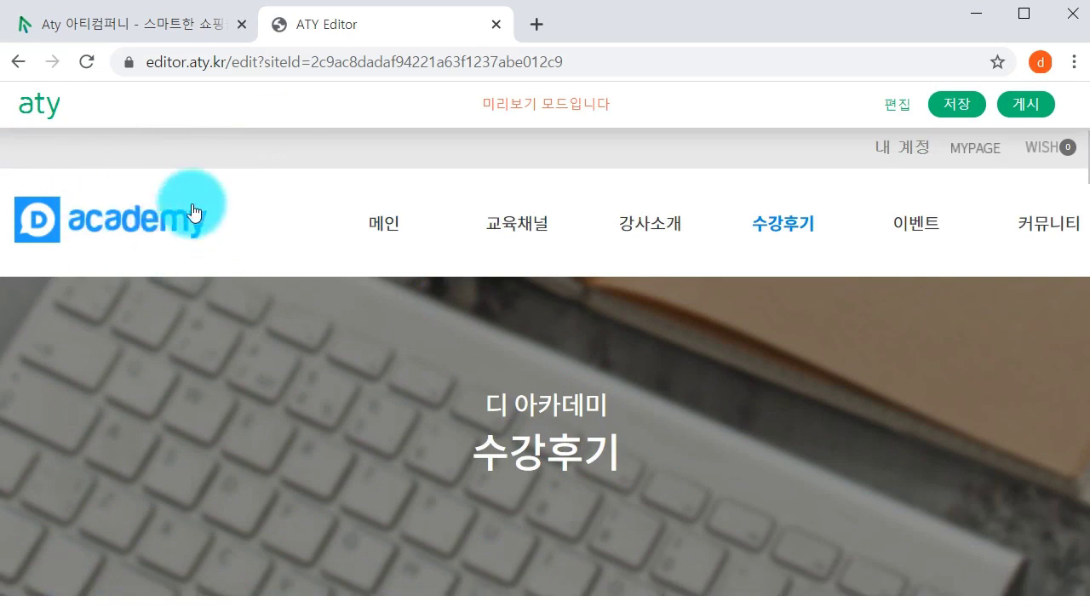
scroll(170, 238, down, 3)
scroll(233, 178, up, 3)
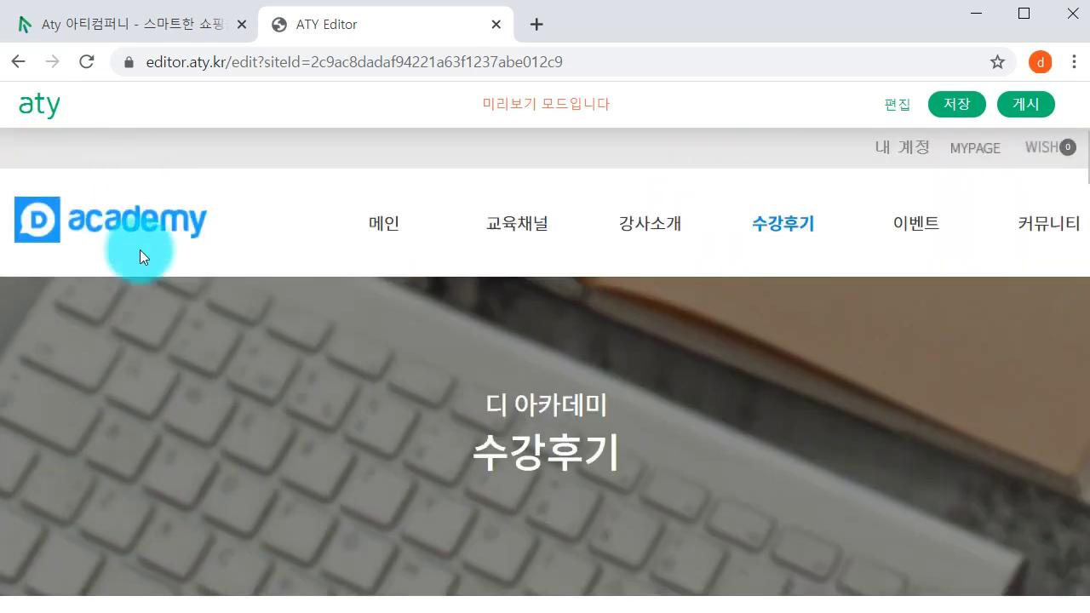
scroll(264, 226, down, 5)
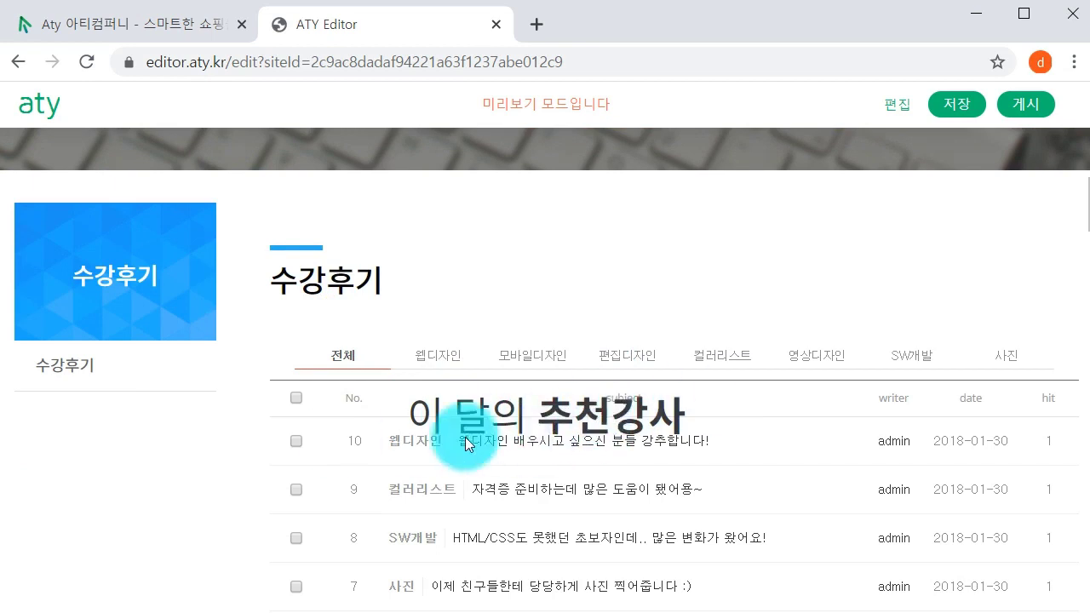
scroll(590, 422, up, 5)
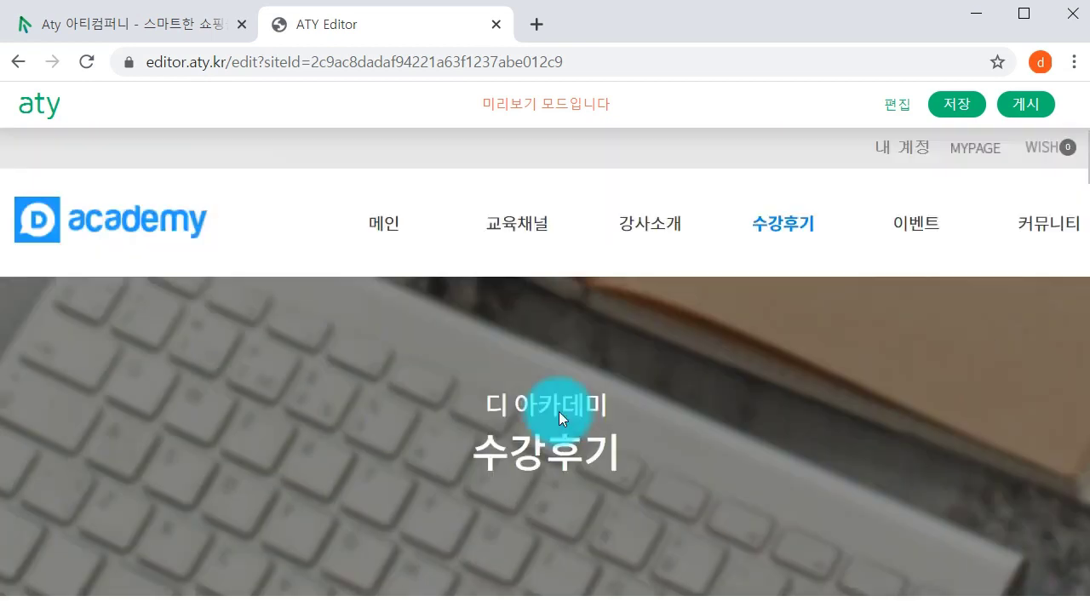
click(132, 229)
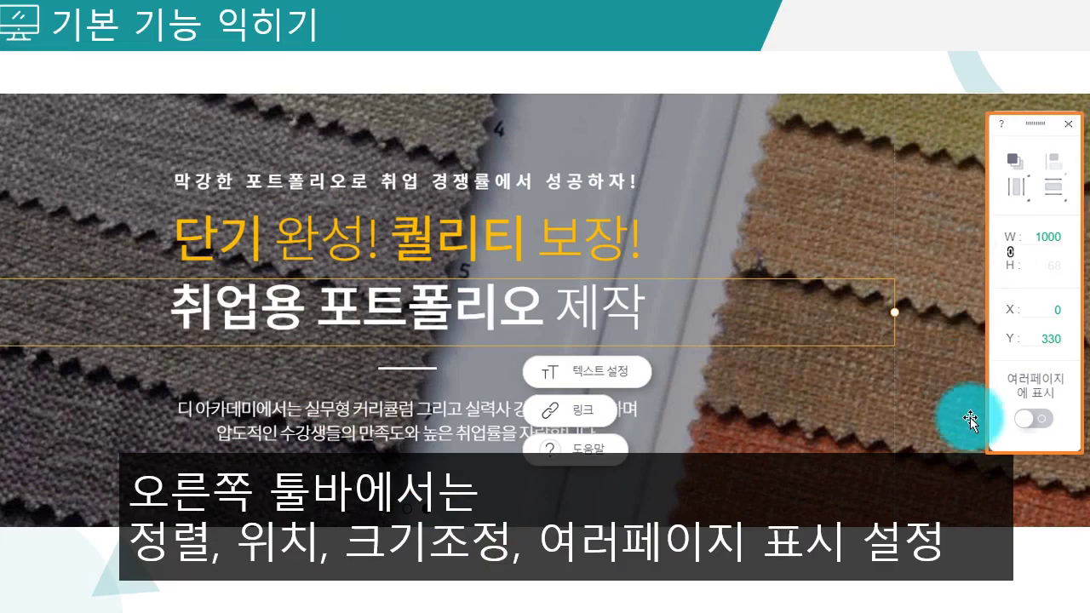
drag(552, 545, 974, 555)
click(1044, 571)
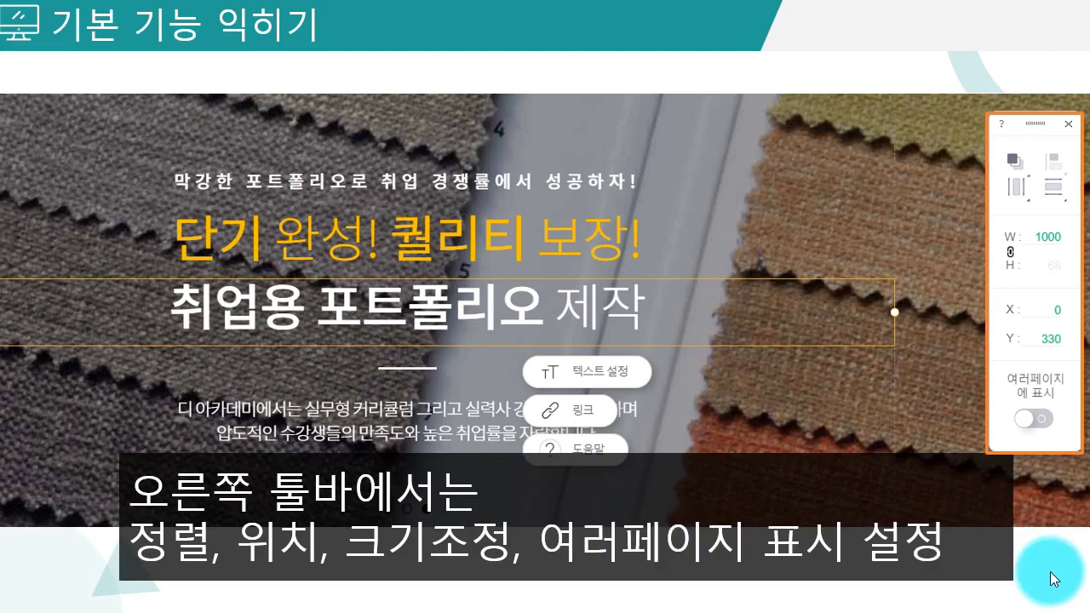